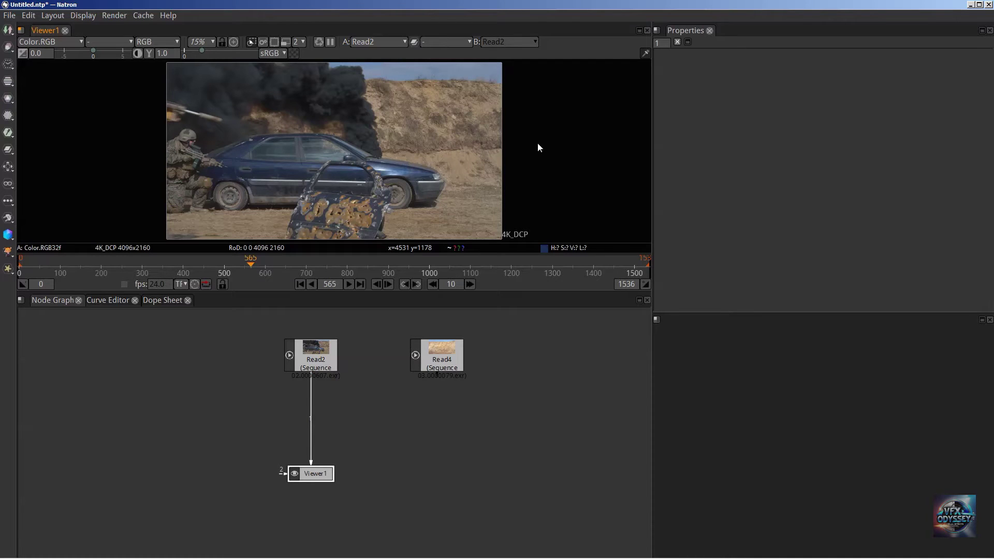
- Create a Roto3 node from the Draw menu and wire it between Read2 and Viewer1
left_click(8, 48)
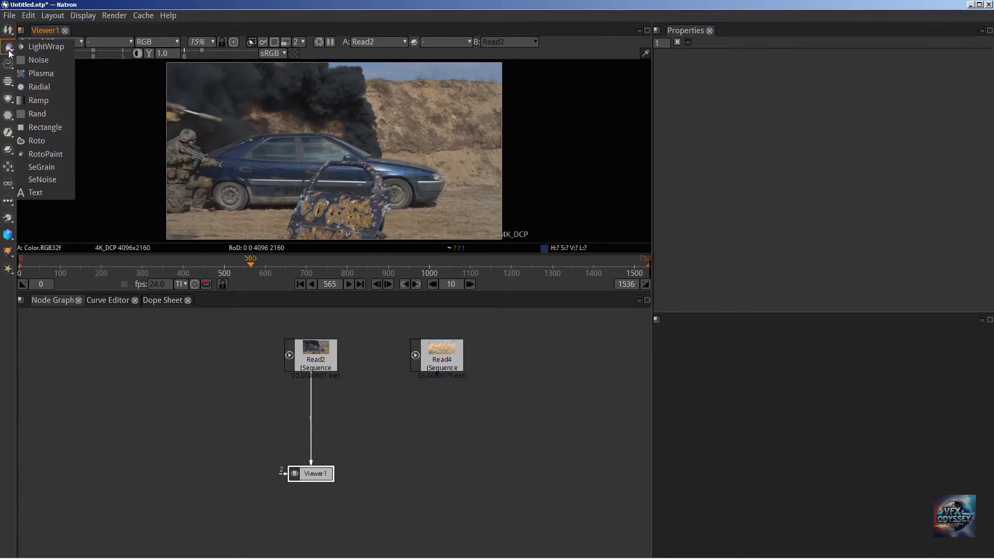
left_click(37, 142)
mouse_move(379, 457)
left_mouse_down()
mouse_move(354, 418)
mouse_move(437, 450)
left_mouse_up()
left_click_drag(345, 414, 309, 410)
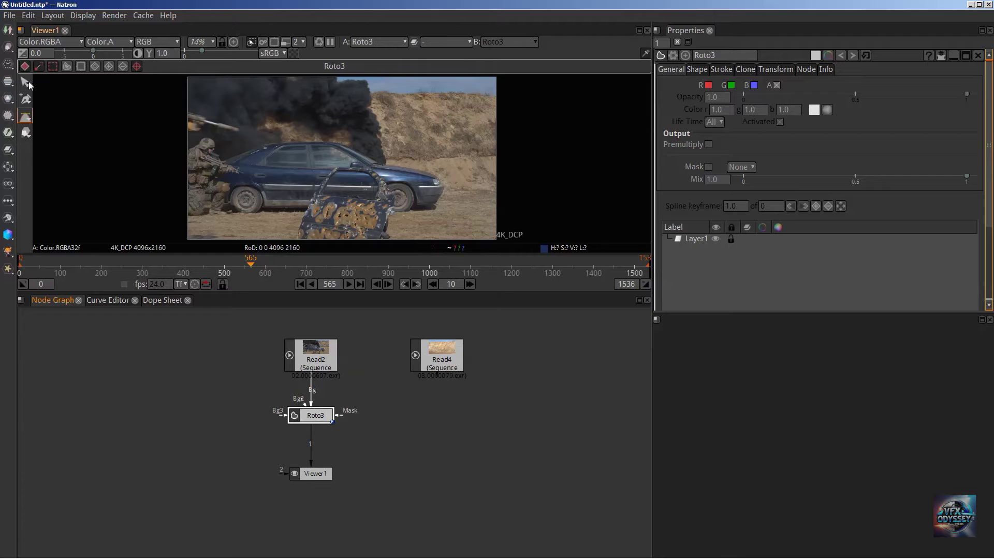
left_click(26, 119)
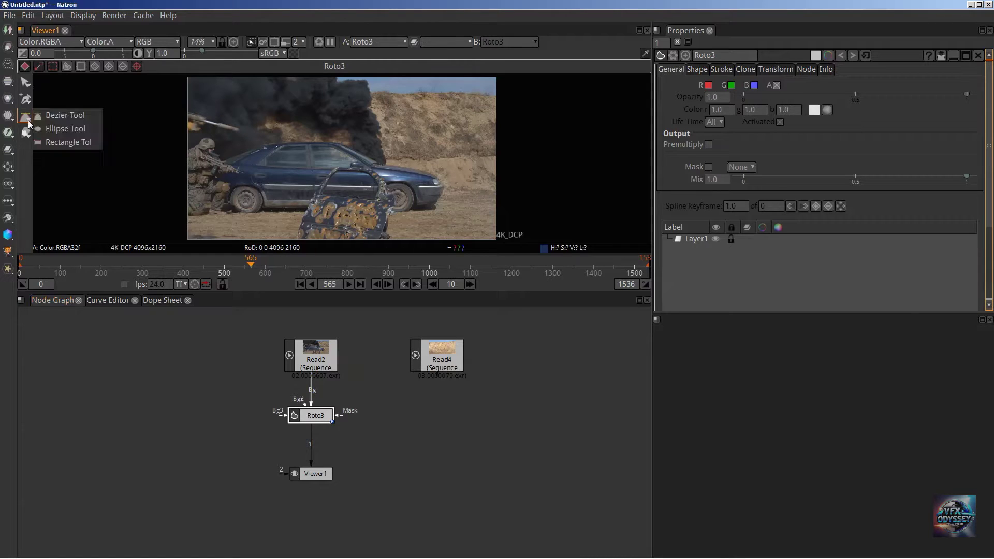
left_click(60, 117)
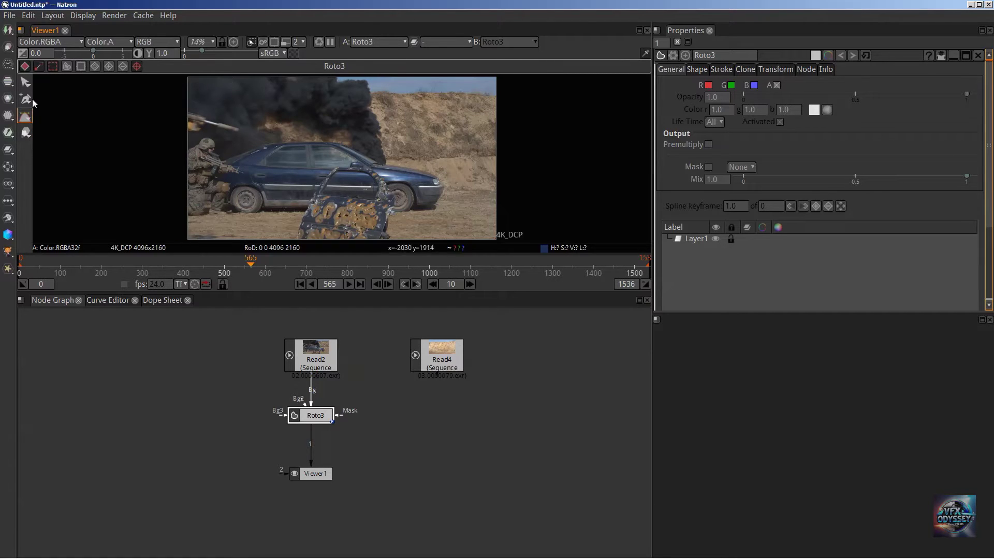
right_click(29, 102)
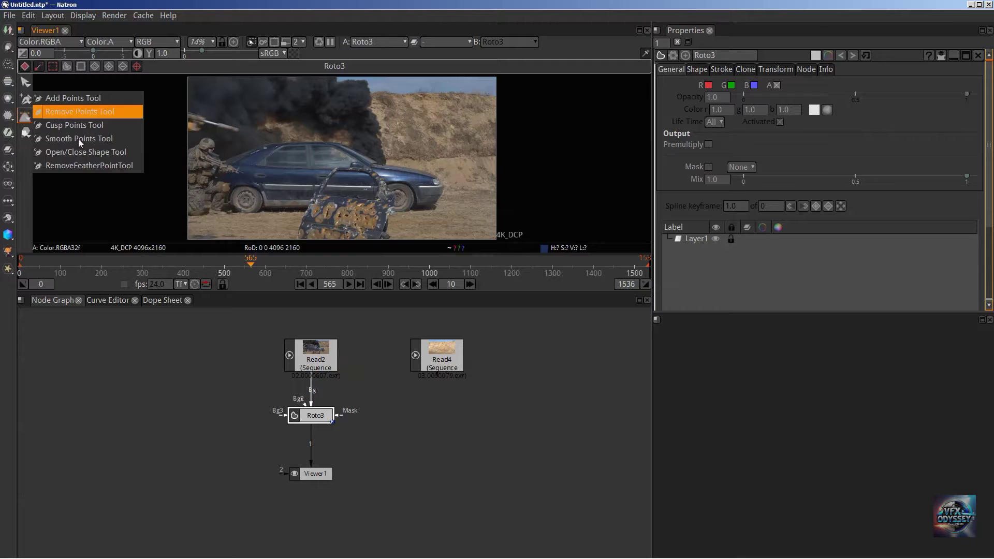
left_click(78, 152)
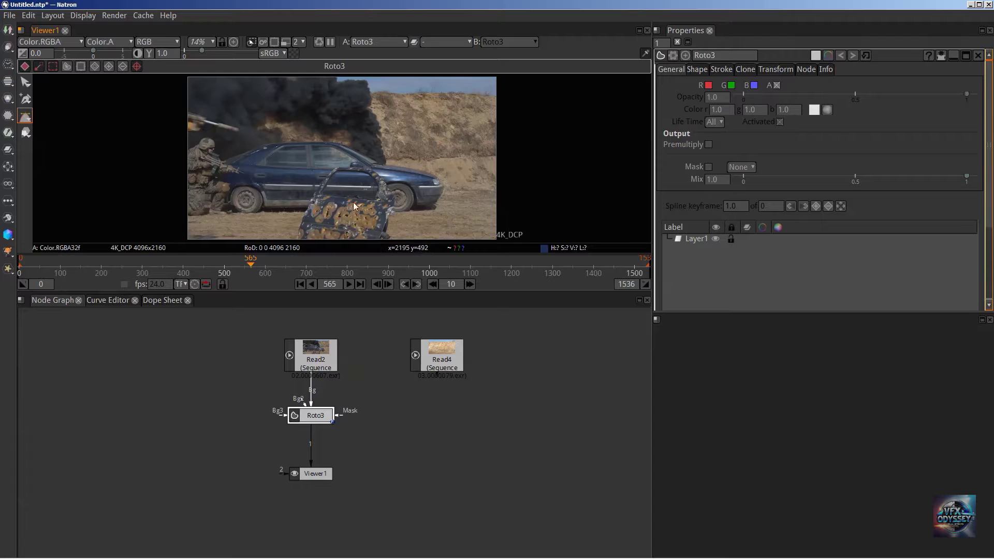
- Start the Bezier outline on the door's left edge and place points along the frame's top
scroll(353, 202, "up", 2)
mouse_move(355, 208)
left_mouse_down()
mouse_move(350, 178)
mouse_move(352, 210)
left_mouse_up()
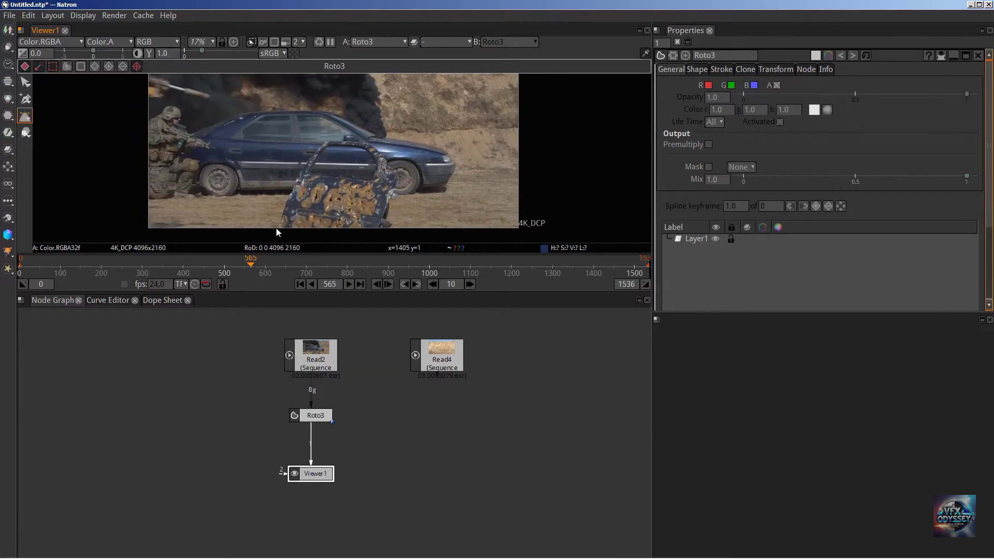
left_click_drag(275, 229, 319, 148)
scroll(328, 142, "up", 6)
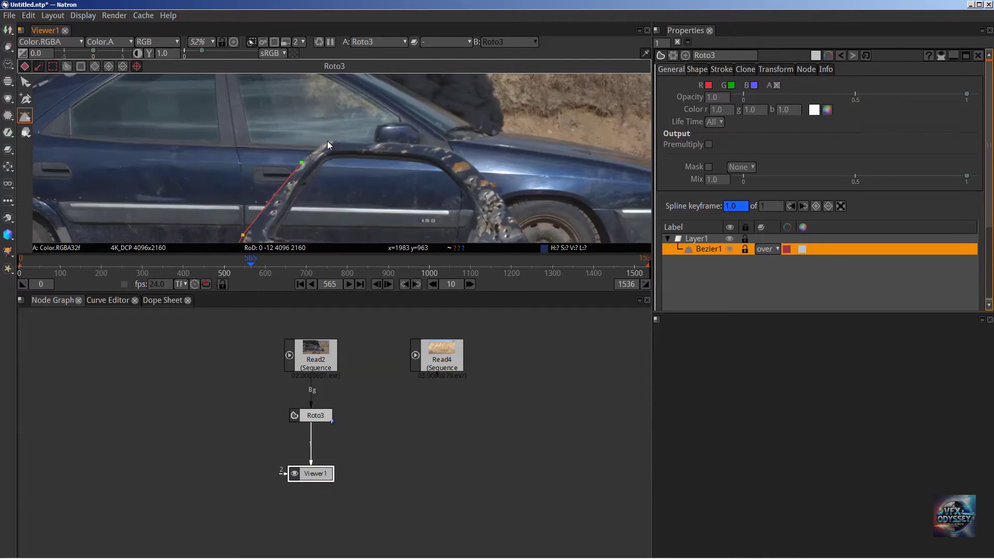
left_click(328, 140)
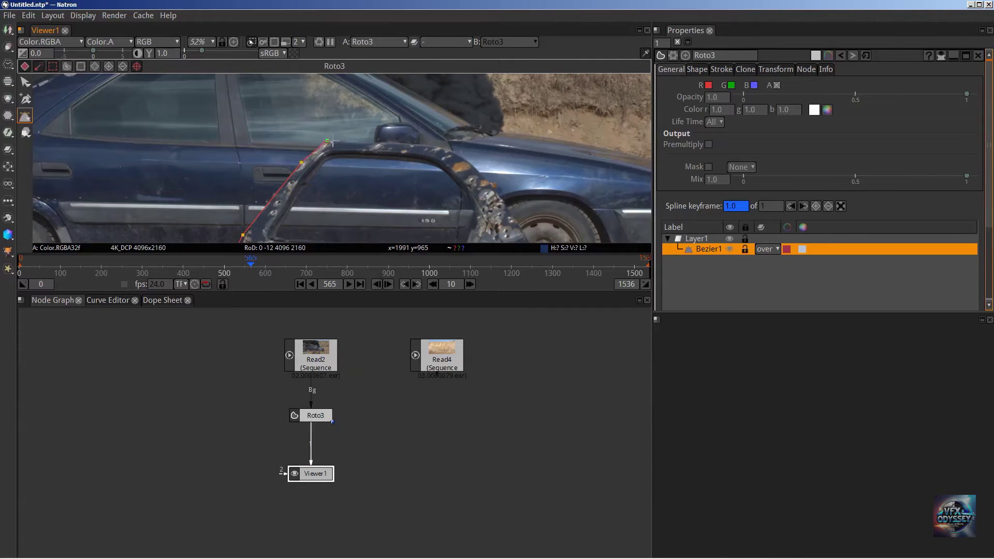
left_click(405, 143)
left_click(456, 150)
- Trace the door's right side to its bottom-right corner and close the shape at the first point
left_click_drag(511, 210, 477, 135)
left_click(446, 99)
left_click(470, 147)
left_click_drag(490, 222, 460, 194)
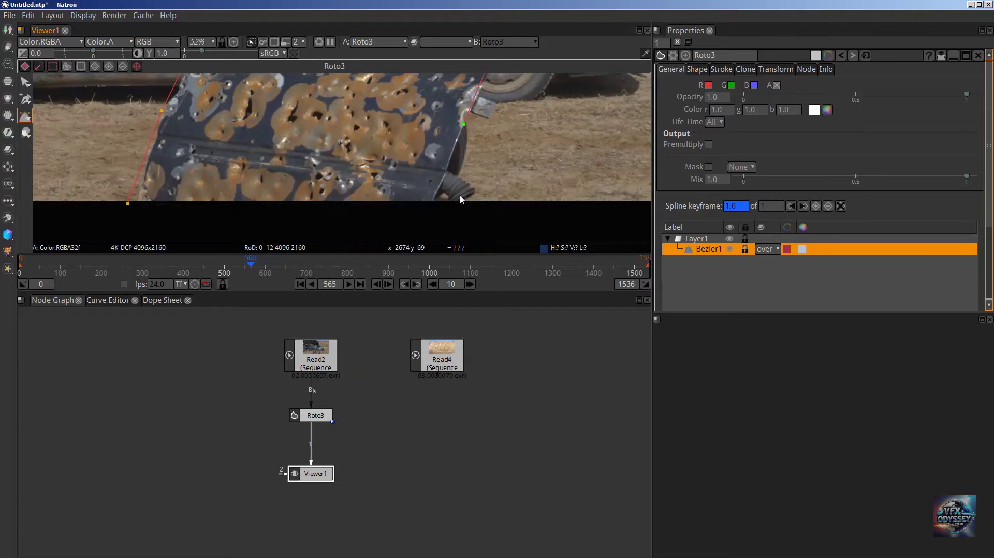
left_click(433, 207)
left_click(128, 203)
- Shift the view of the car leftward and enlarge the viewer area
scroll(412, 157, "down", 5)
scroll(412, 157, "up", 2)
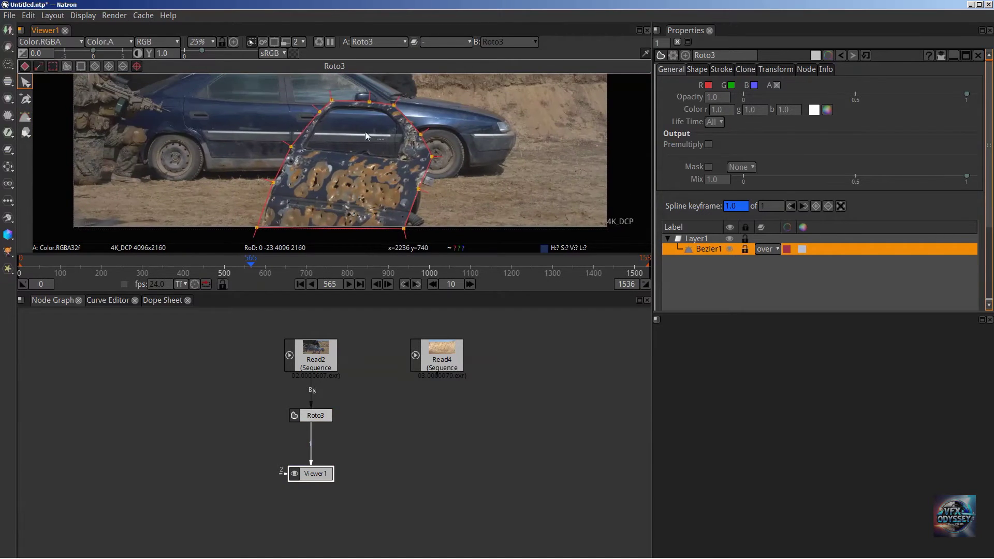
left_click_drag(357, 154, 322, 152)
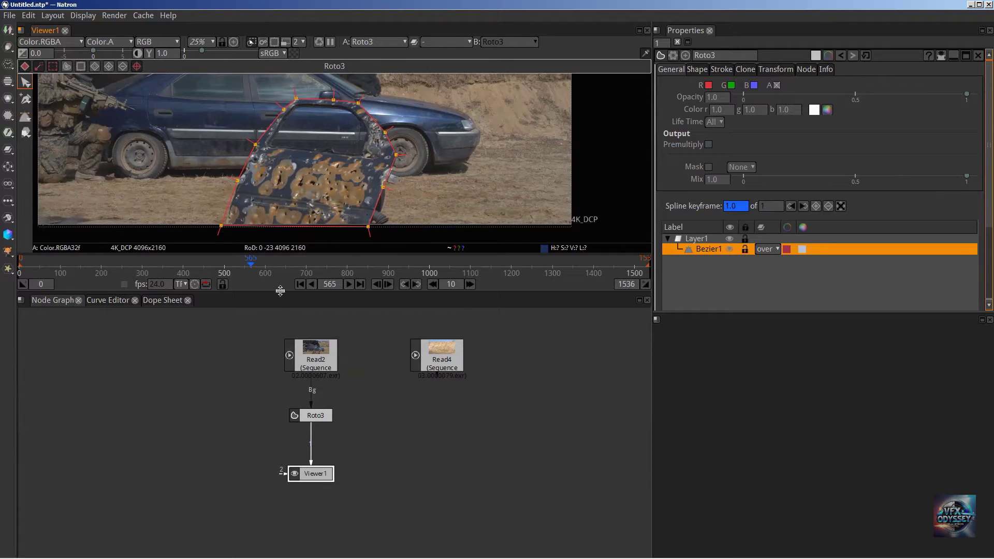
left_click_drag(280, 291, 280, 339)
scroll(399, 154, "up", 4)
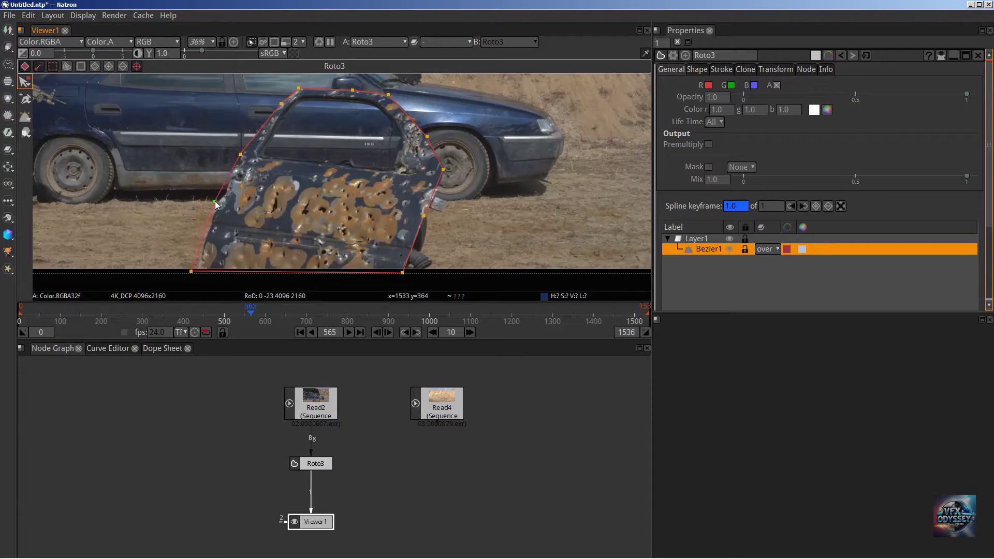
- Nudge the left-edge and top points of Bezier1 to fit the door edge
left_click_drag(216, 201, 216, 203)
left_click_drag(241, 153, 243, 154)
left_click(281, 104)
left_click_drag(273, 111, 275, 109)
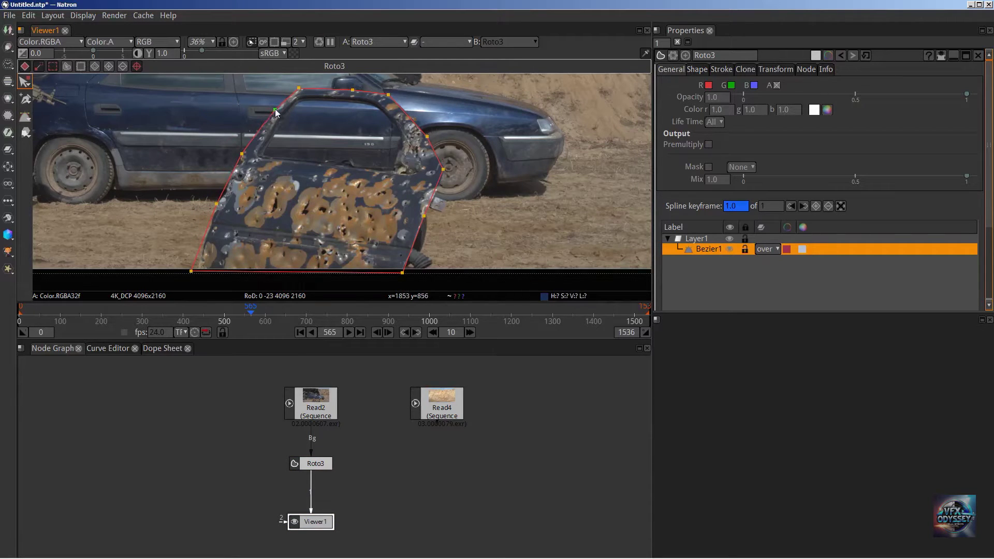
left_click(298, 87)
left_click_drag(352, 90, 352, 89)
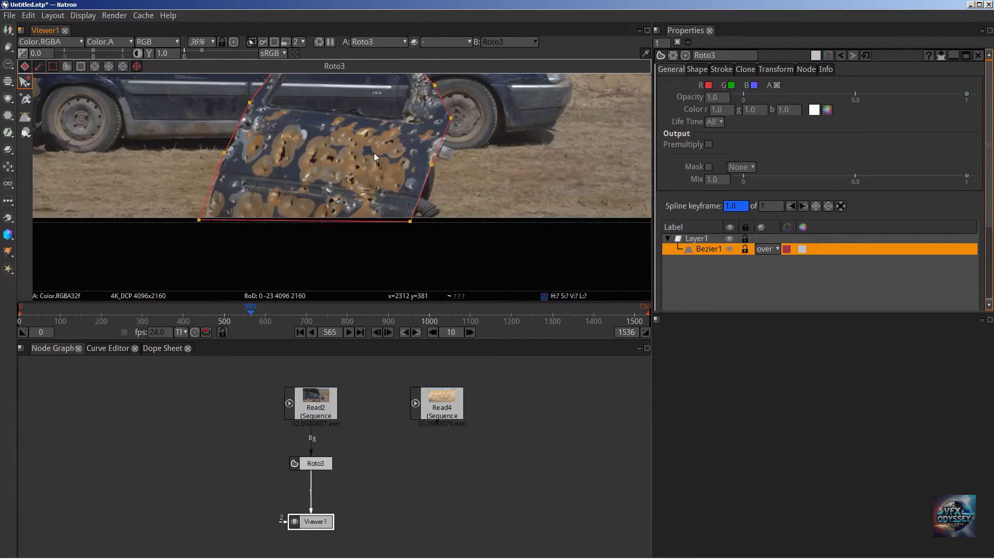
- Add two points on the shape's left edge and pull one down onto the door
scroll(305, 154, "up", 10)
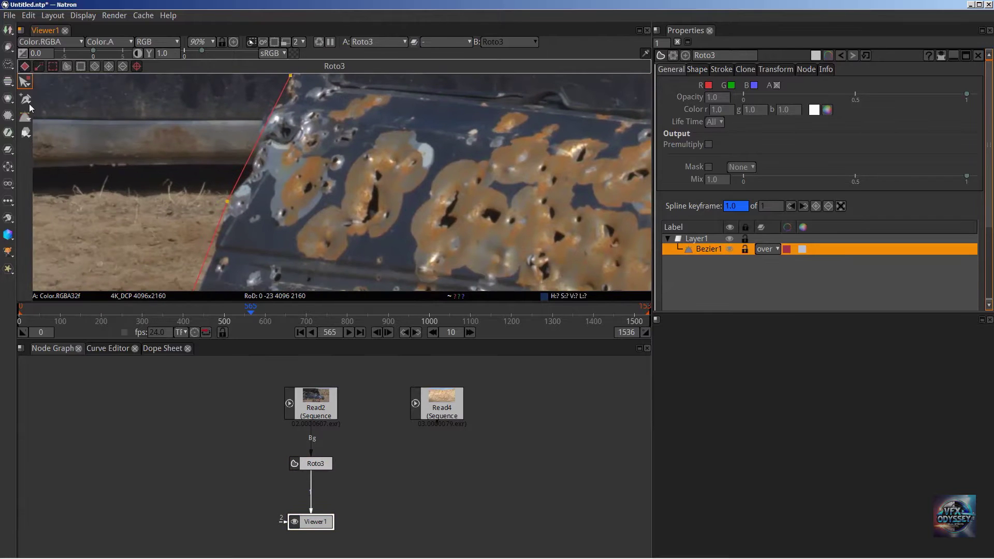
left_click(29, 101)
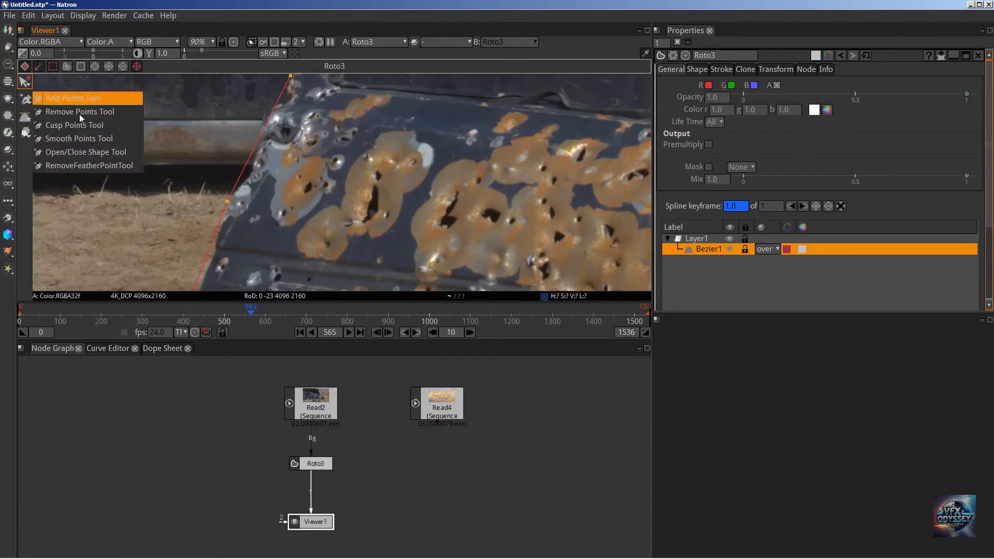
left_click(90, 99)
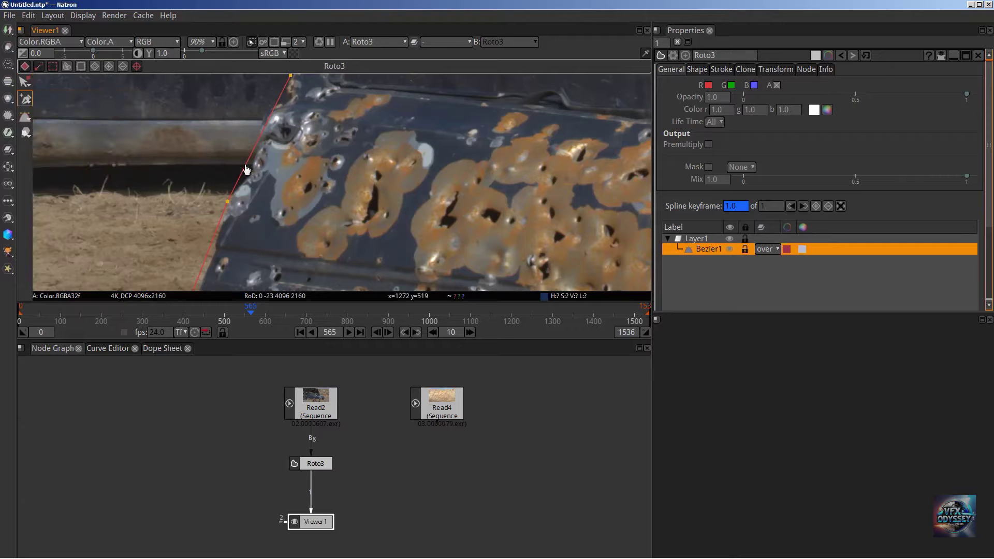
left_click(254, 150)
scroll(333, 180, "down", 5)
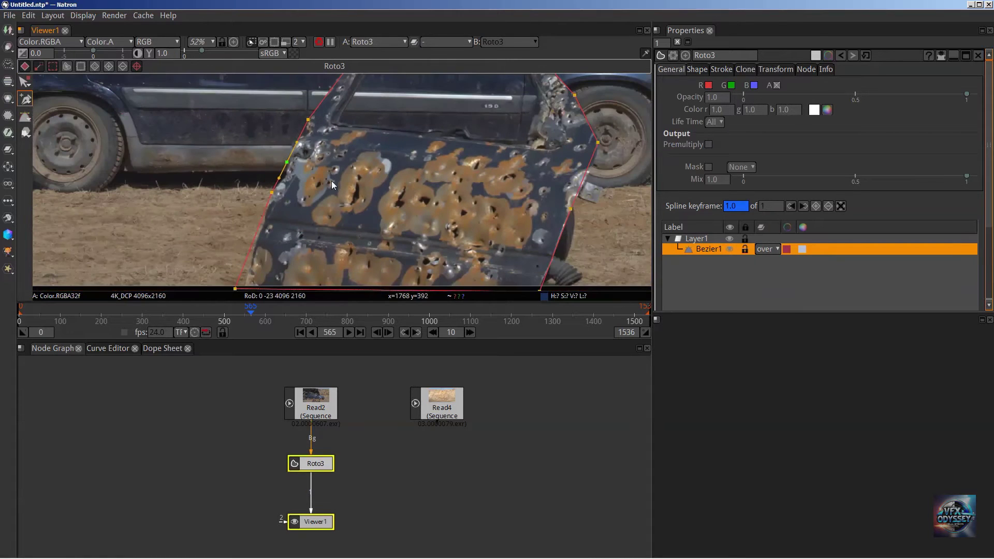
left_click(258, 226)
key("q")
left_click(259, 227)
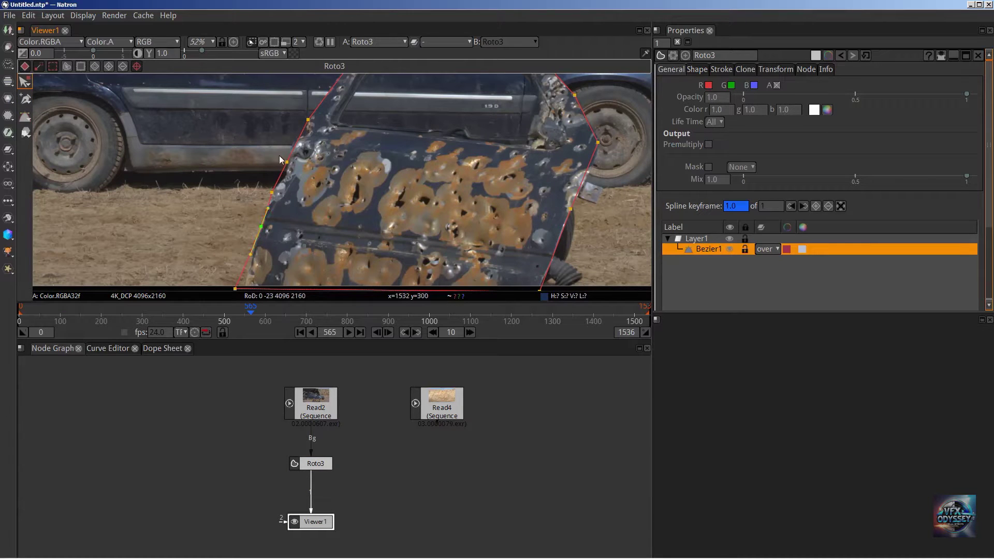
left_click_drag(286, 162, 281, 178)
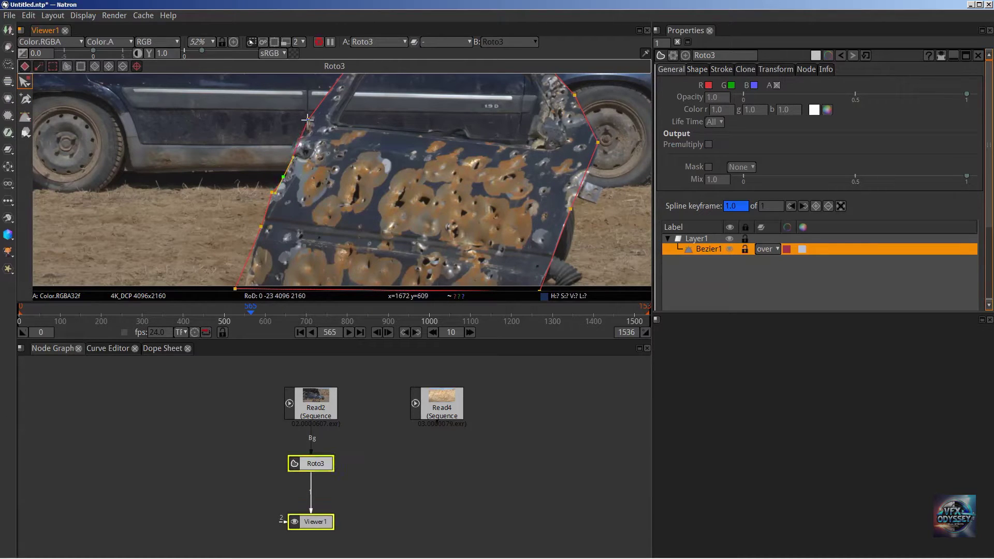
- Add another point on the shape's upper left edge
left_click(293, 146)
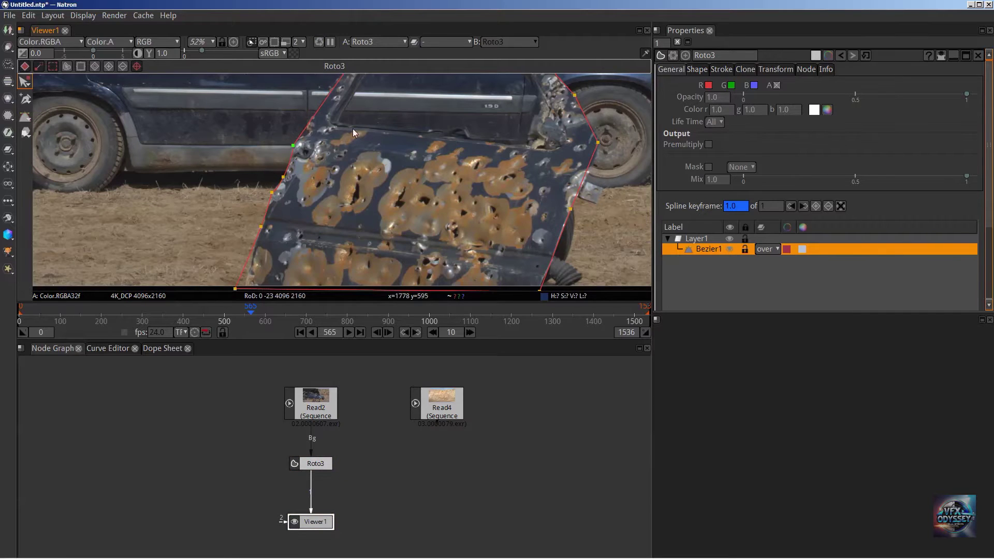
left_click_drag(352, 129, 311, 167)
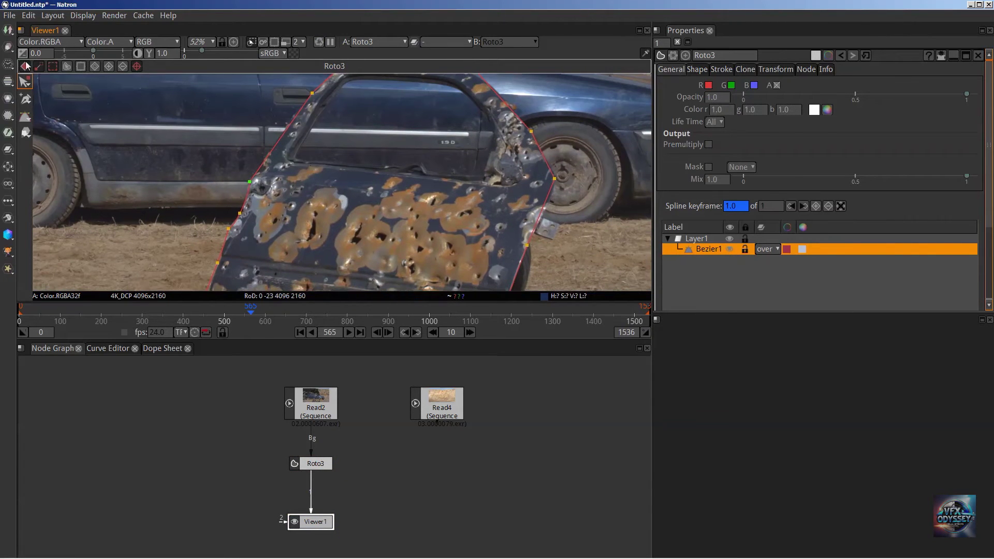
left_click(25, 97)
left_click(283, 132)
key("q")
left_click_drag(490, 165, 430, 166)
- Nudge a point on the door frame's right edge and pick the Smooth Points Tool
left_click_drag(355, 153, 428, 232)
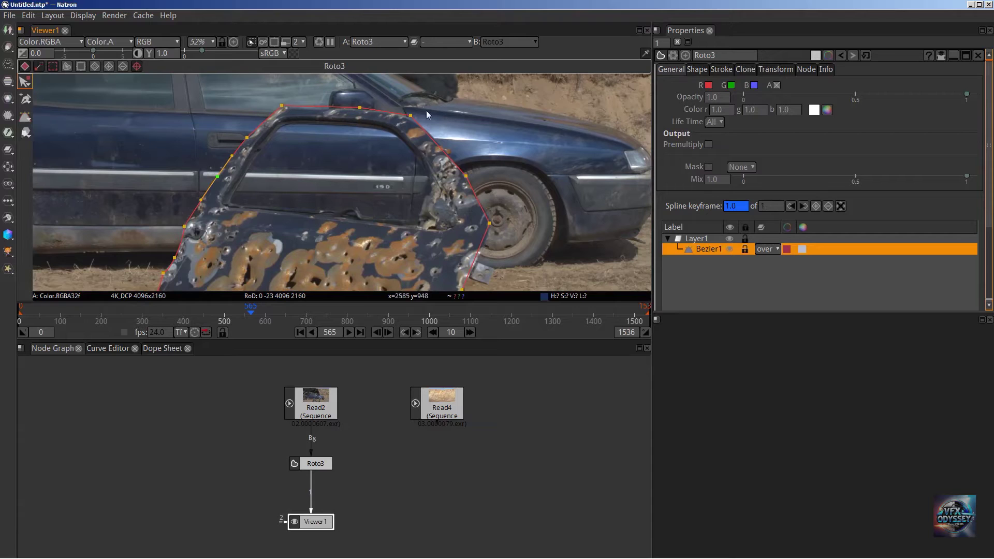
left_click_drag(411, 115, 410, 118)
left_click(29, 103)
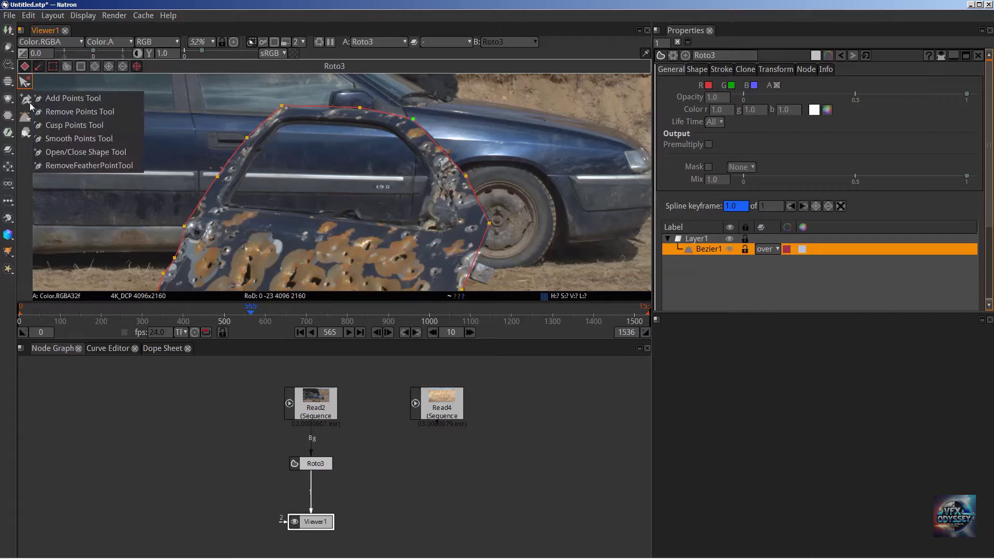
left_click(69, 141)
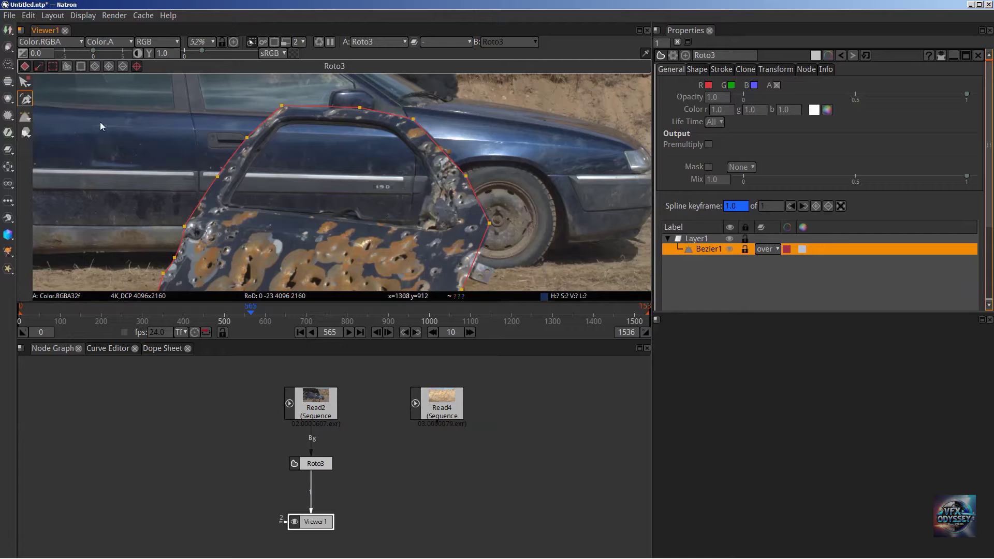
scroll(459, 161, "up", 7)
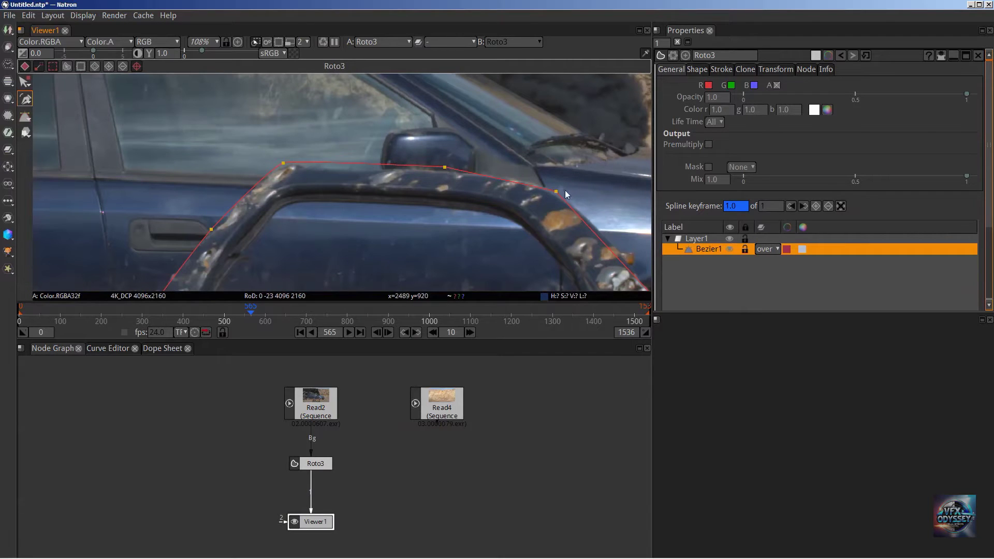
left_click_drag(499, 190, 400, 113)
- Move the top-edge points onto the door frame and pull the lower-right point in beside the wheel
left_click(24, 83)
left_click_drag(185, 91, 180, 98)
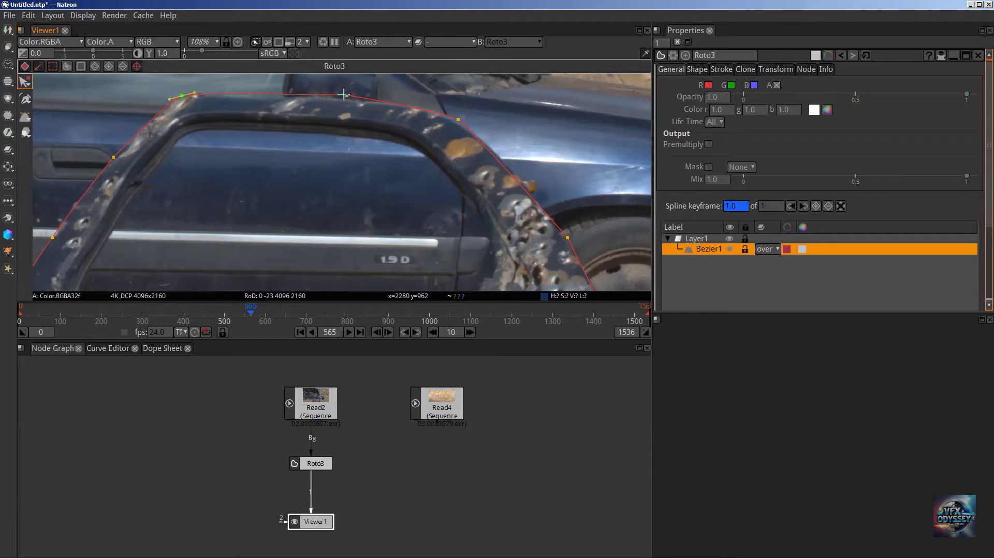
left_click_drag(347, 96, 345, 99)
left_click_drag(457, 119, 452, 116)
left_click_drag(567, 236, 521, 173)
left_click_drag(573, 217, 429, 109)
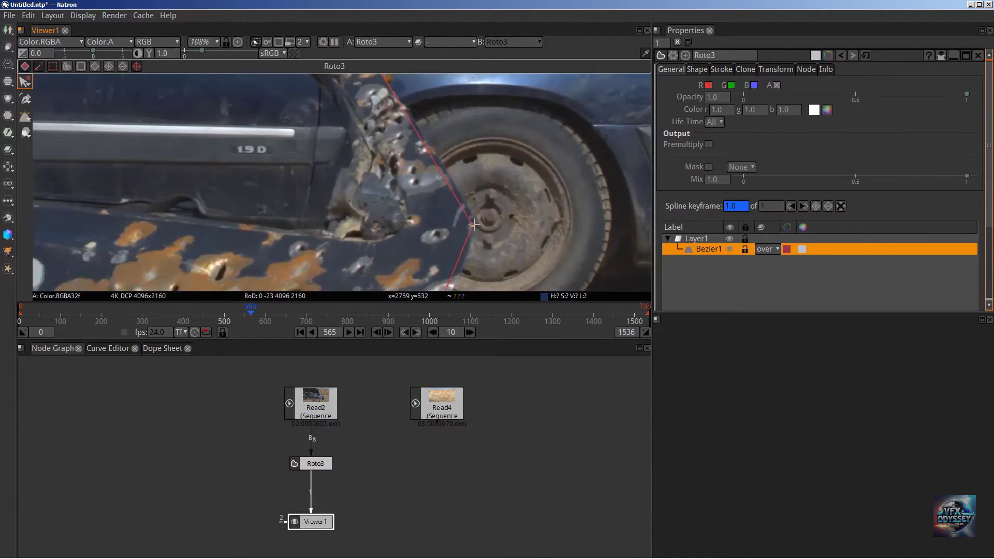
left_click(25, 99)
left_click(25, 83)
- Nudge the point by the wheel hub right and select the outline's bottom-left corner point
left_click_drag(472, 225, 479, 226)
scroll(474, 187, "down", 2)
scroll(493, 198, "down", 2)
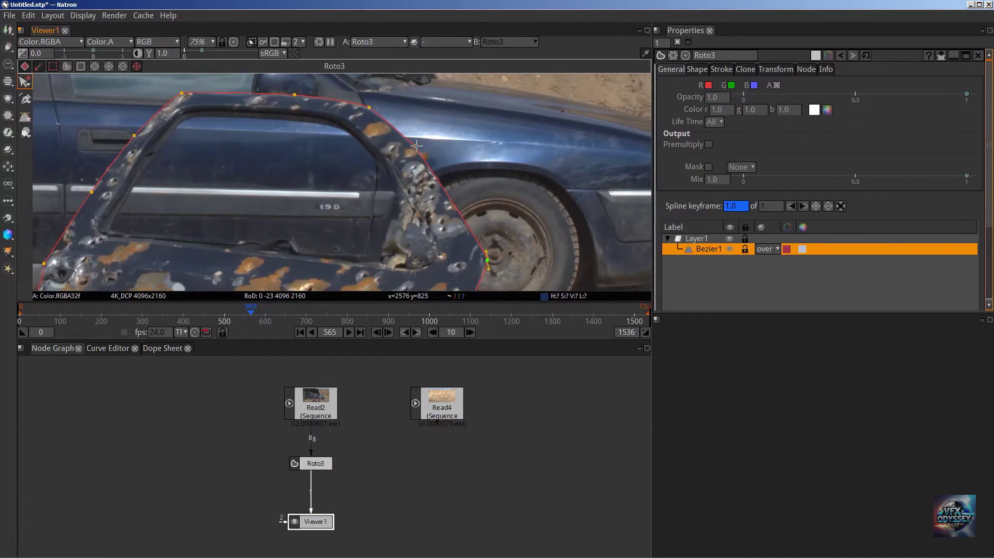
left_click_drag(416, 145, 462, 57)
left_click_drag(483, 128, 496, 88)
left_click_drag(513, 144, 349, 177)
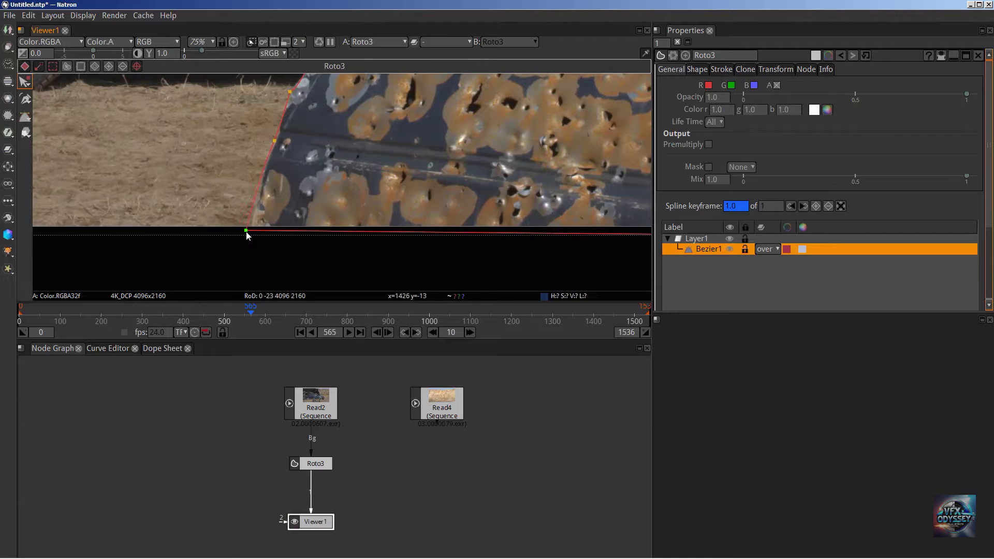
left_click(248, 232)
key("d")
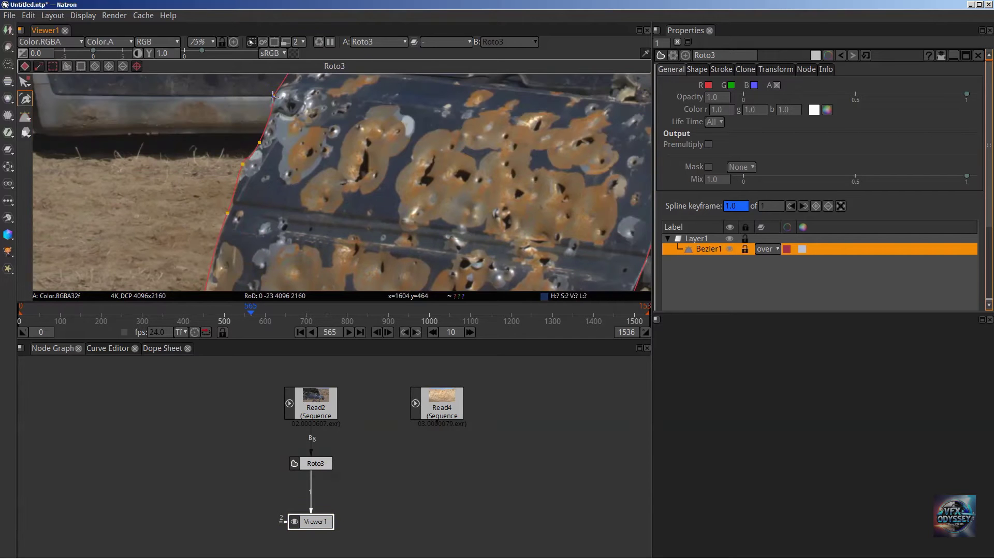
- Add two points on the outline's left edge and drag them onto the door edge
left_click_drag(330, 96, 216, 234)
right_click(25, 98)
left_click(69, 98)
left_click(198, 199)
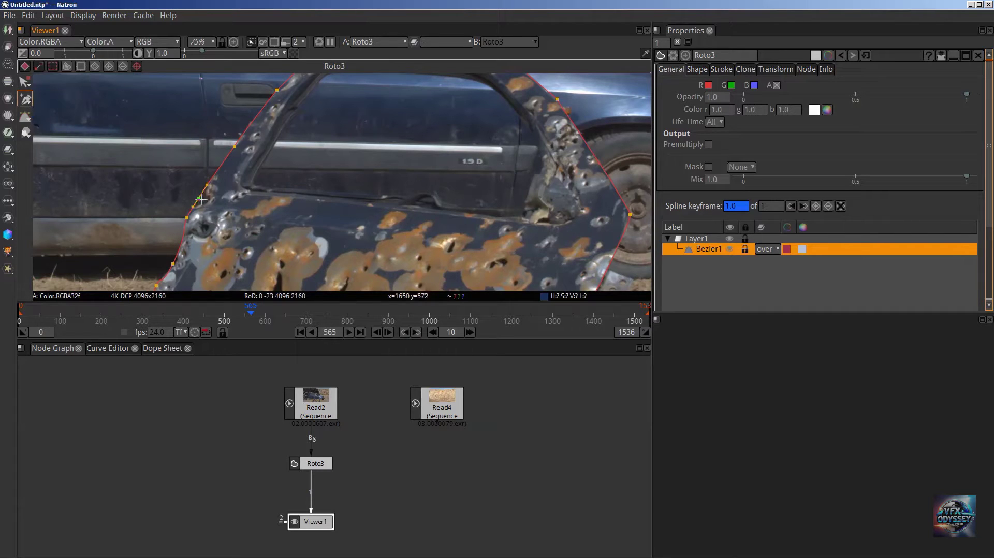
left_click(211, 181)
left_click(25, 82)
mouse_move(198, 198)
left_mouse_down()
mouse_move(212, 203)
mouse_move(187, 212)
left_mouse_up()
left_click_drag(208, 178, 206, 184)
left_click(208, 199)
- Pan along the door's top edge toward its right side to check the outline
left_click_drag(281, 153, 220, 171)
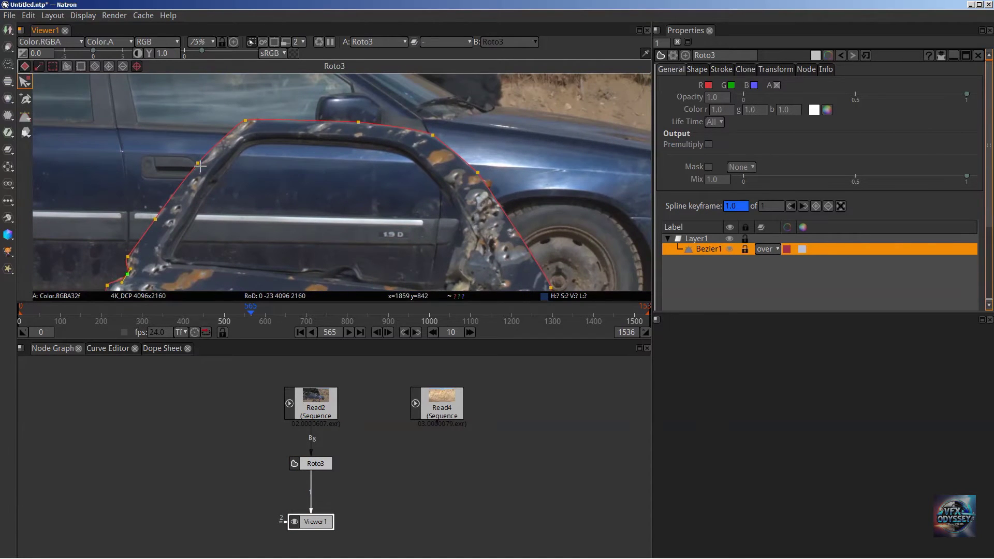
left_click_drag(334, 176, 277, 149)
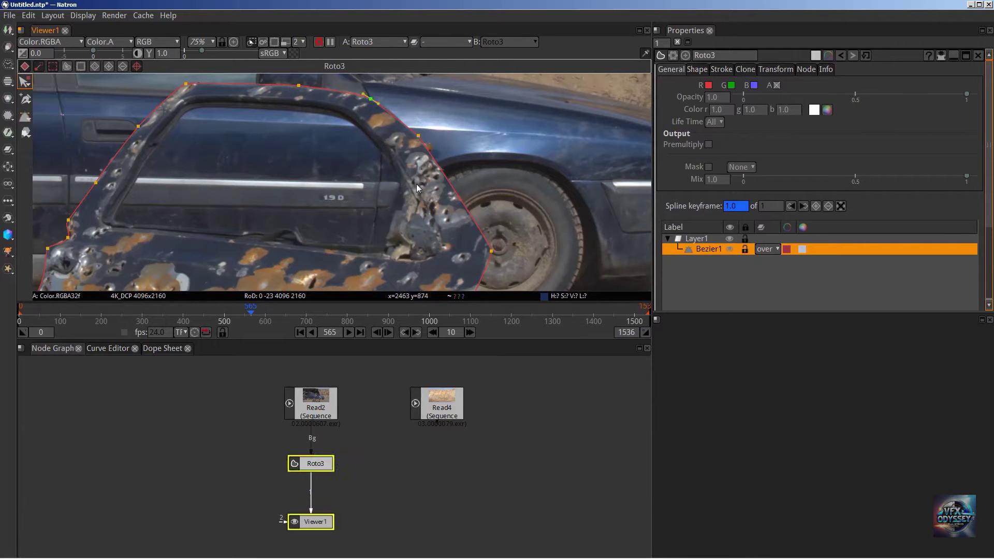
scroll(431, 188, "down", 2)
left_click_drag(431, 187, 406, 150)
- Nudge the bottom-right point slightly right and try the Open/Close Shape Tool on the left edge
scroll(337, 201, "down", 2)
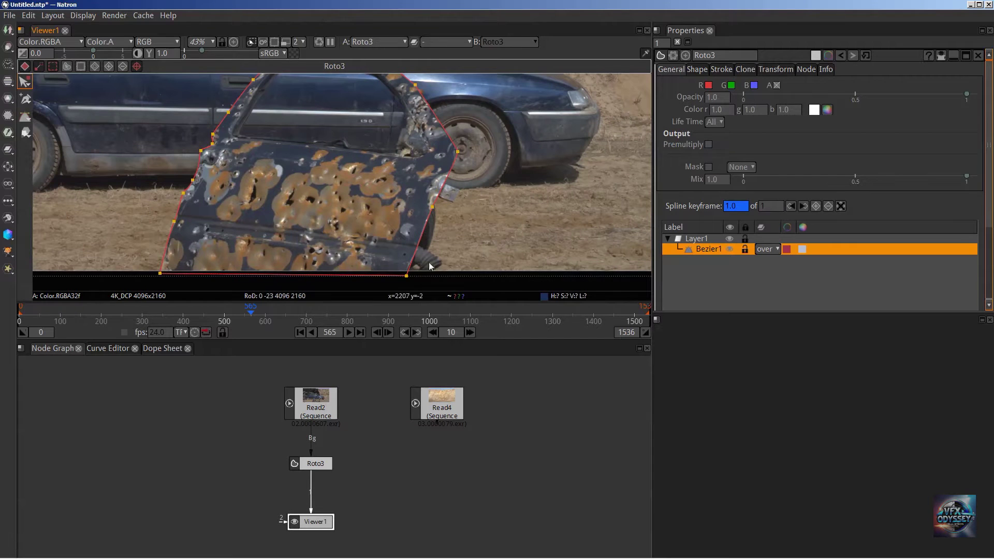
left_click_drag(403, 274, 408, 273)
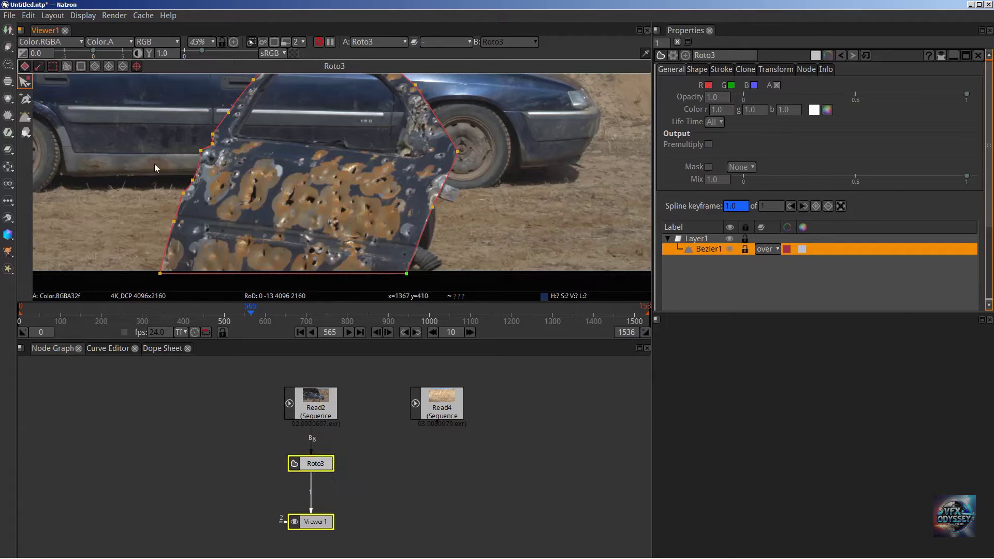
left_click(28, 102)
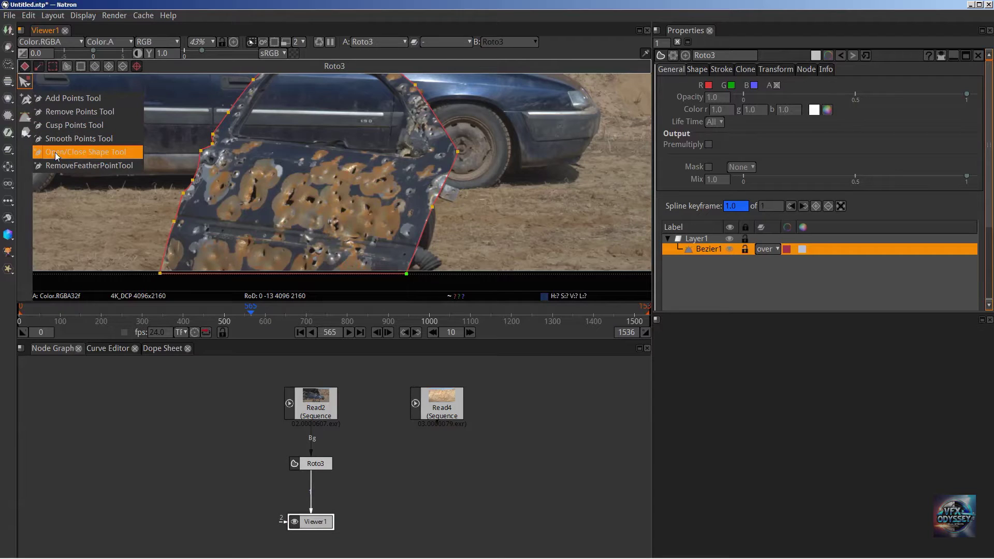
left_click(91, 153)
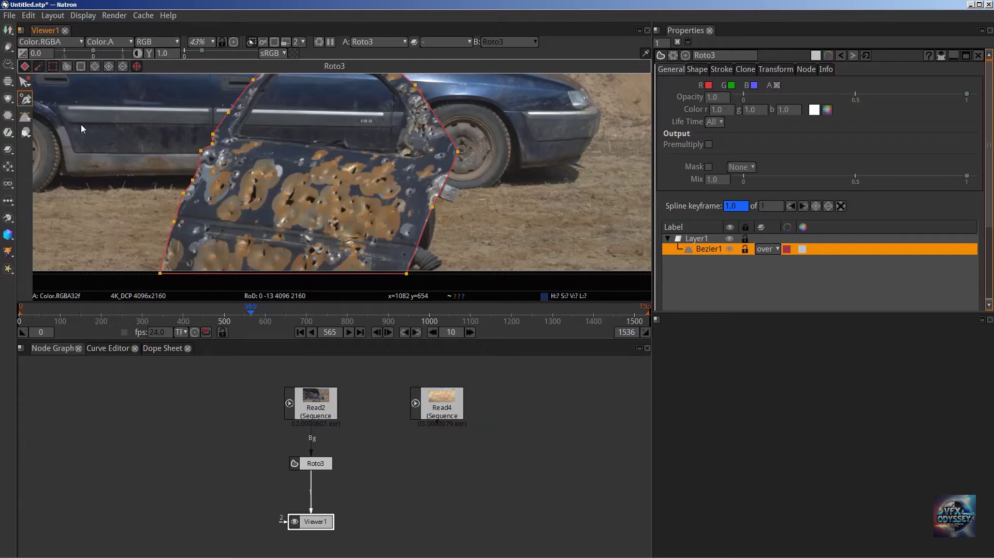
left_click(200, 150)
left_click(28, 105)
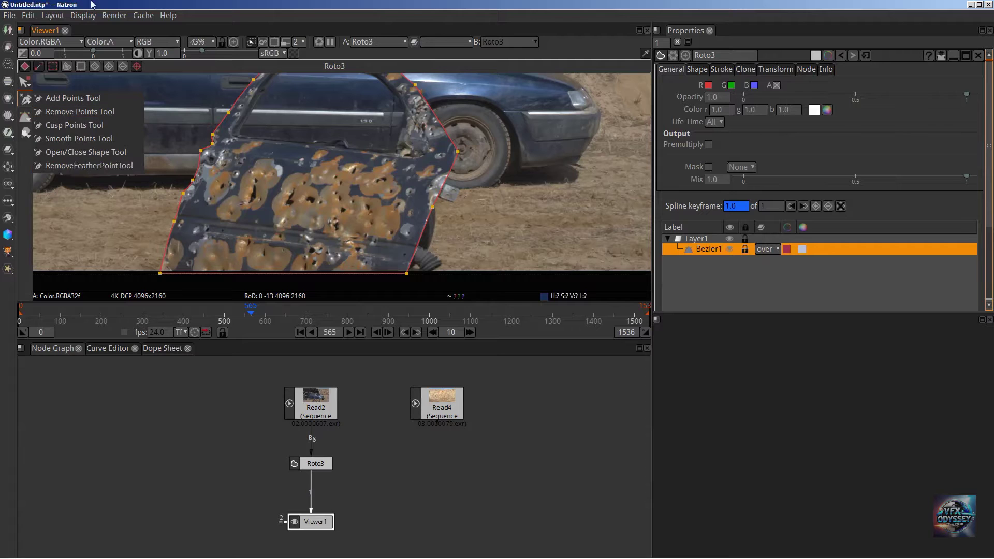
- Start Bezier2 at the window's top-left corner and place points along its top edge
left_click(23, 107)
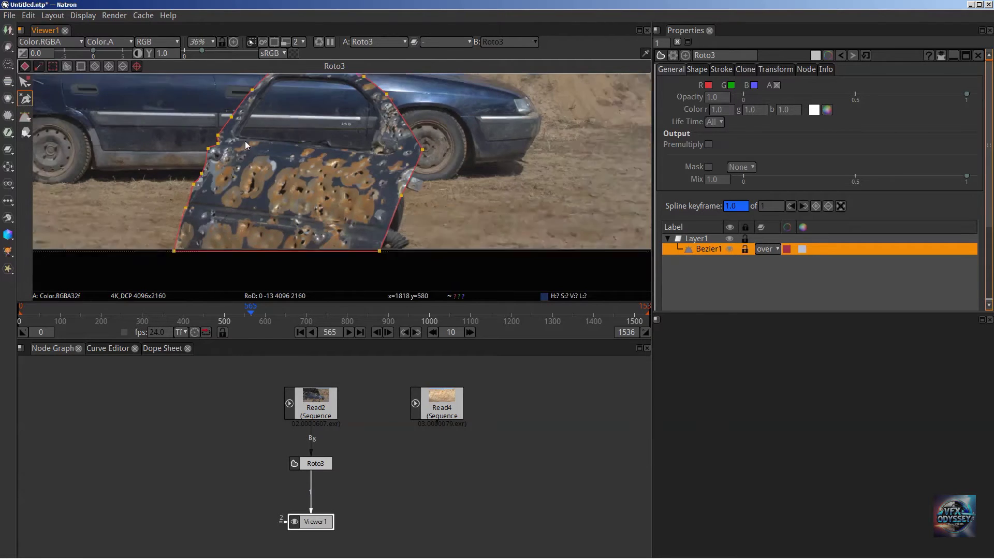
scroll(244, 141, "down", 3)
scroll(321, 144, "up", 3)
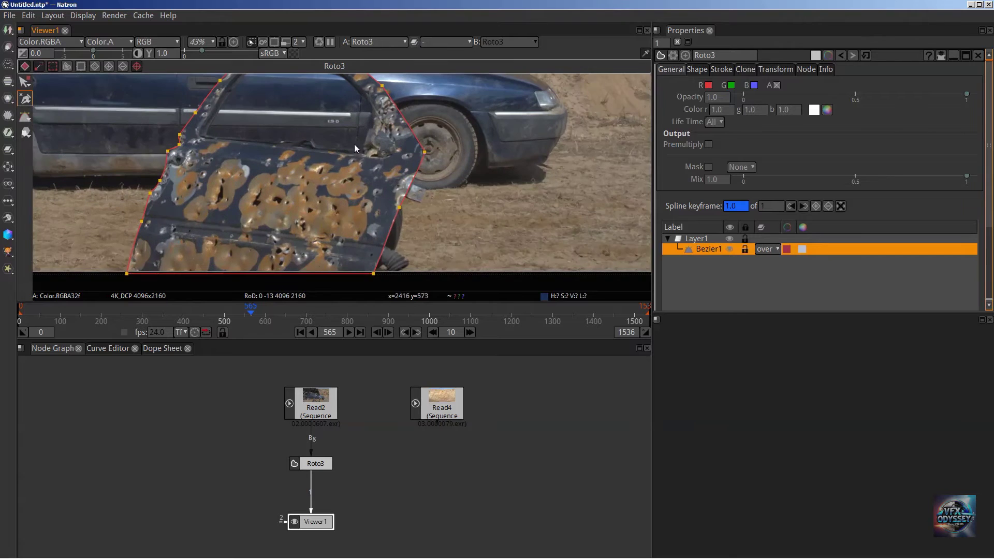
left_click_drag(354, 144, 331, 184)
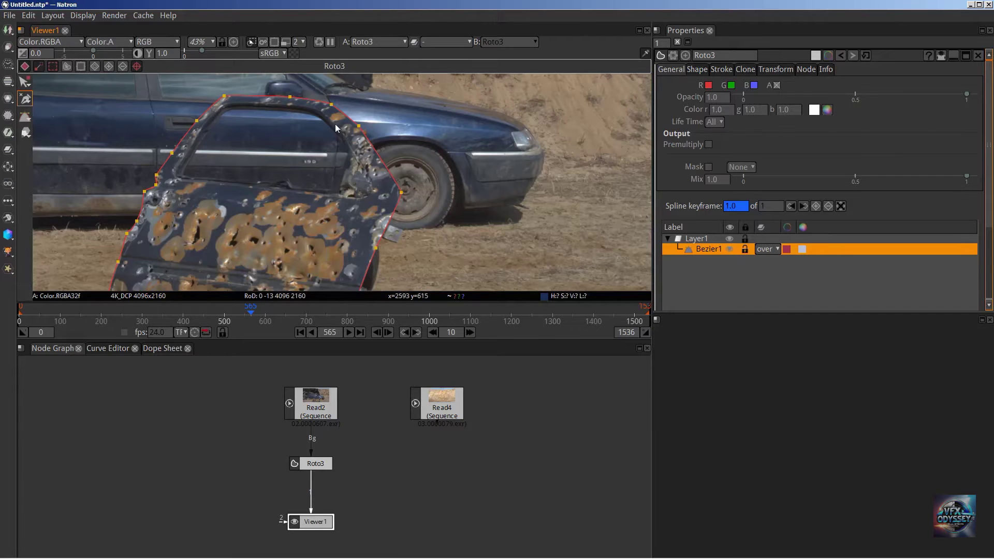
scroll(253, 131, "up", 6)
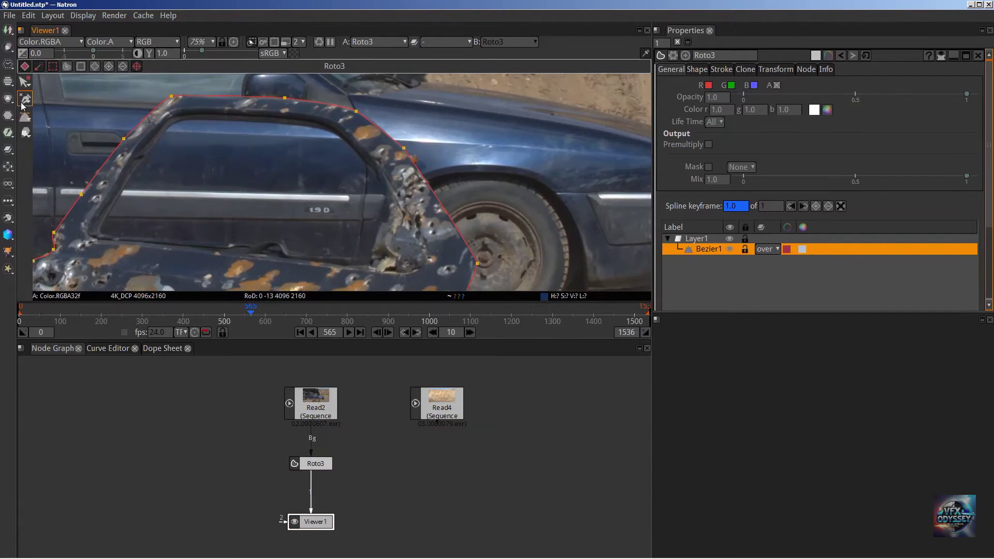
left_click(26, 117)
left_click(175, 123)
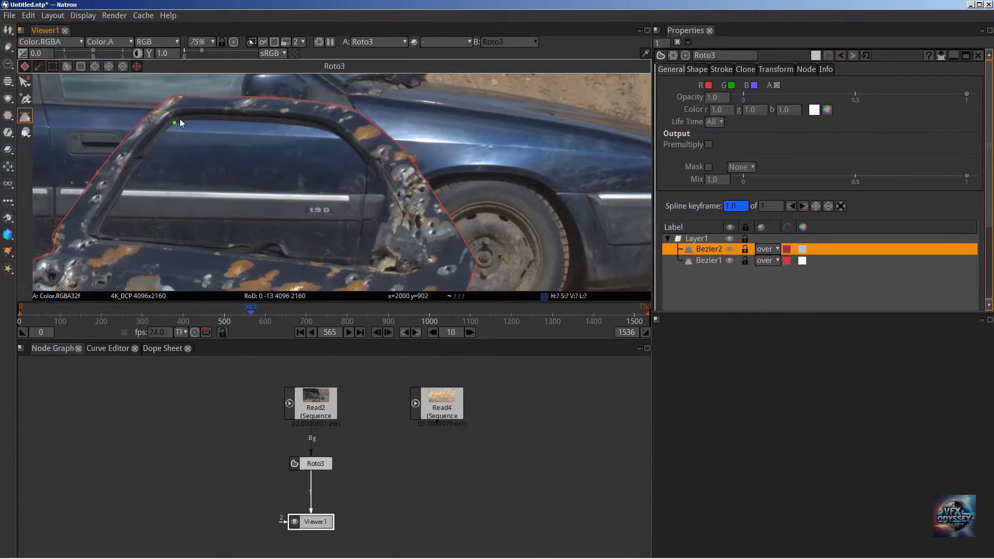
left_click(248, 121)
left_click(326, 129)
left_click(355, 152)
- Continue Bezier2 down the window's right side and left along its bottom edge
left_click(383, 187)
left_click(380, 213)
left_click(362, 256)
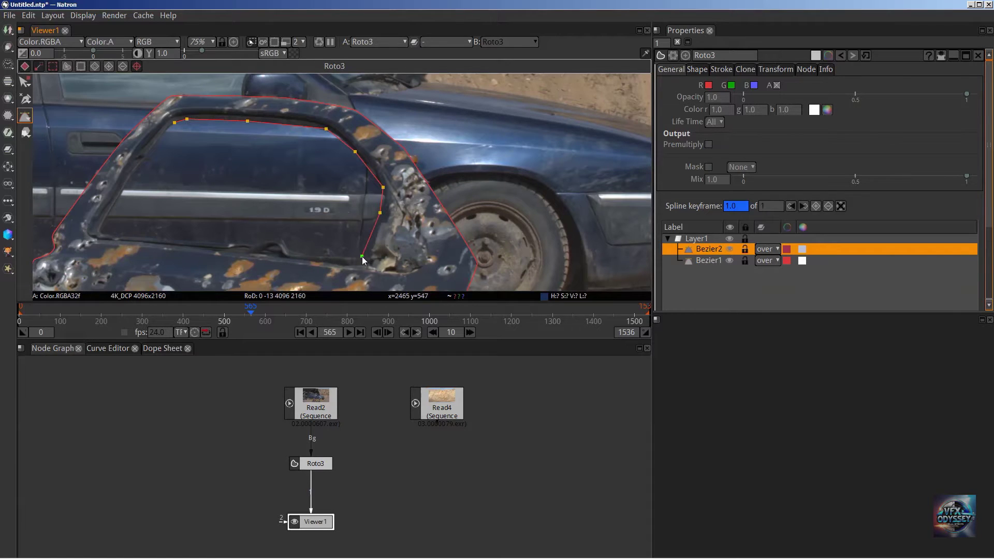
left_click(289, 252)
left_click(263, 241)
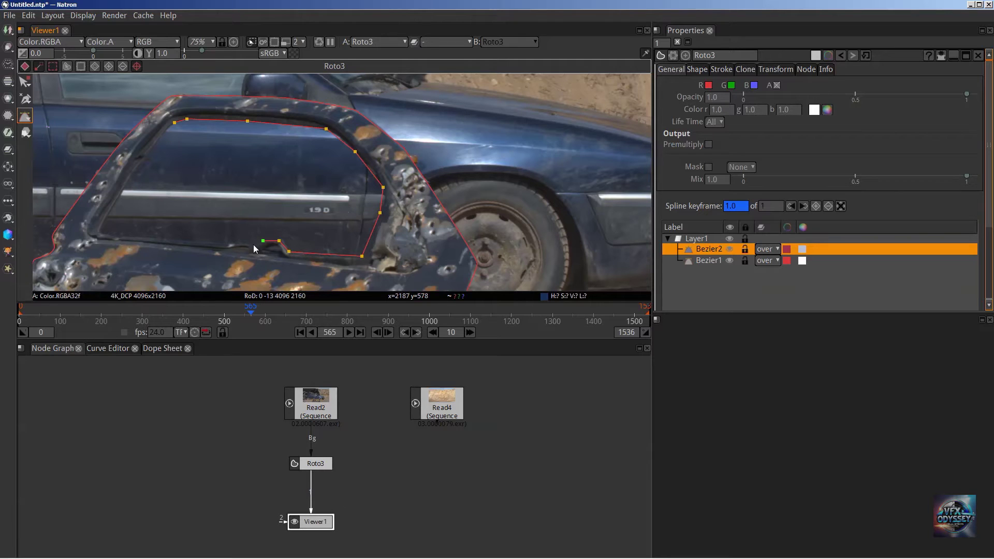
left_click(217, 242)
left_click(119, 236)
- Add the bottom-left and left-side window points and close Bezier2 at its first point
left_click(101, 233)
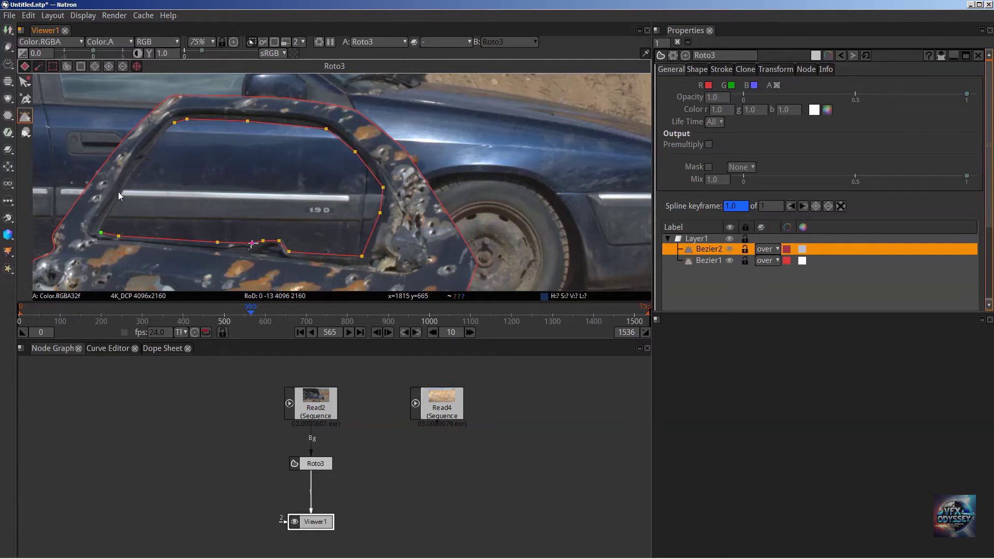
left_click(138, 162)
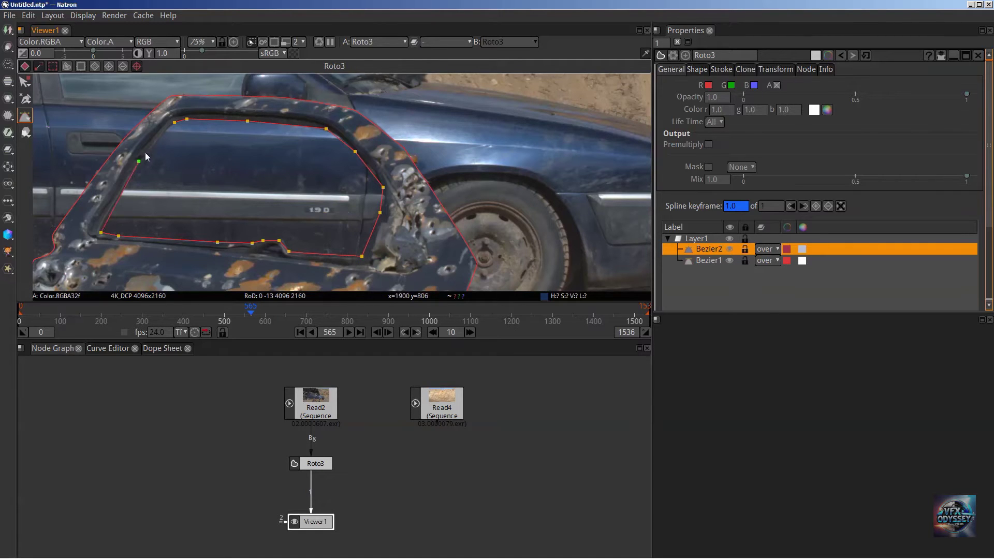
left_click(173, 122)
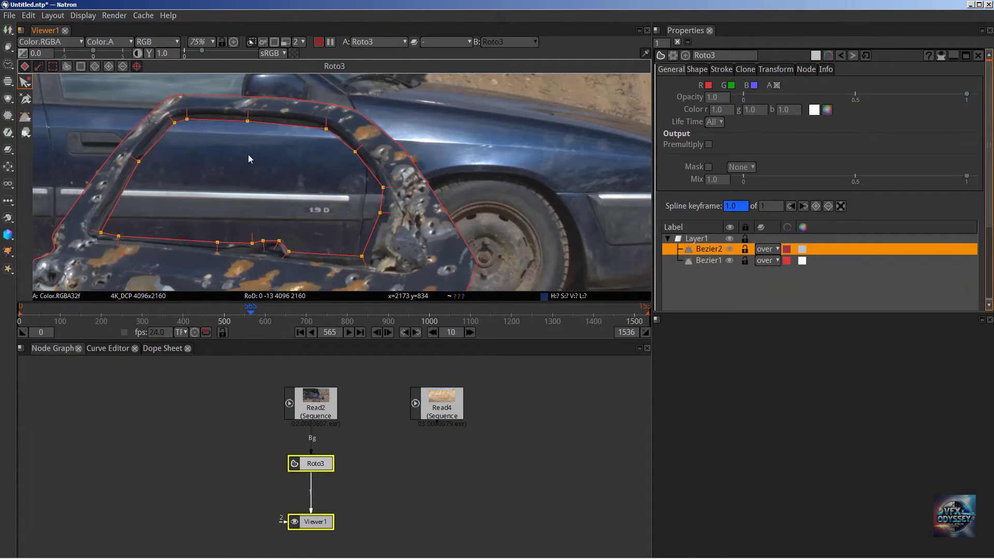
- Smooth the window outline's right and bottom corners and both sides of the bottom bump
left_click(27, 98)
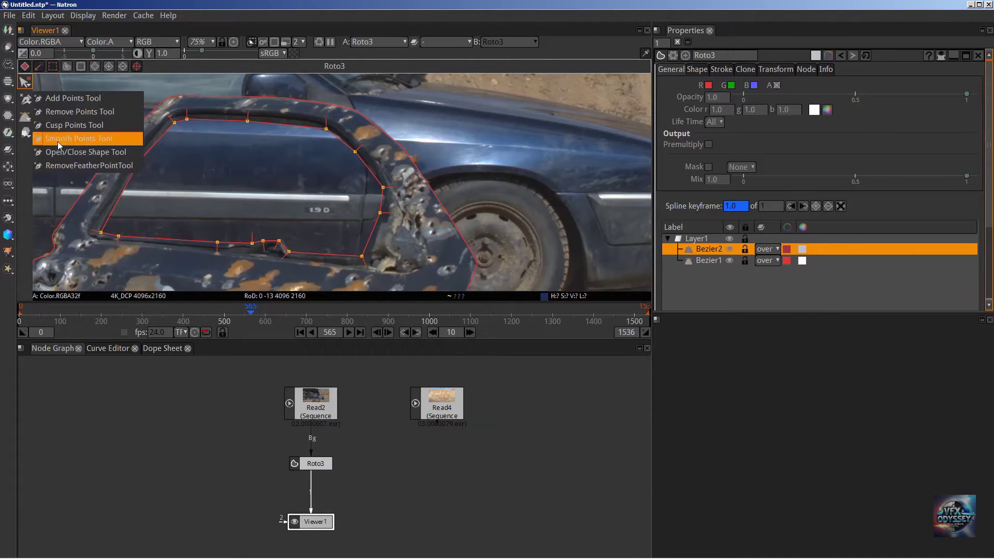
left_click(58, 141)
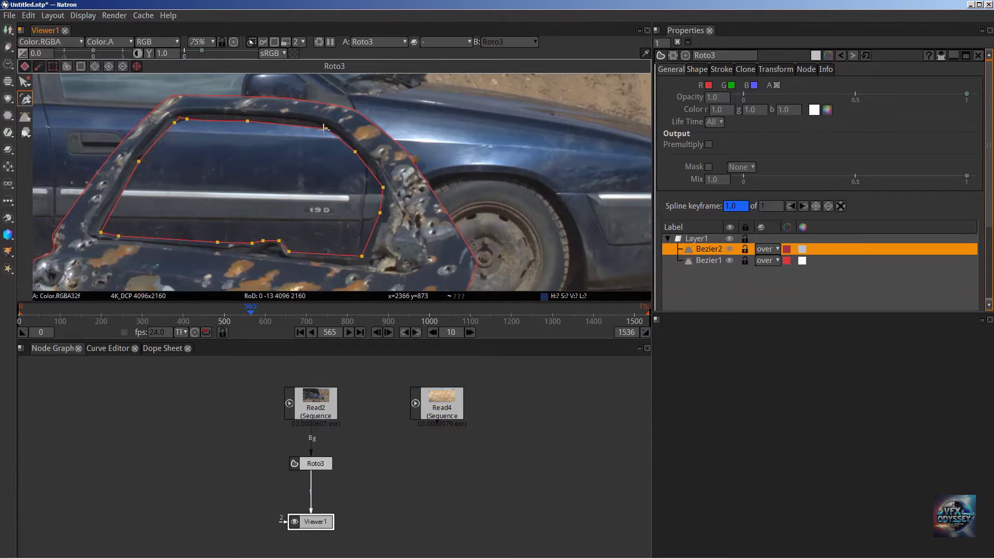
left_click(356, 151)
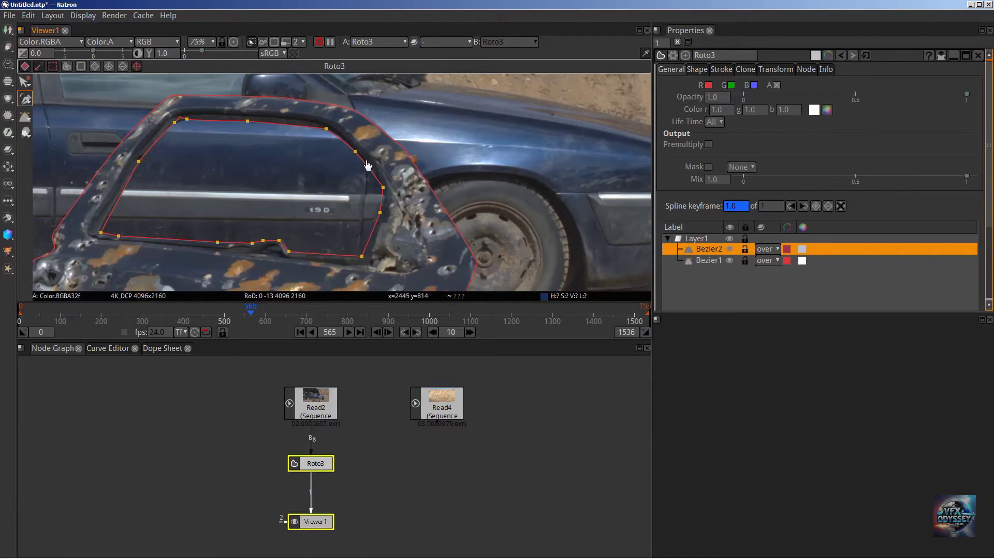
left_click(384, 187)
left_click(363, 258)
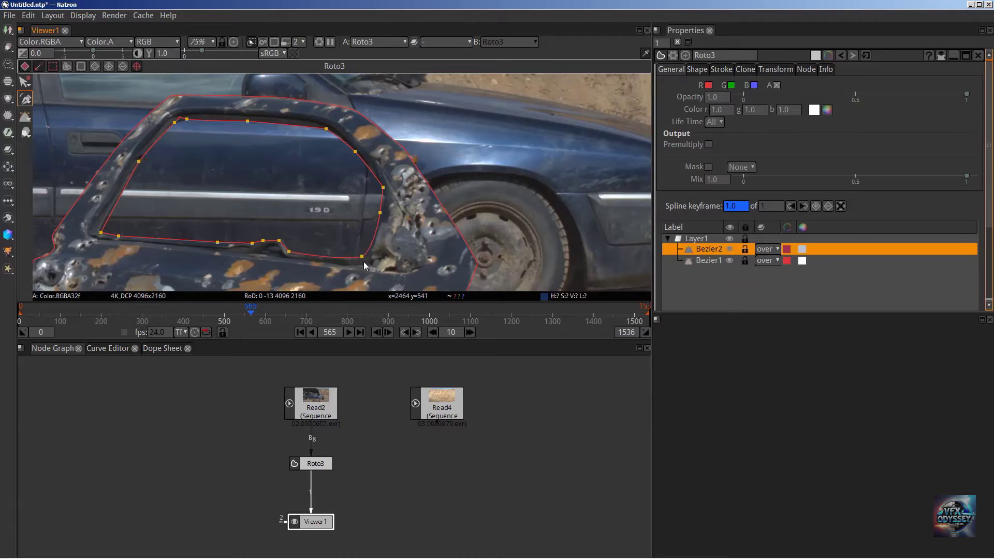
left_click(101, 233)
left_click(118, 236)
left_click(279, 240)
left_click(263, 241)
- Raise the bottom bump point to match the door edge
left_click(24, 81)
left_click(282, 241)
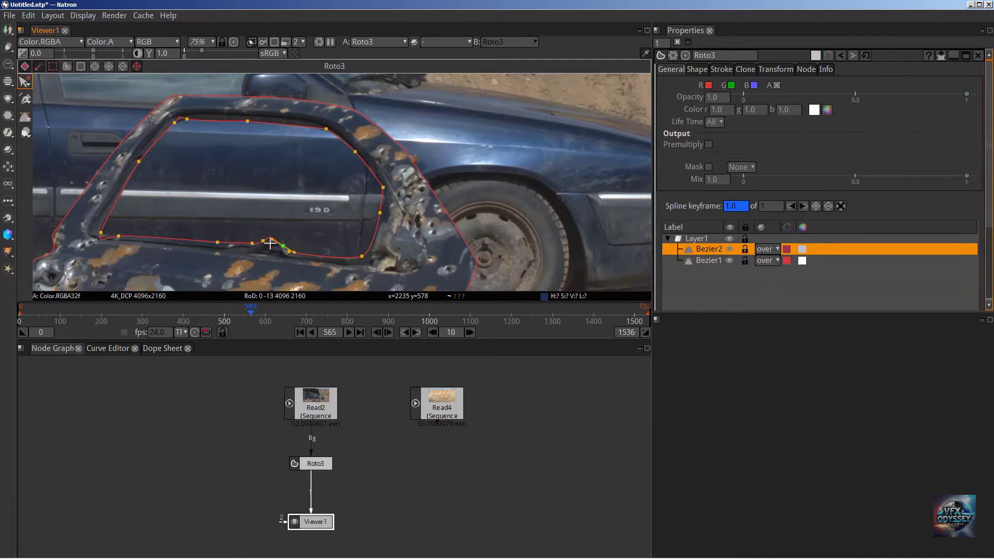
left_click(261, 241)
scroll(284, 242, "up", 5)
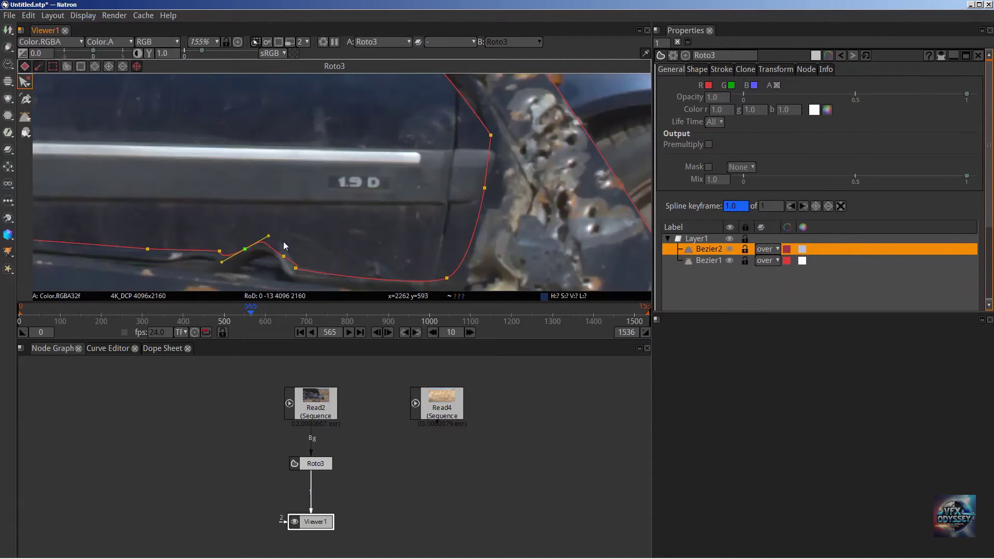
left_click_drag(316, 220, 331, 242)
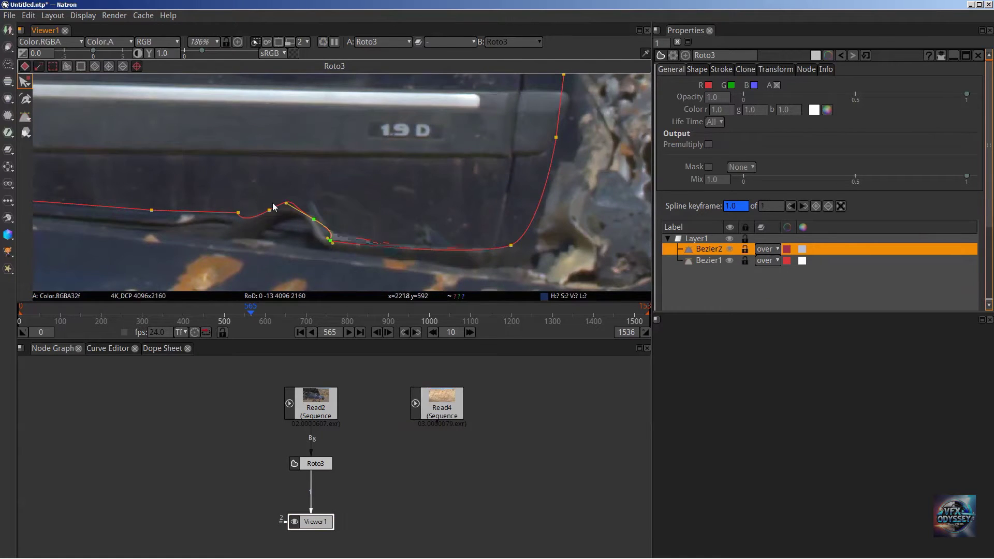
- Remove an extra point from the bottom bump and flatten the bump's tangent
left_click(28, 102)
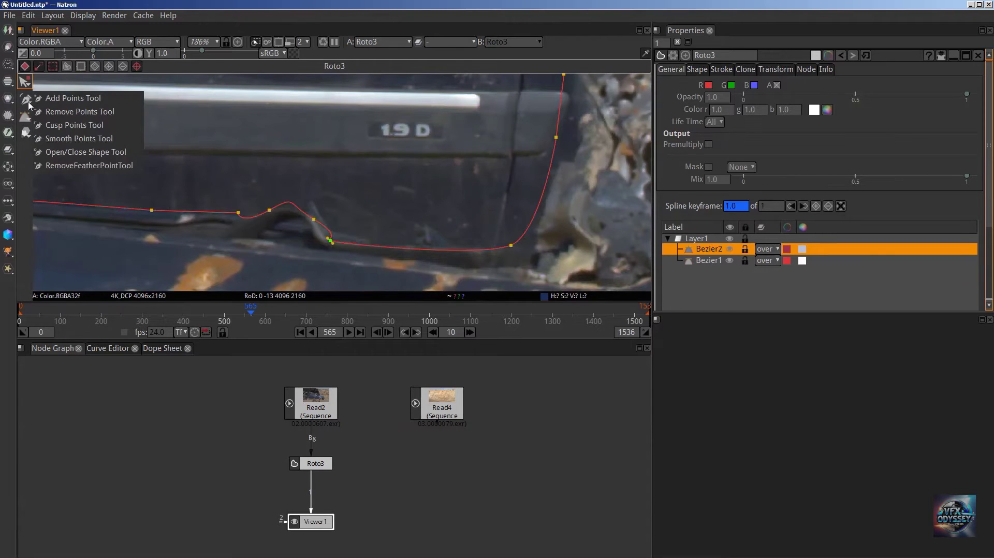
left_click(66, 113)
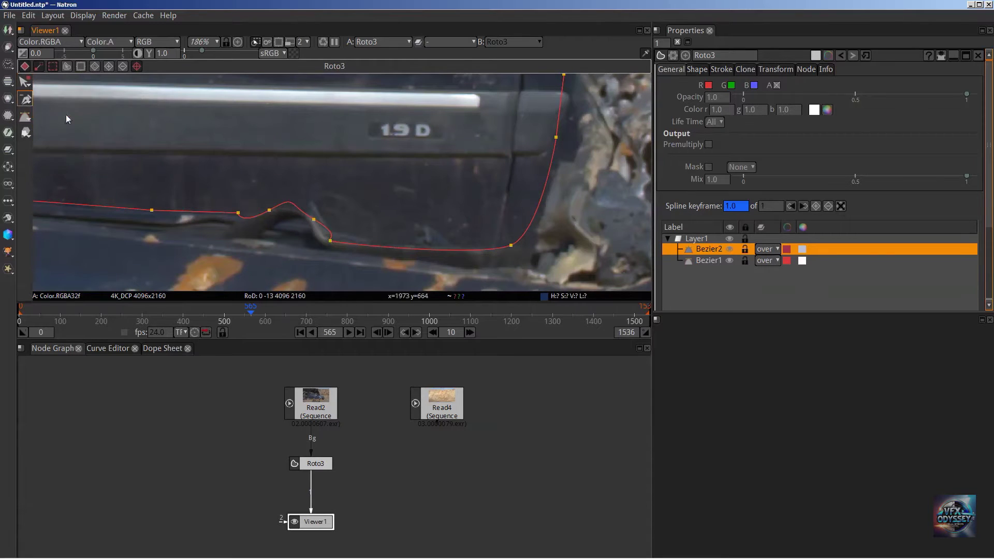
left_click(313, 219)
key("q")
left_click(269, 212, "ctrl+alt")
left_click_drag(299, 196, 238, 219)
- Make the window's right-side point a cusp and move it down-right onto the frame edge
left_click(329, 239)
left_click_drag(532, 200, 466, 191)
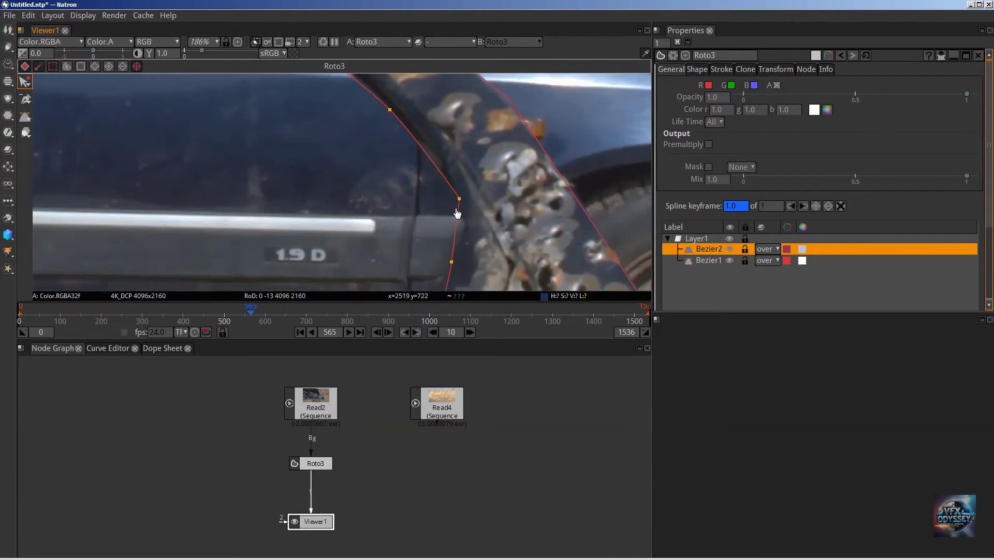
left_click(28, 103)
left_click(57, 140)
left_click(458, 199)
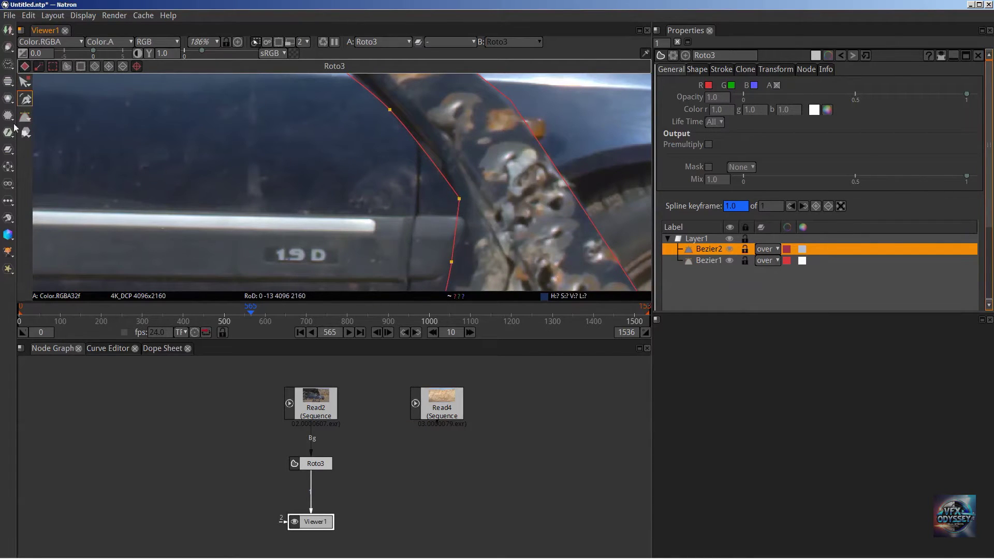
left_click(25, 84)
left_click_drag(458, 199, 466, 222)
- Add a point on the window's right edge and pull it onto the frame
scroll(480, 258, "down", 4)
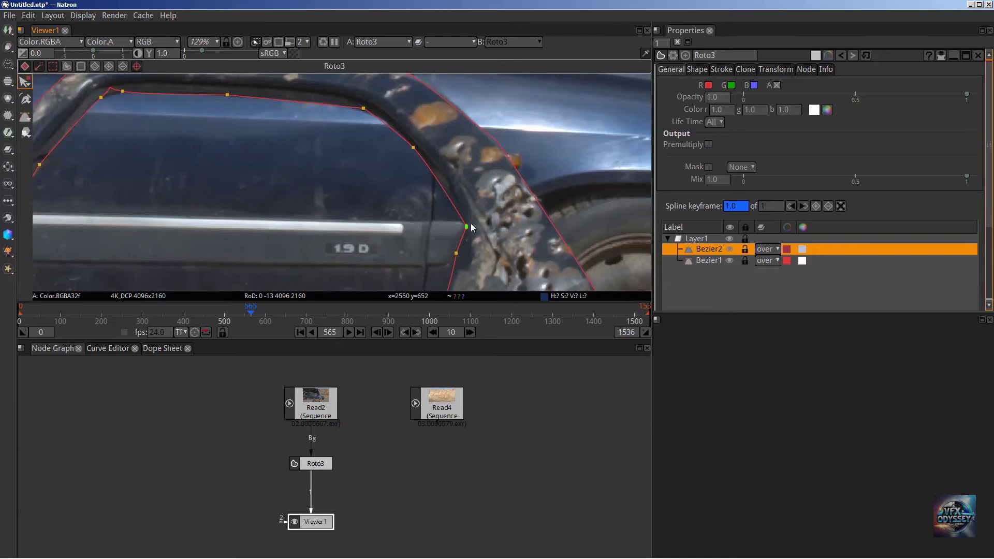
left_click(435, 197, "ctrl+alt")
left_click_drag(434, 197, 435, 224)
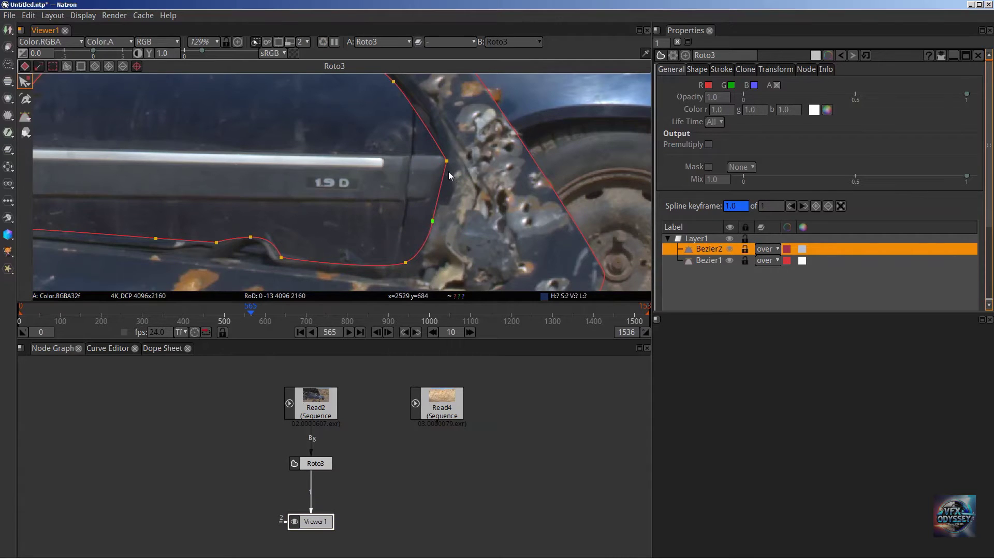
scroll(457, 176, "down", 3)
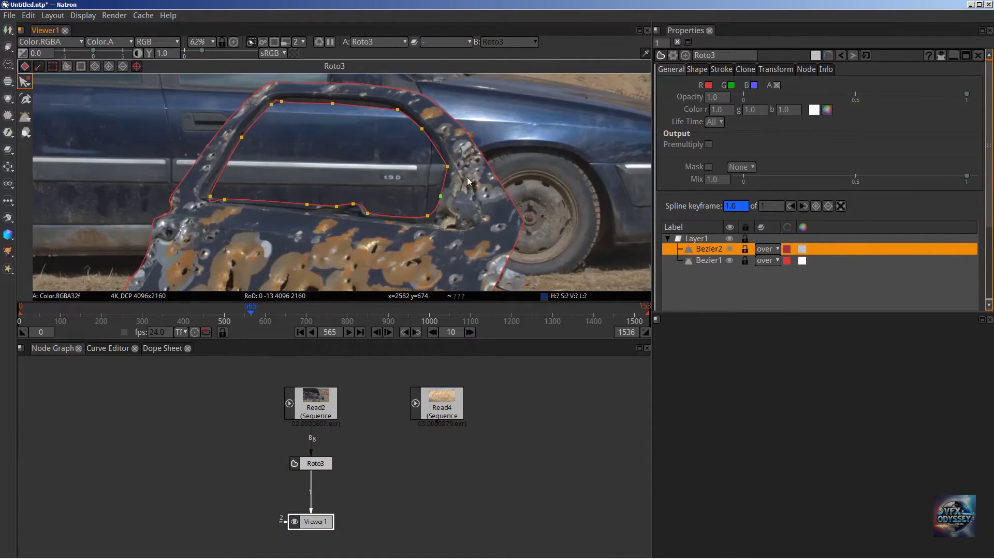
- Delete a point from the window shape's top-left curve, then move that corner and flatten the top edge
scroll(422, 159, "up", 8)
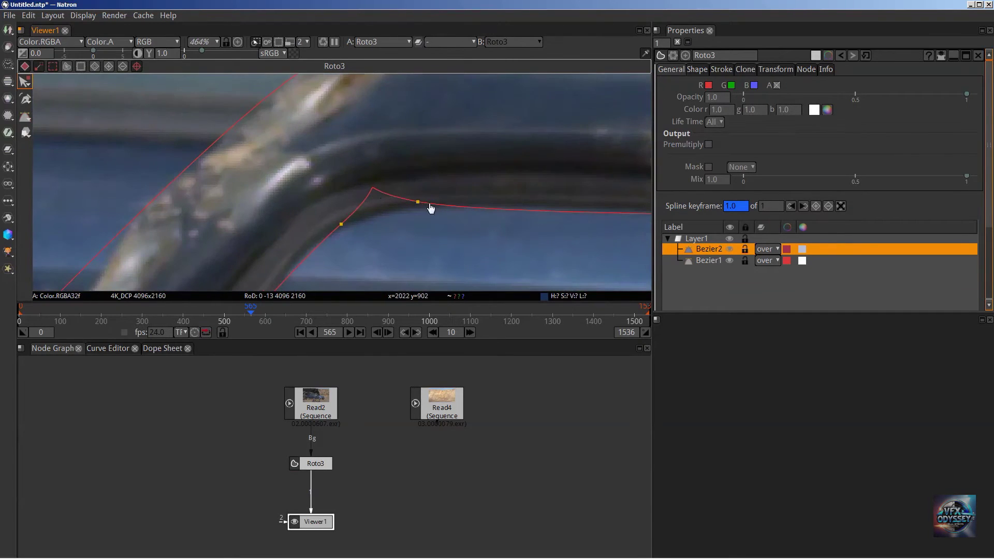
left_click(29, 102)
left_click(68, 113)
left_click(343, 225)
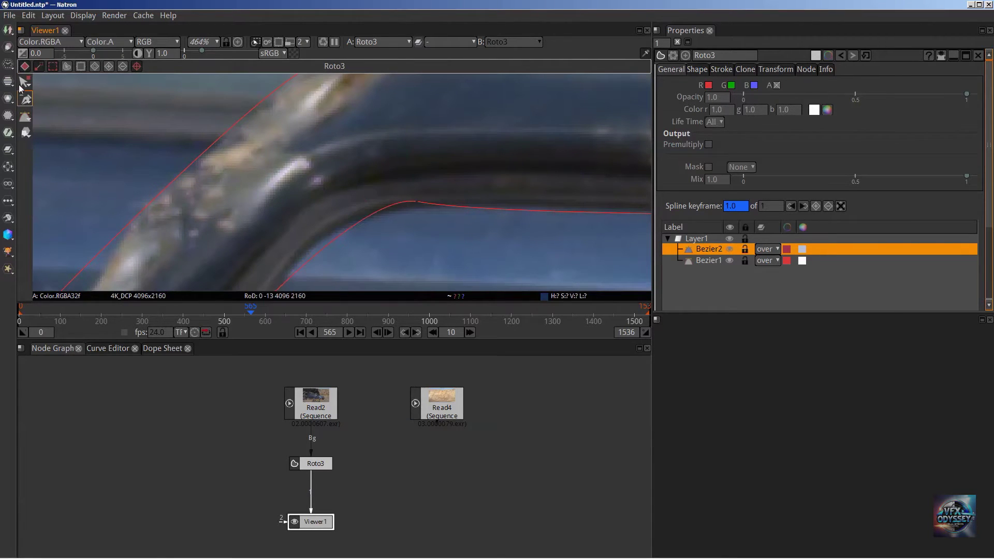
key("q")
left_click_drag(414, 201, 374, 212)
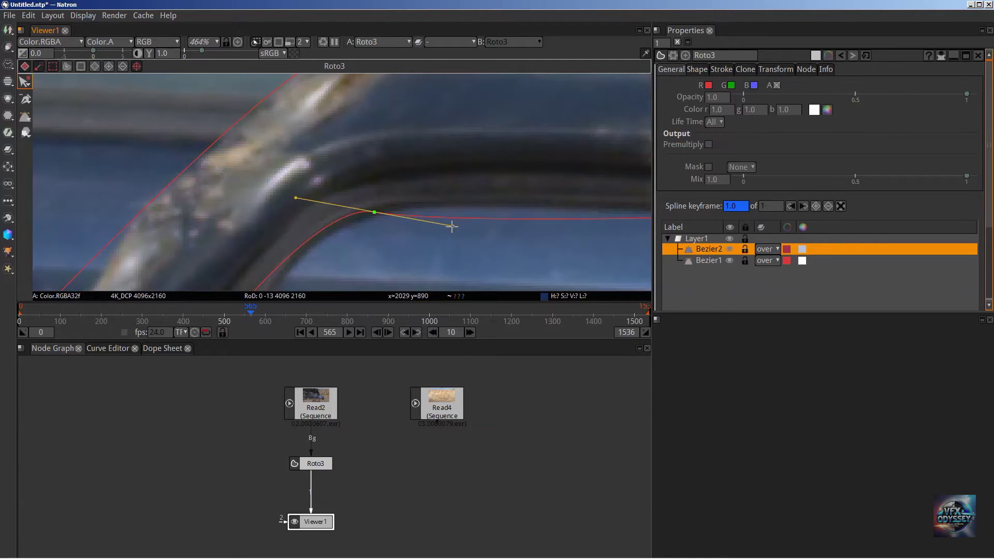
left_click_drag(450, 225, 437, 142)
- Rotate the tangent of the window shape's lower-left point to reshape its curve
scroll(472, 215, "down", 6)
scroll(473, 221, "down", 3)
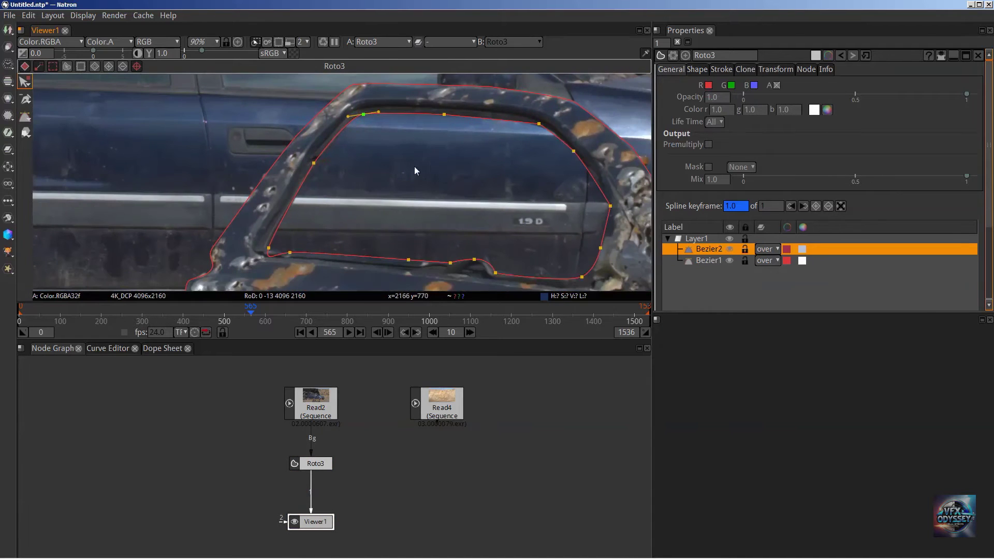
left_click_drag(489, 201, 467, 189)
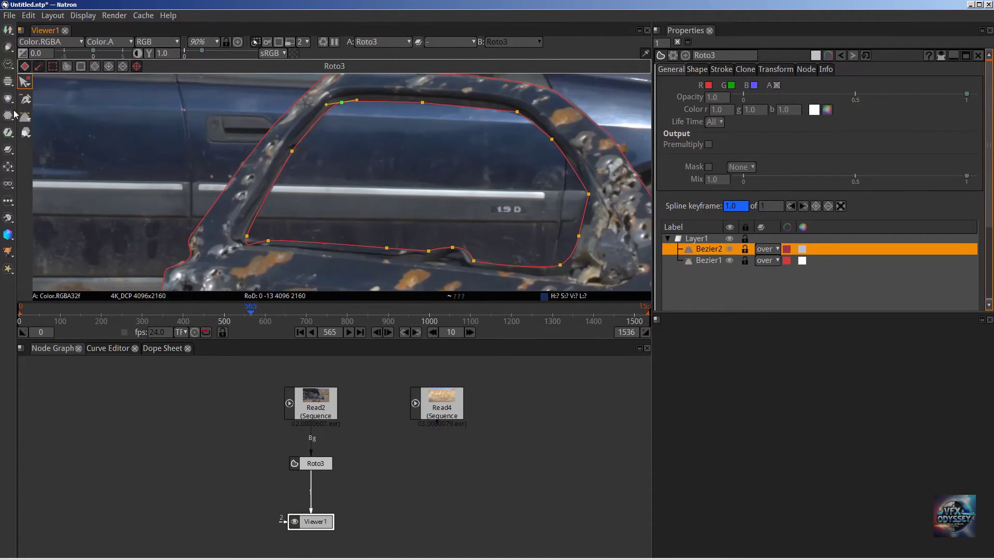
left_click(24, 100)
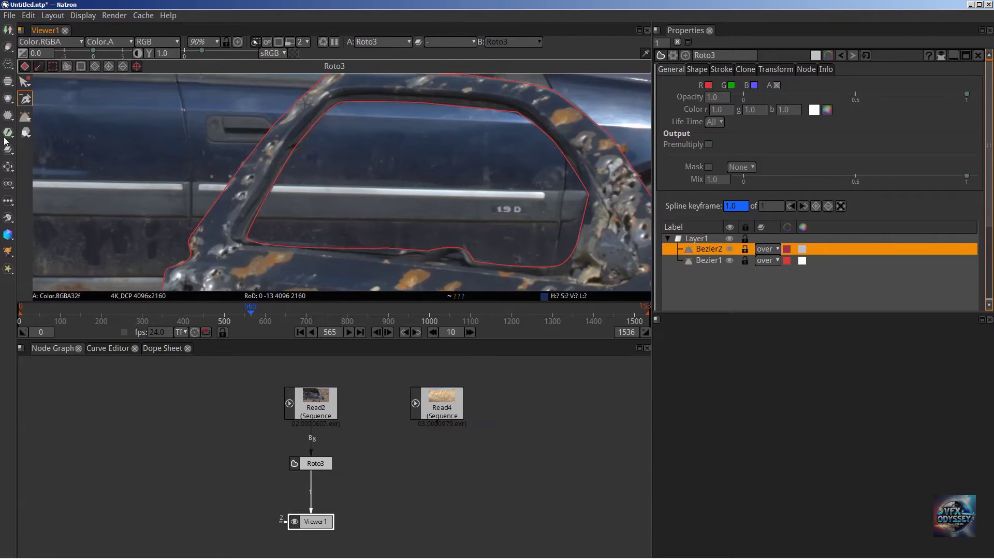
left_click(24, 82)
left_click(246, 238)
left_click_drag(243, 251, 253, 239)
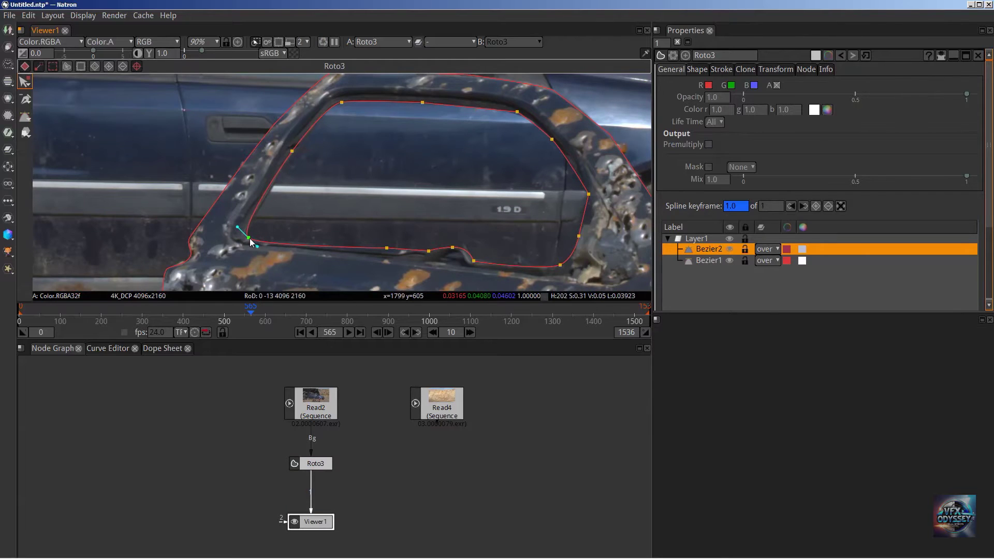
- Make the lower-left corner point a sharp cusp, then zoom out to see more of the car
left_click(29, 105)
left_click(25, 116)
left_click(52, 125)
left_click(248, 238)
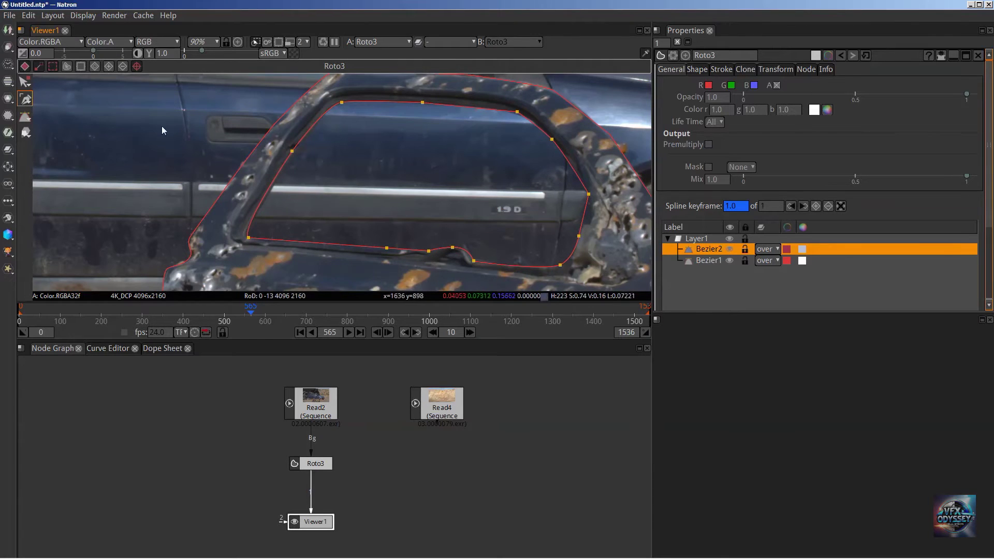
scroll(514, 200, "down", 2)
left_click_drag(513, 200, 409, 158)
scroll(412, 188, "down", 5)
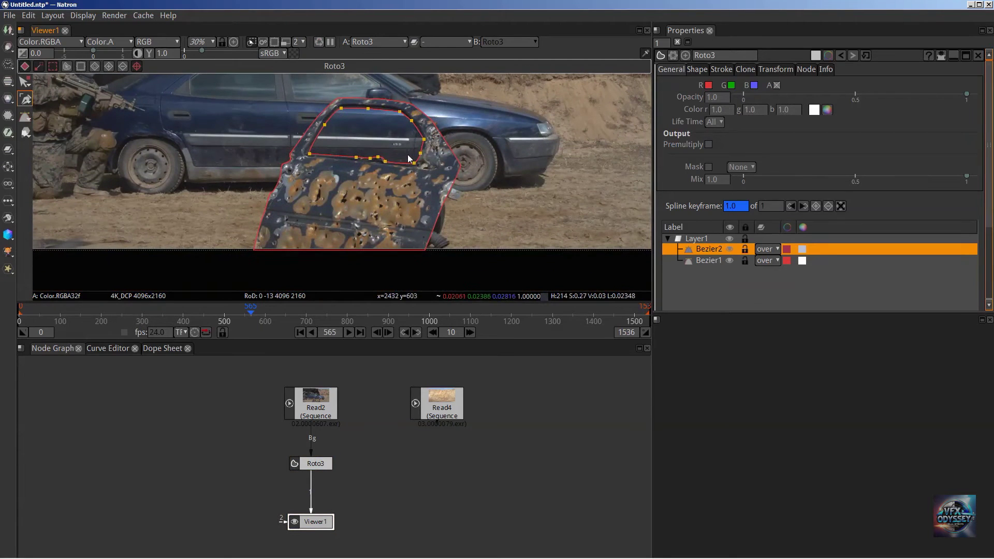
key("a")
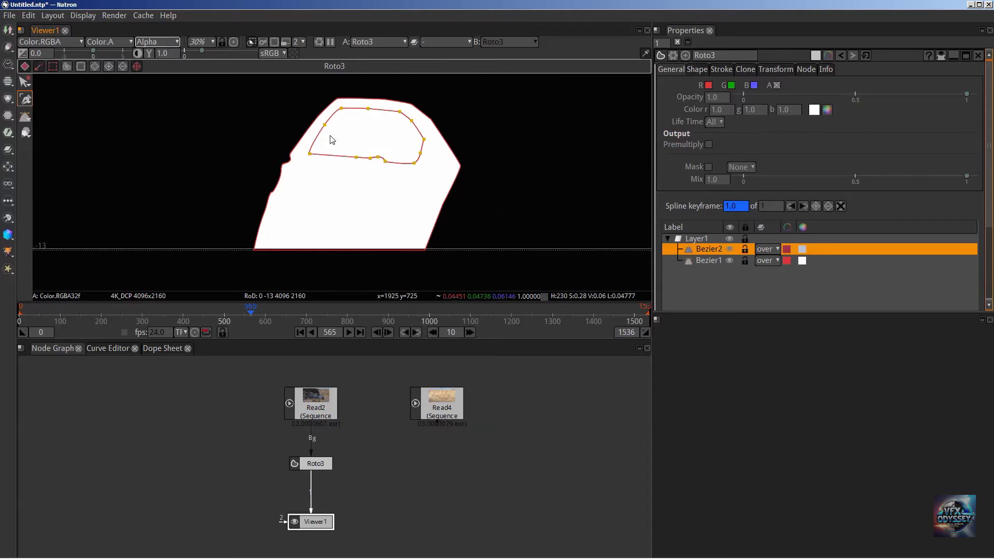
left_click(25, 82)
left_click(709, 260)
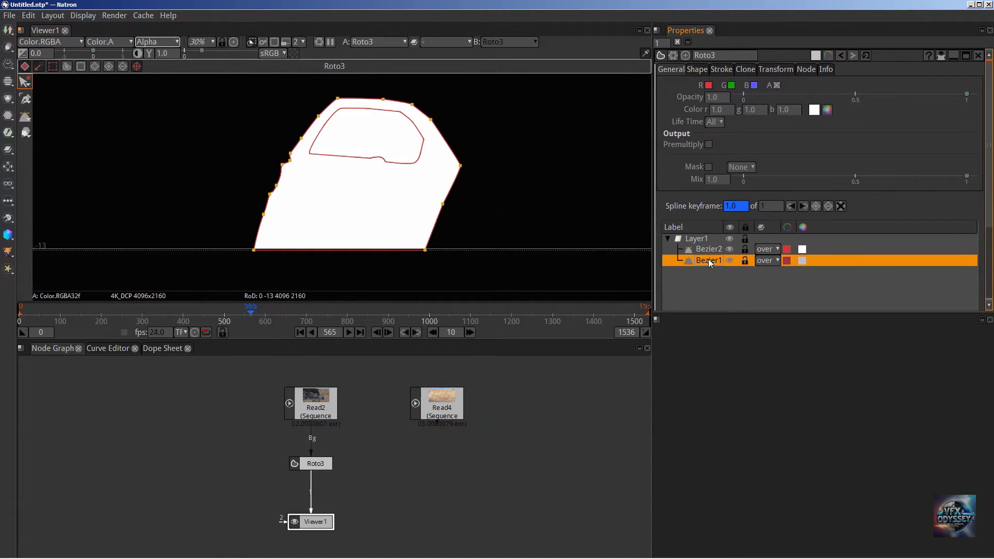
left_click_drag(704, 260, 705, 251)
key("ctrl+z")
left_click(708, 249)
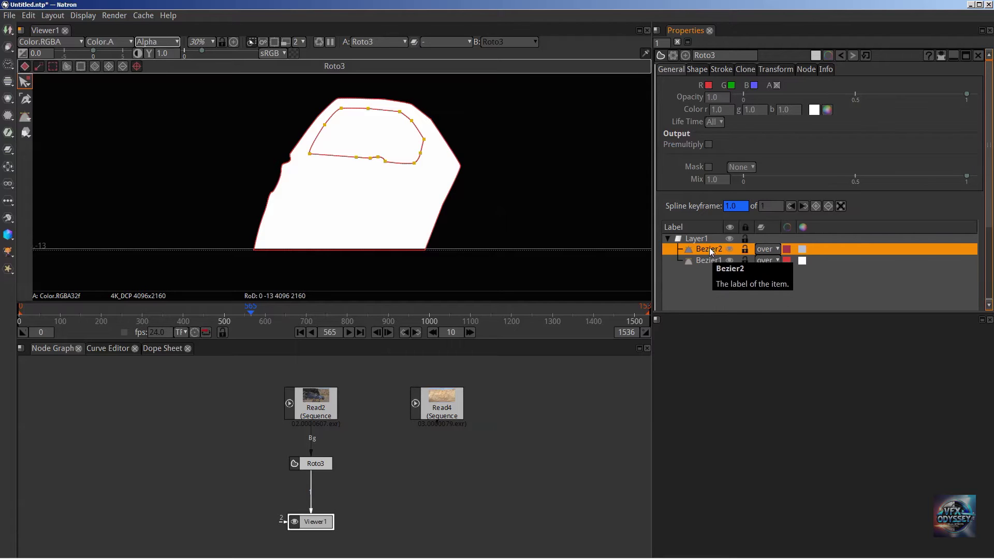
- Set Bezier2's blending operator to difference, return the viewer to RGB and zoom out
left_click(771, 249)
left_click(846, 294)
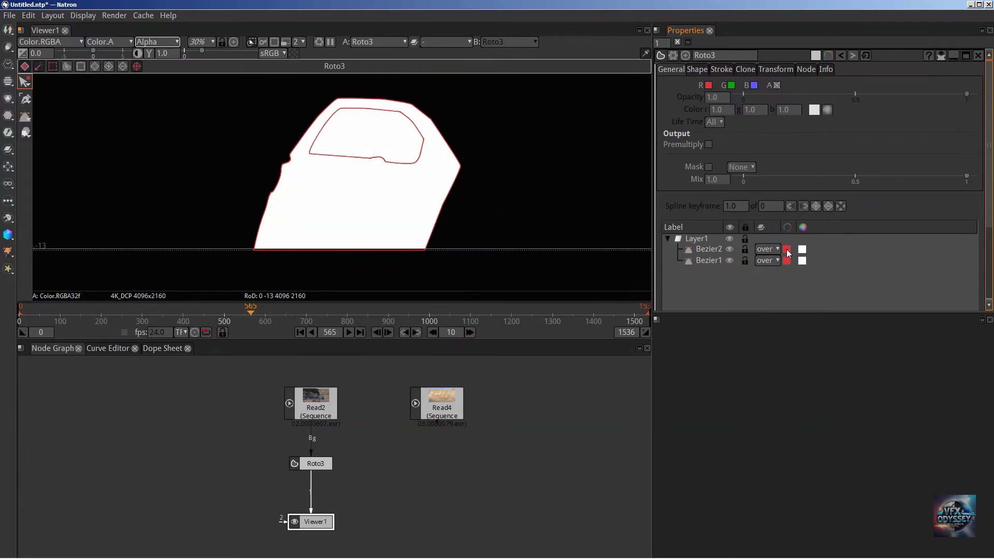
left_click(768, 249)
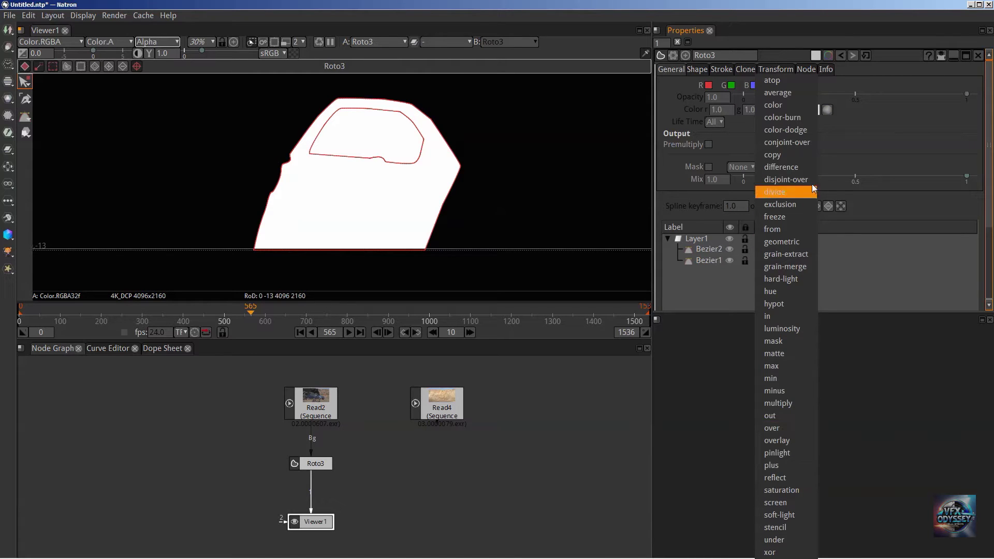
left_click(788, 171)
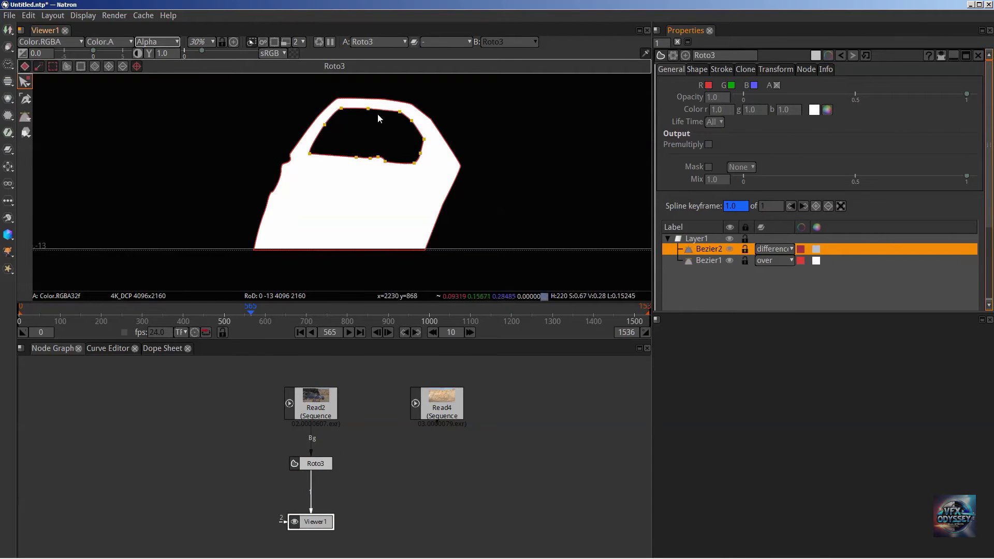
key("a")
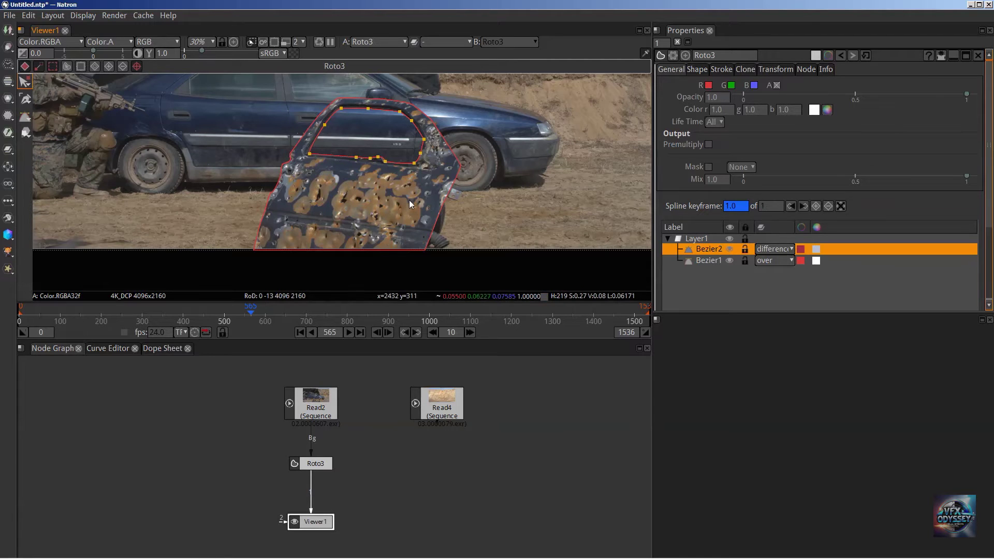
scroll(413, 196, "down", 4)
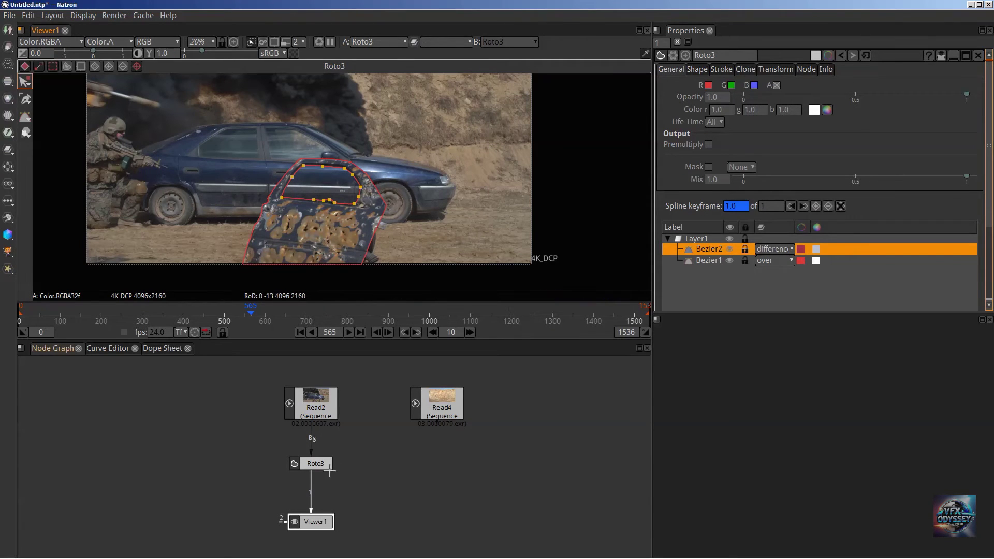
- Add an HSVTool node through the Tab node search for 'hsv'
left_click_drag(311, 465, 361, 461)
left_click(303, 465)
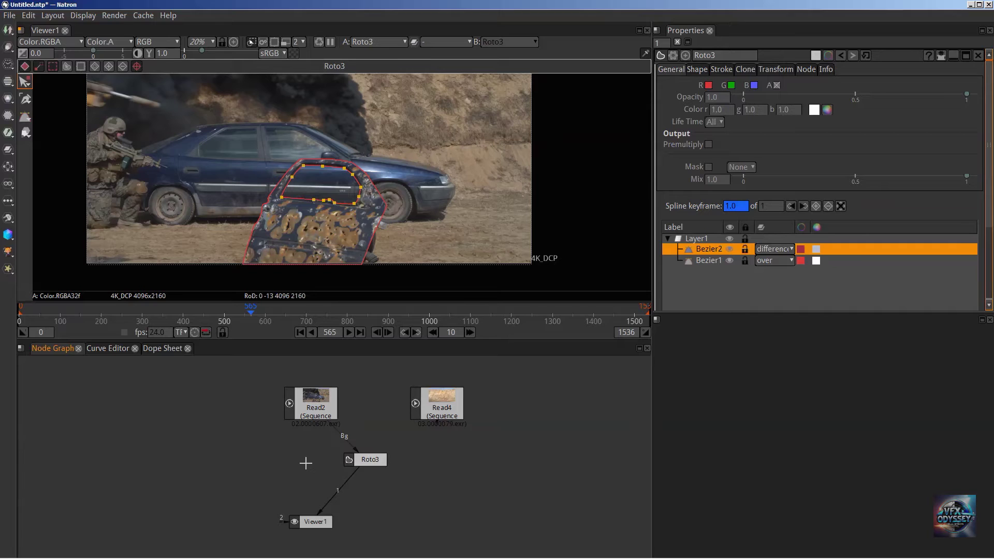
key("Tab")
type("hasto")
key("BackSpace")
key("BackSpace")
key("BackSpace")
key("BackSpace")
type("sv")
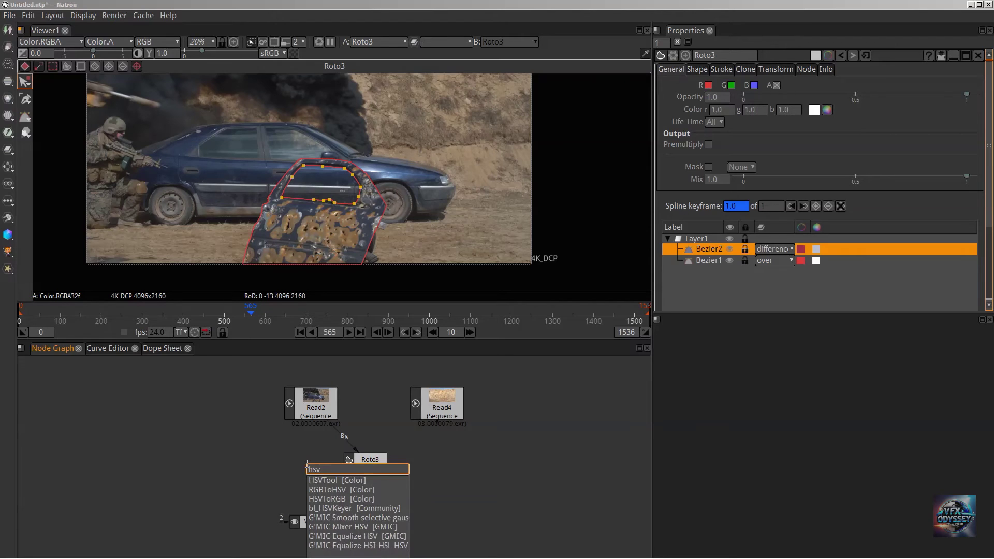
key("Return")
- Connect the viewer to HSVTool2 and set its Hue Rotation to 93
left_click_drag(321, 469, 313, 407)
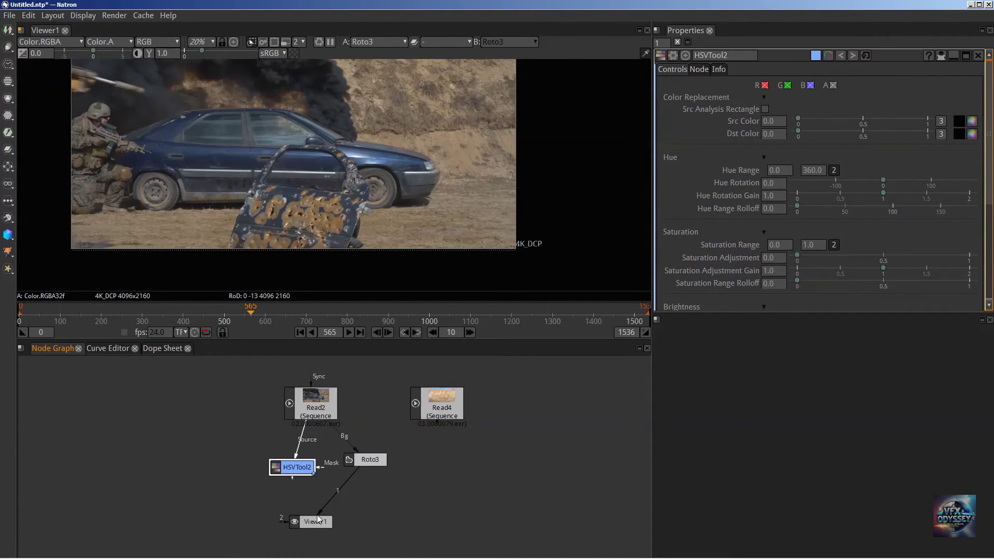
left_click_drag(318, 518, 290, 472)
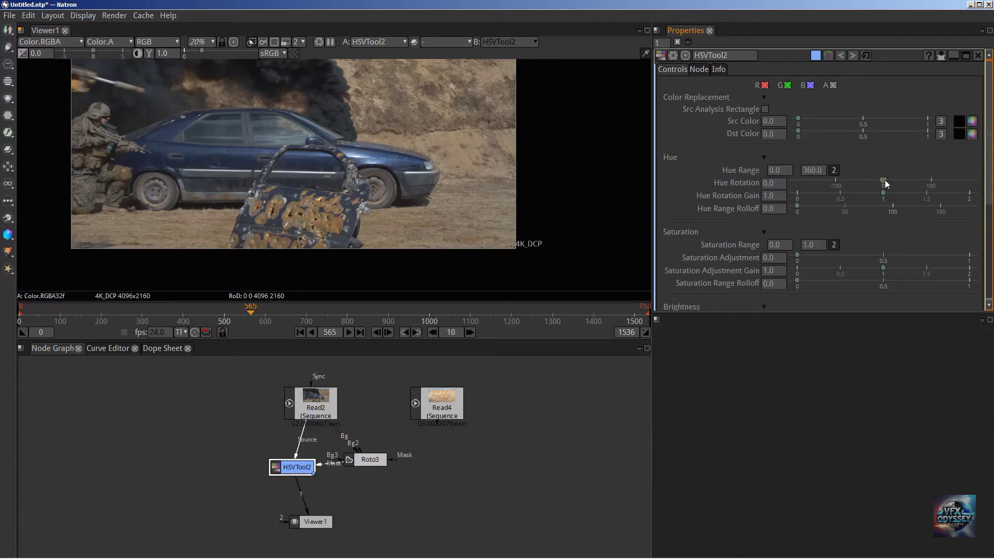
left_click_drag(884, 180, 927, 181)
left_click_drag(379, 461, 403, 468)
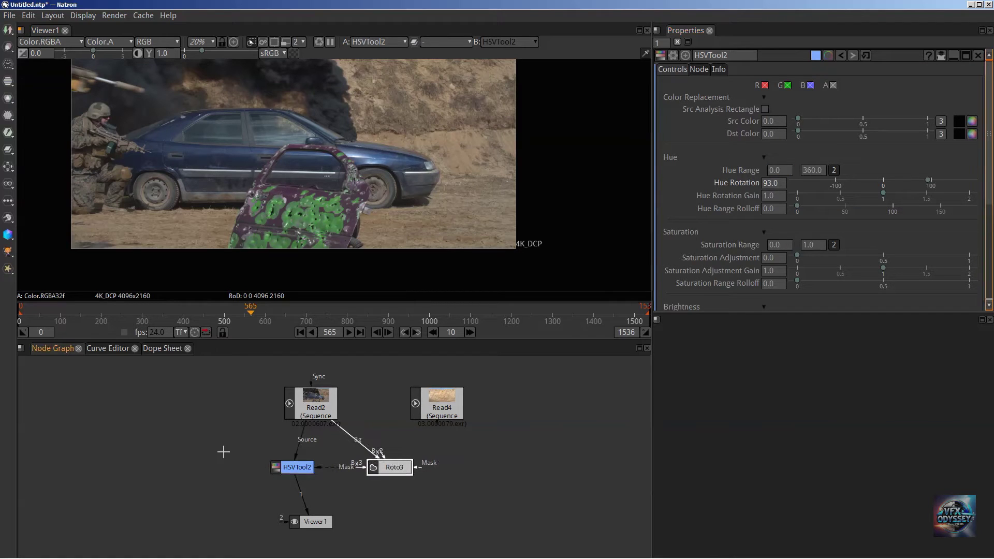
- Add a ColorCorrect node, view it, and drop Saturation to 0 on the masked door
key("Tab")
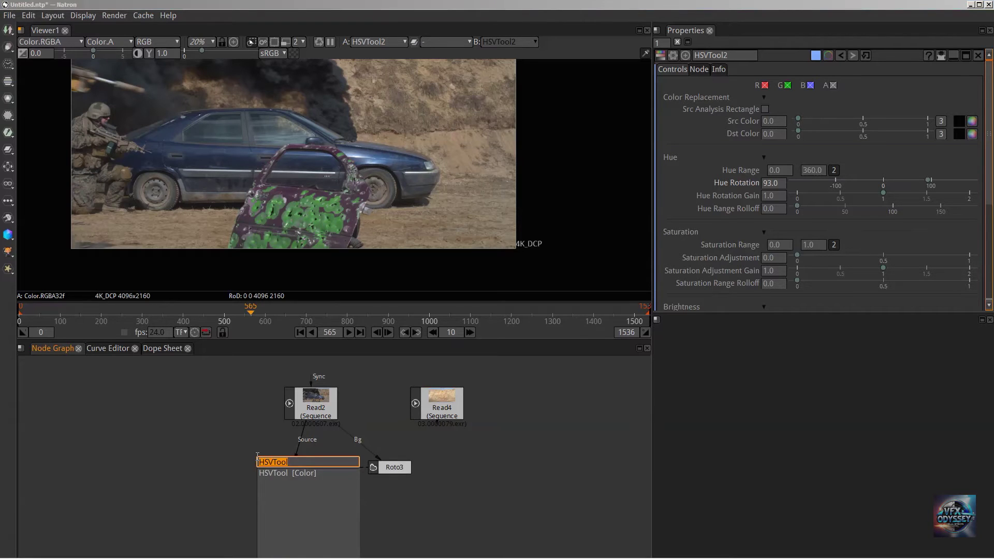
type("color")
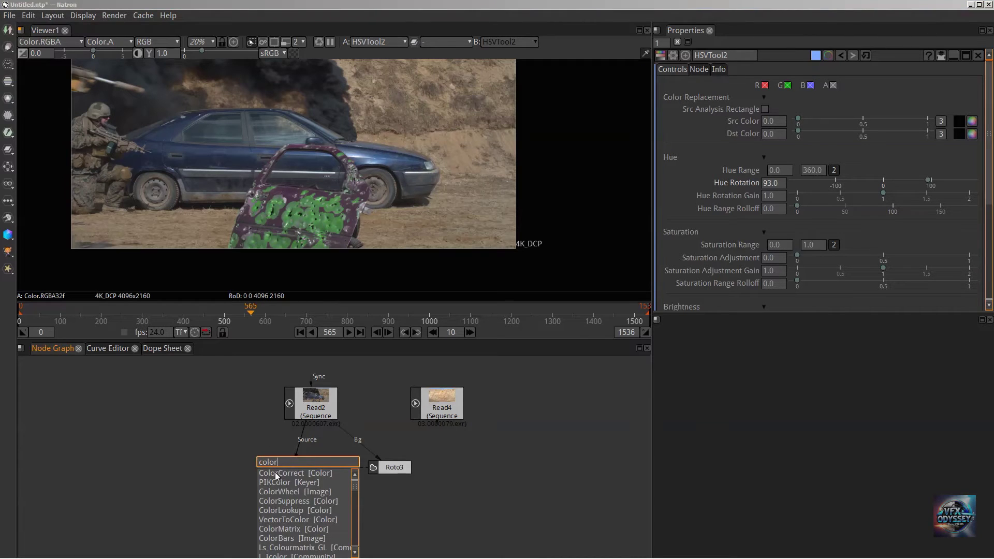
left_click(274, 476)
left_click_drag(292, 468, 316, 409)
left_click_drag(318, 503, 395, 467)
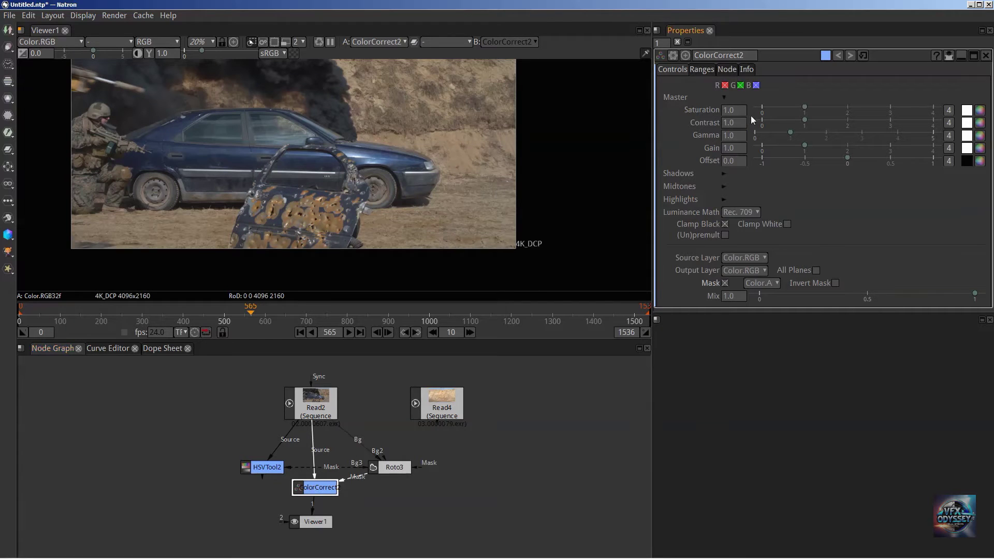
left_click_drag(804, 107, 741, 133)
- Delete the HSVTool2, ColorCorrect2 and Roto3 nodes
left_click(265, 468)
key("Delete")
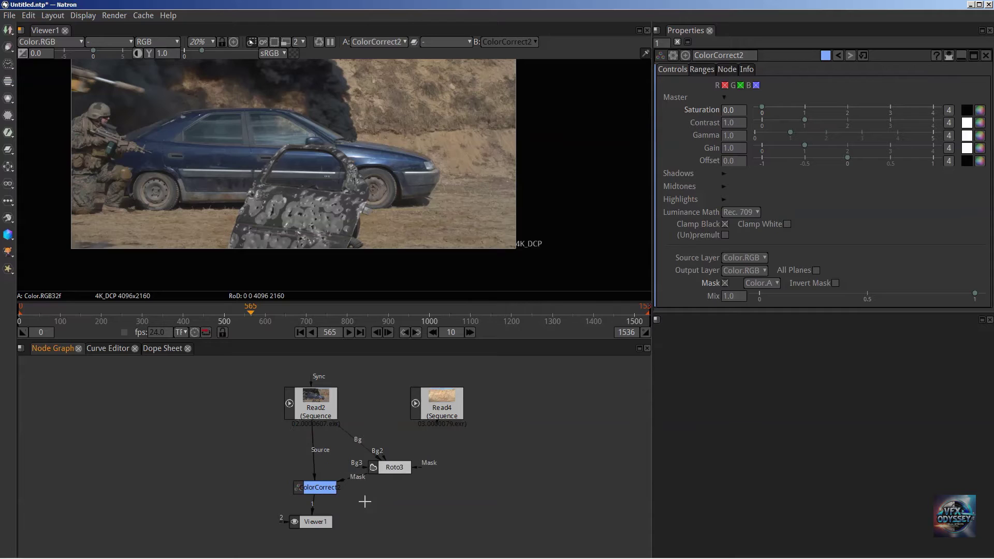
left_click(319, 488)
key("Delete")
left_click(411, 473)
key("Delete")
- Switch the viewer to the Read4 clean plate and delete Read2
left_click_drag(313, 513, 317, 406)
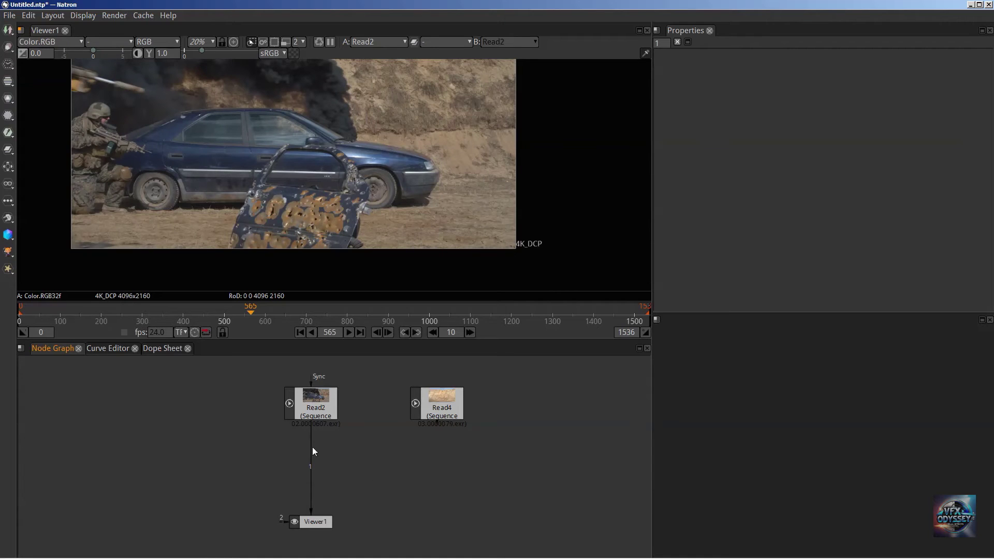
left_click_drag(314, 454, 438, 406)
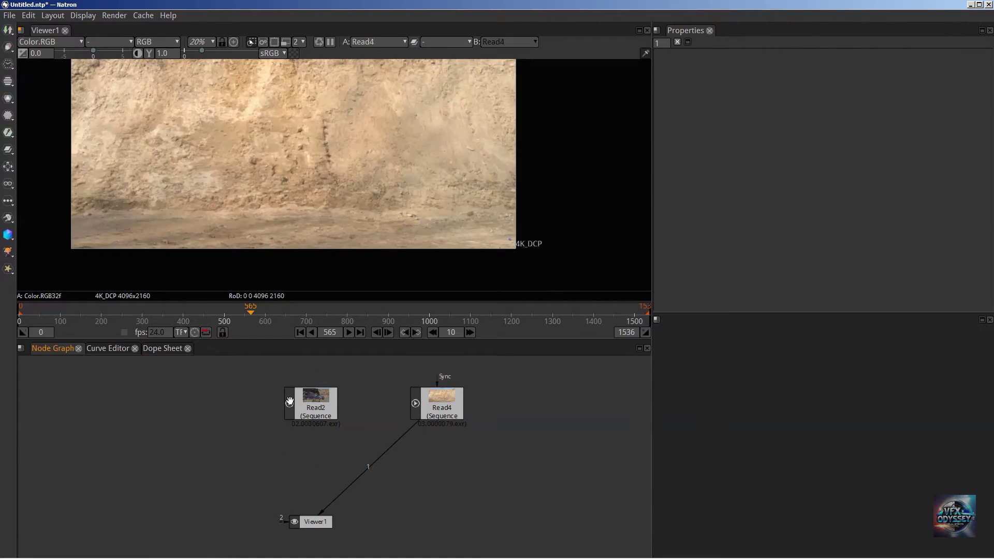
left_click(317, 406)
left_click_drag(257, 413, 189, 419)
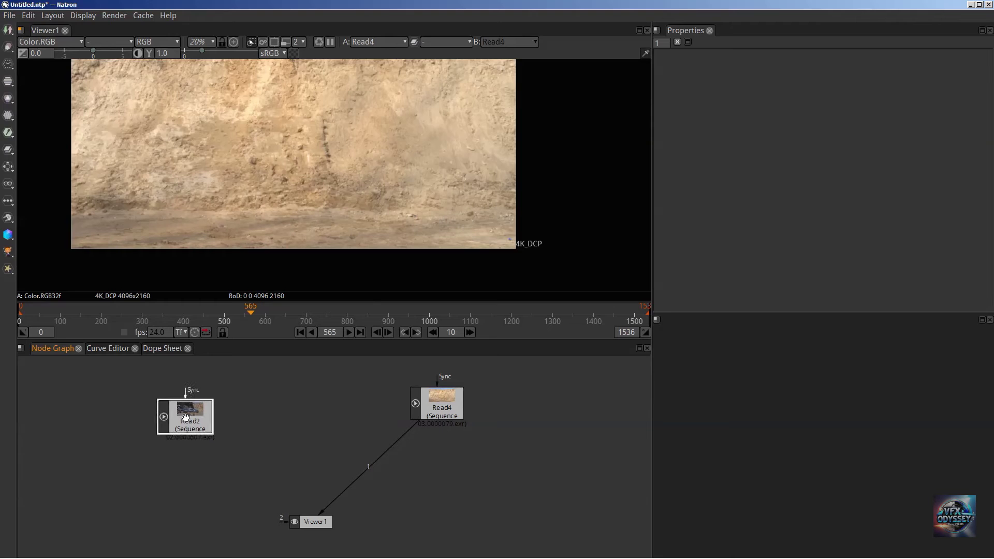
key("Delete")
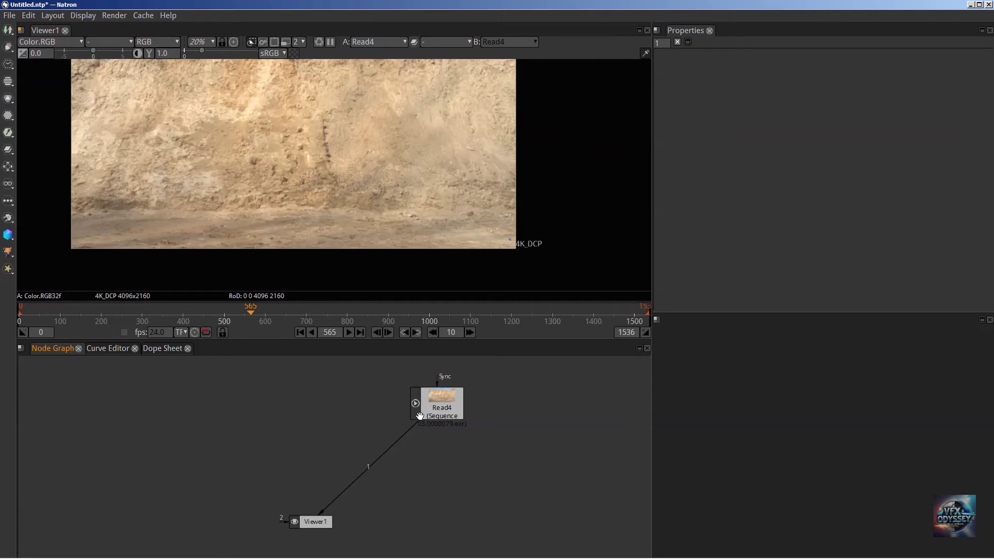
- Move Read4 left and open its settings at the First Frame field
left_click(414, 404)
left_click_drag(414, 405, 277, 406)
double_click(289, 407)
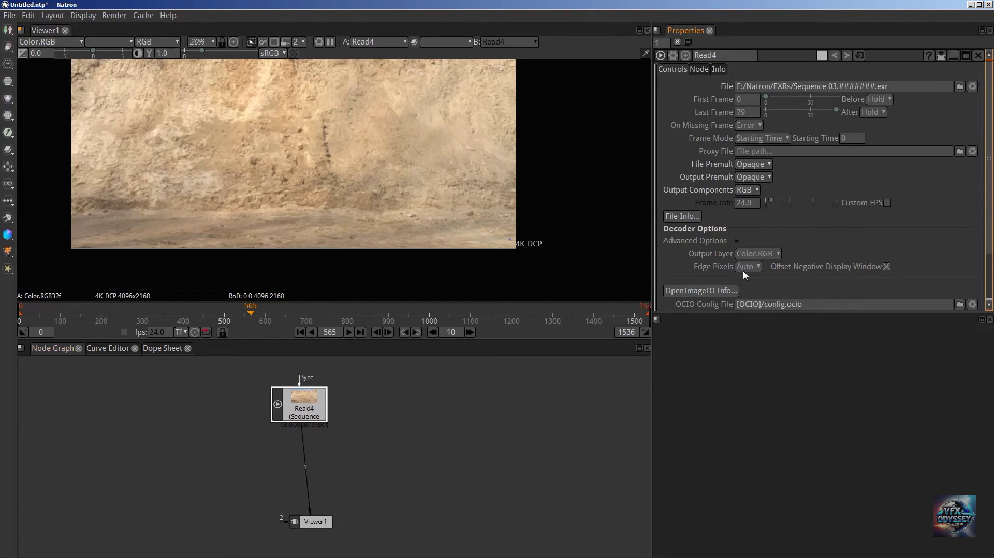
left_click(747, 99)
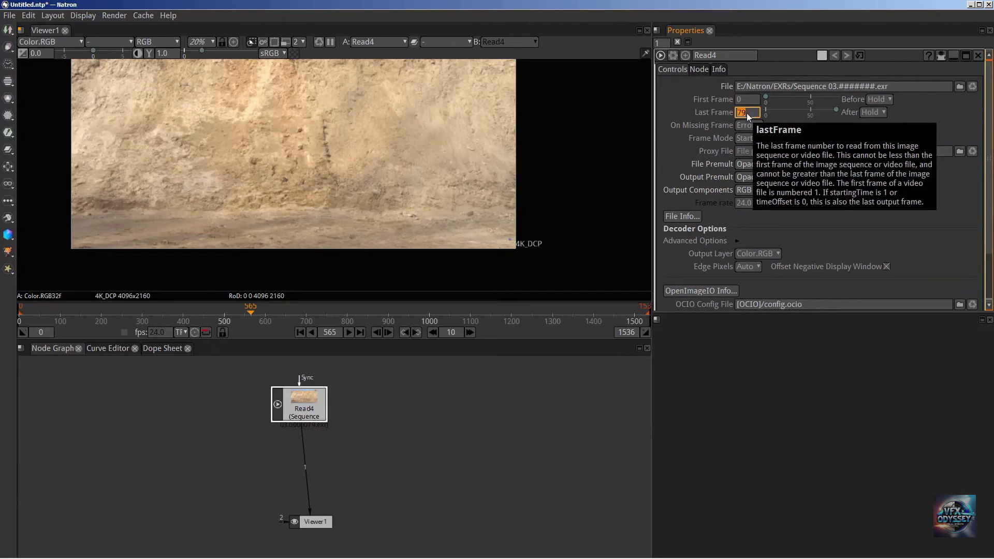
- Set the project frame range's last frame to 79
left_click(406, 429)
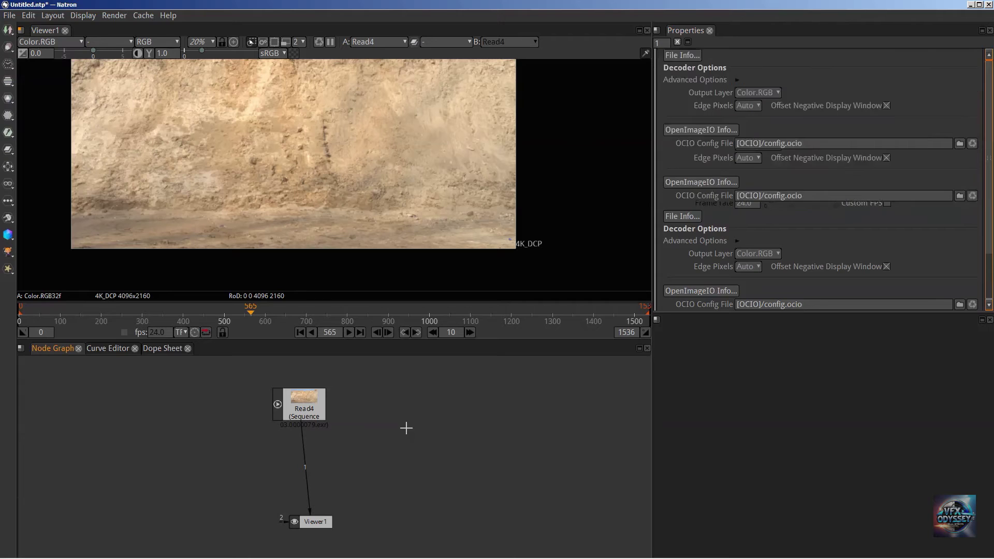
double_click(795, 226)
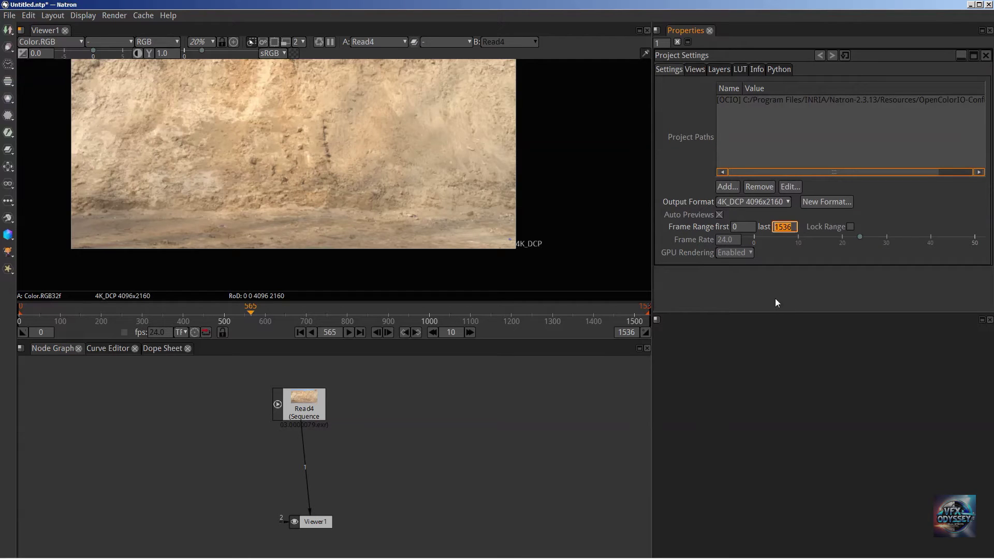
type("79")
key("Return")
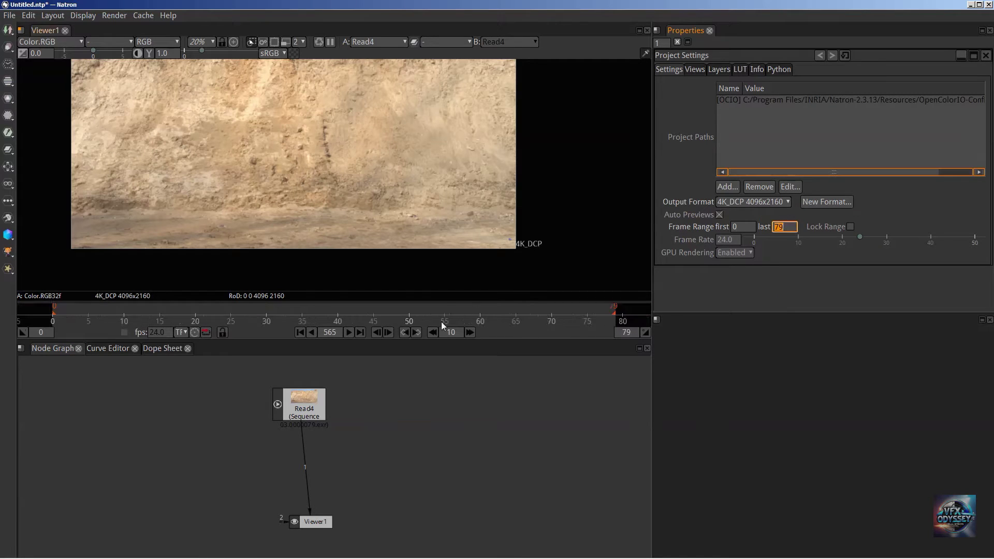
- Jump Read4 to its first frame and enlarge the viewer over the soldier footage
left_click_drag(301, 411, 313, 410)
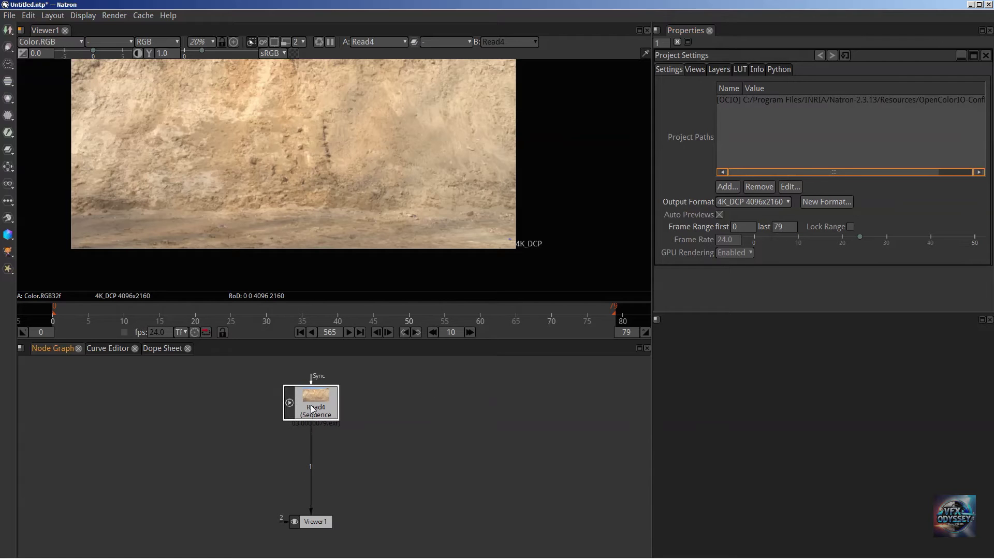
left_click(300, 332)
left_click_drag(390, 160, 399, 197)
left_click_drag(260, 338, 261, 364)
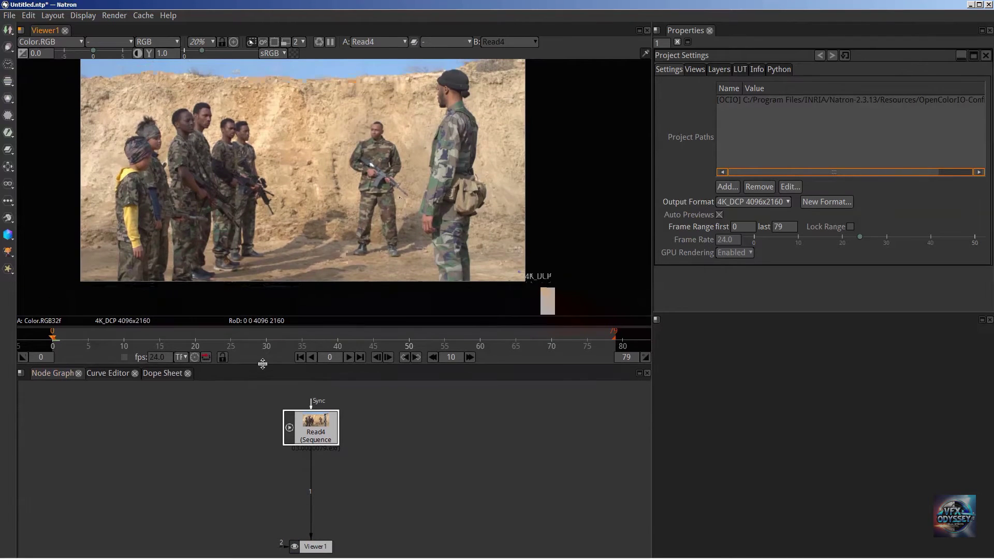
scroll(380, 187, "up", 1)
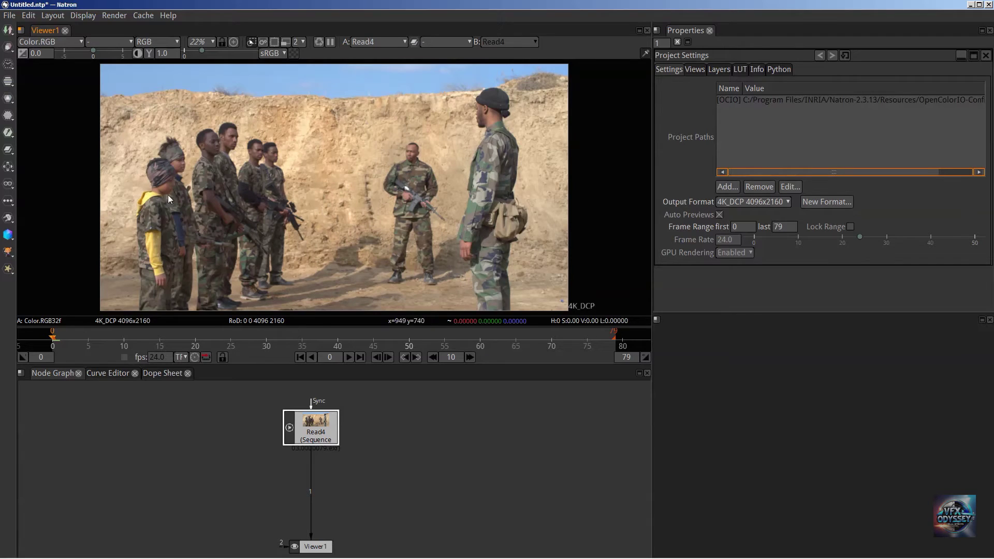
- Create a RotoPaint node from the 'roto' search and place RotoPaint1 between Read4 and the viewer
left_click(228, 434)
key("Tab")
type("roto")
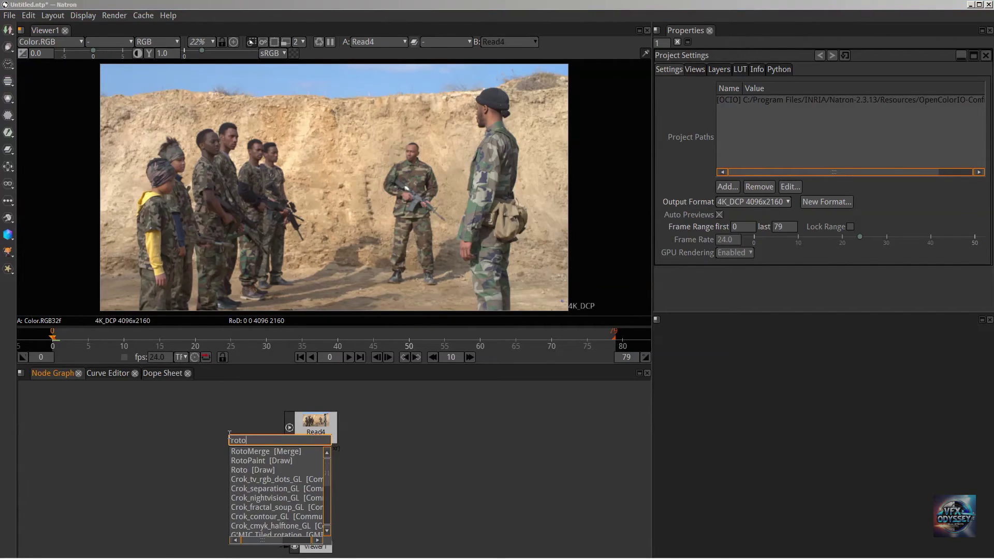
key("Down")
key("Down")
key("Return")
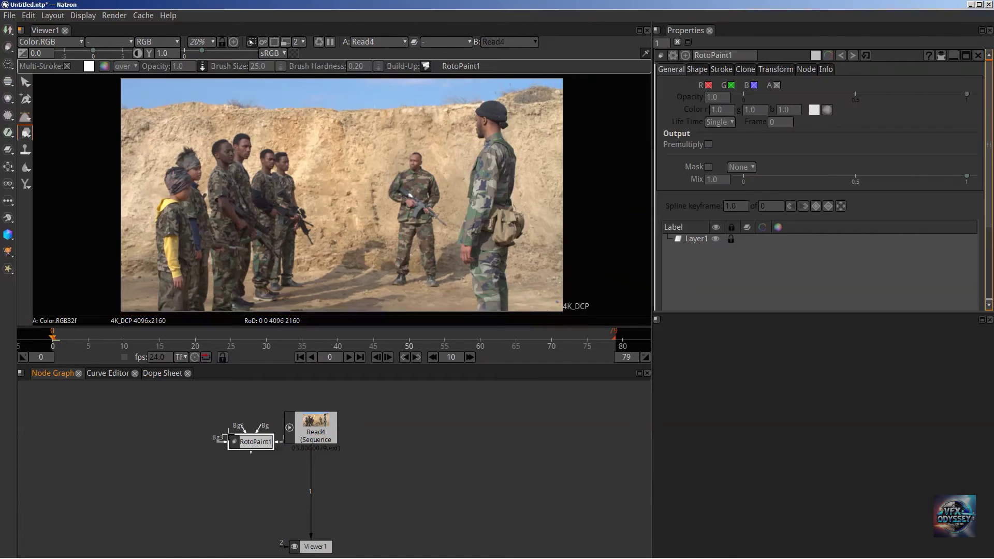
left_click_drag(248, 437, 300, 486)
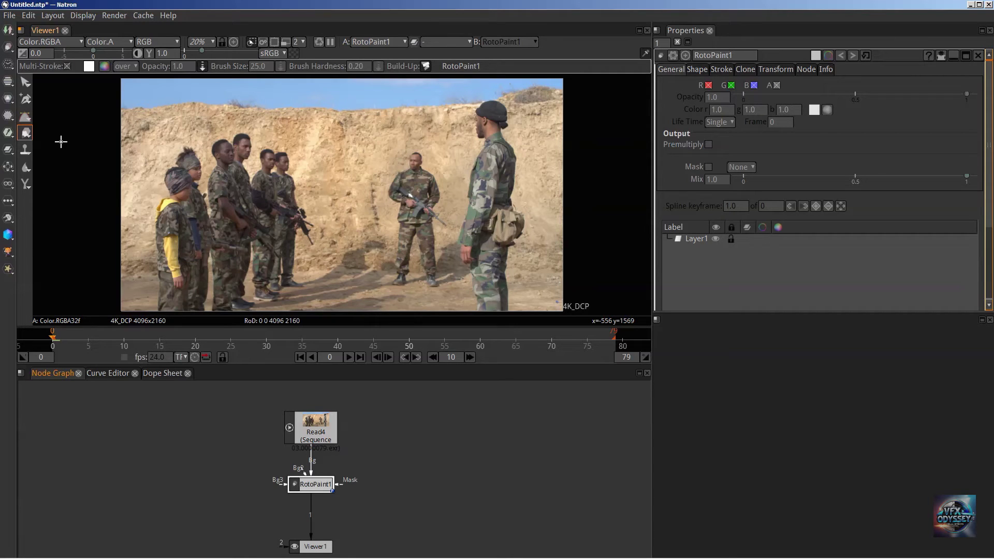
- Browse the Clone/Reveal, Blur/Smear and Dodge/Burn tool flyouts in the RotoPaint toolbar
left_click(26, 152)
left_click(25, 171)
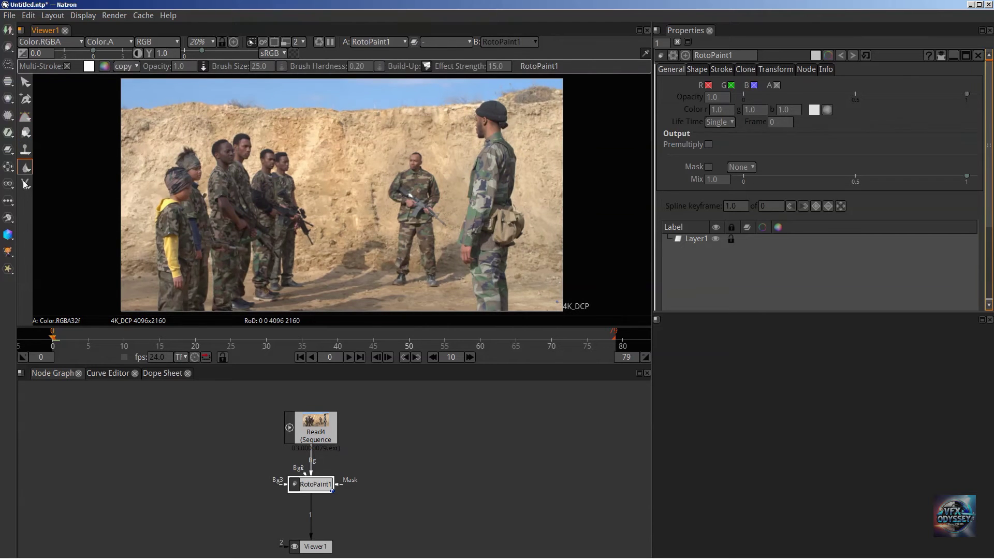
left_click(30, 155)
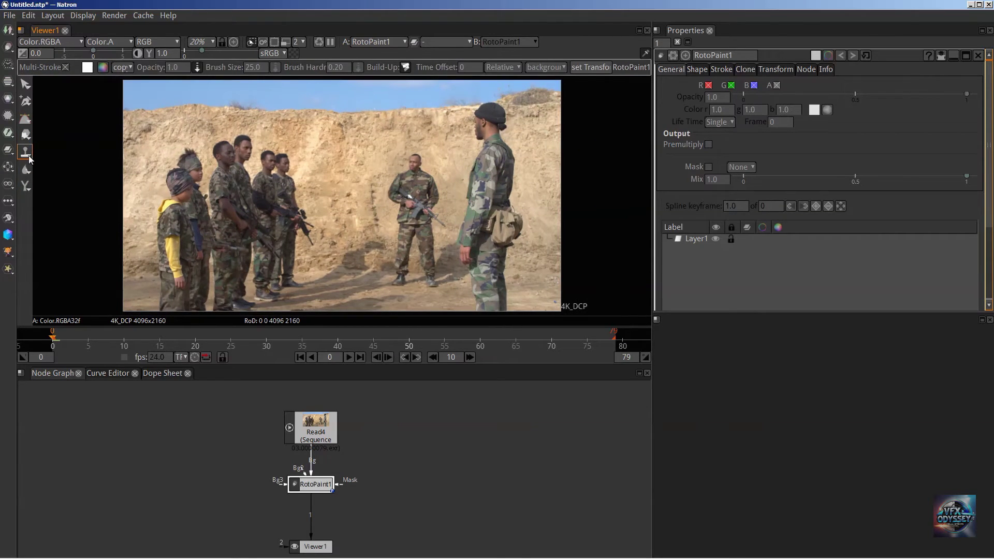
left_click(29, 157)
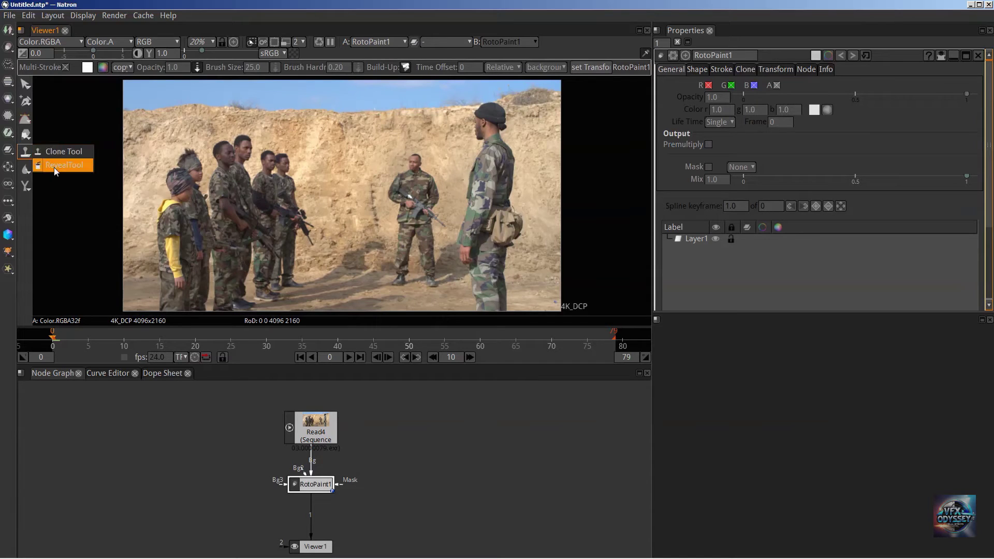
left_click(27, 172)
left_click(27, 172)
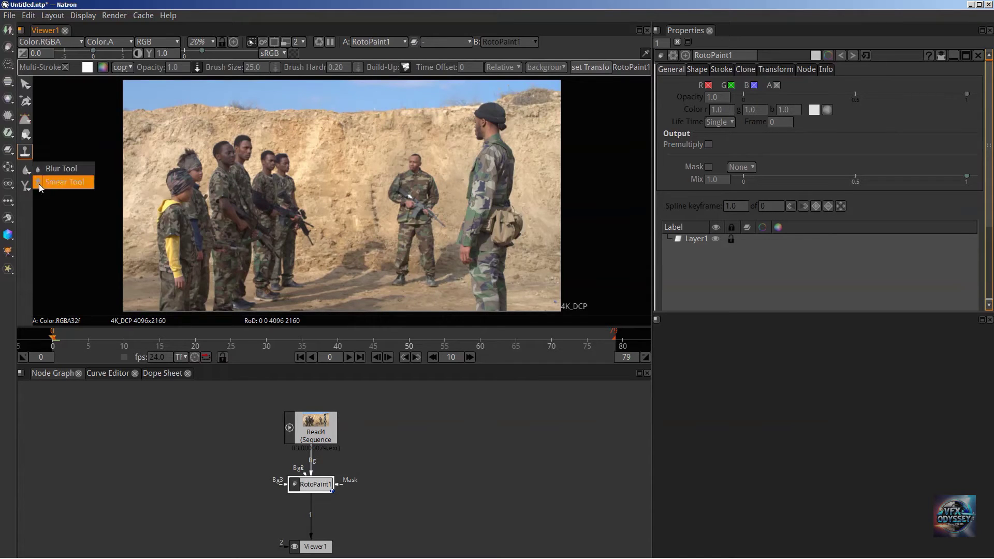
left_click(29, 188)
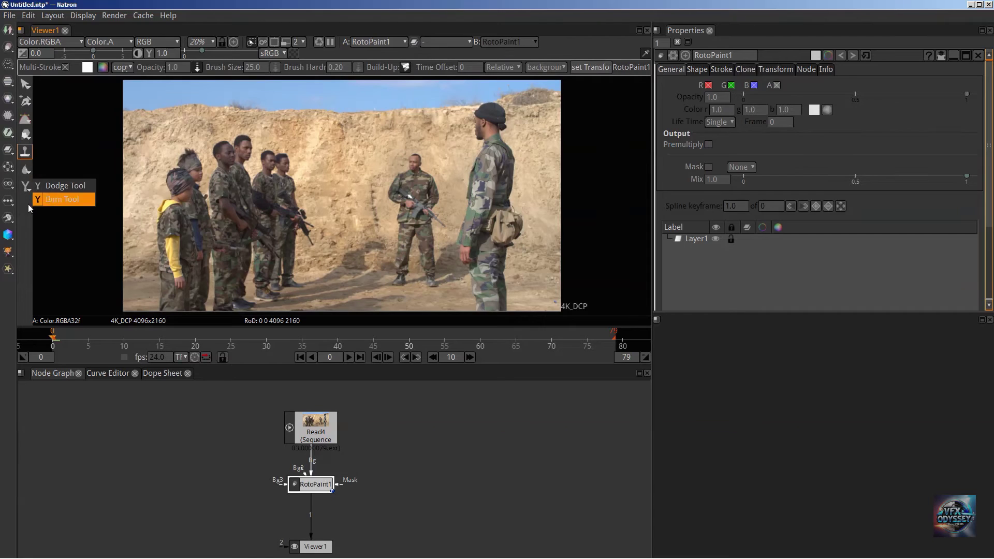
left_click(26, 206)
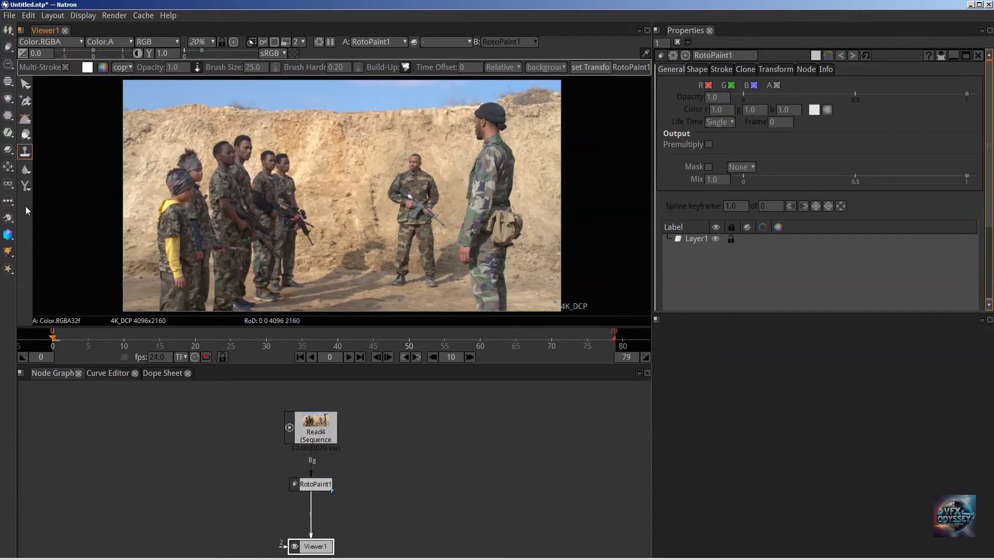
left_click(29, 152)
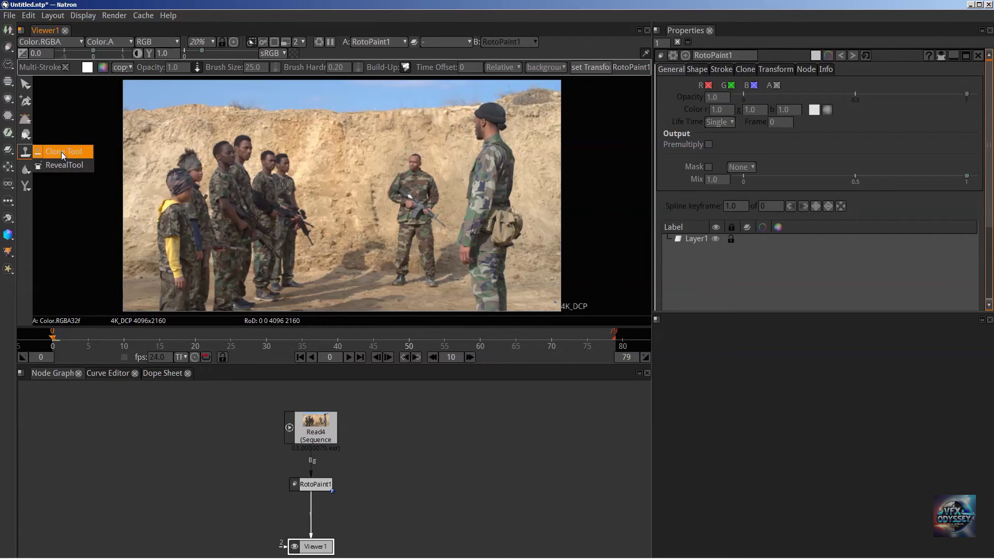
- Try the blur and dodge tools, then settle back on the clone tool
left_click(29, 174)
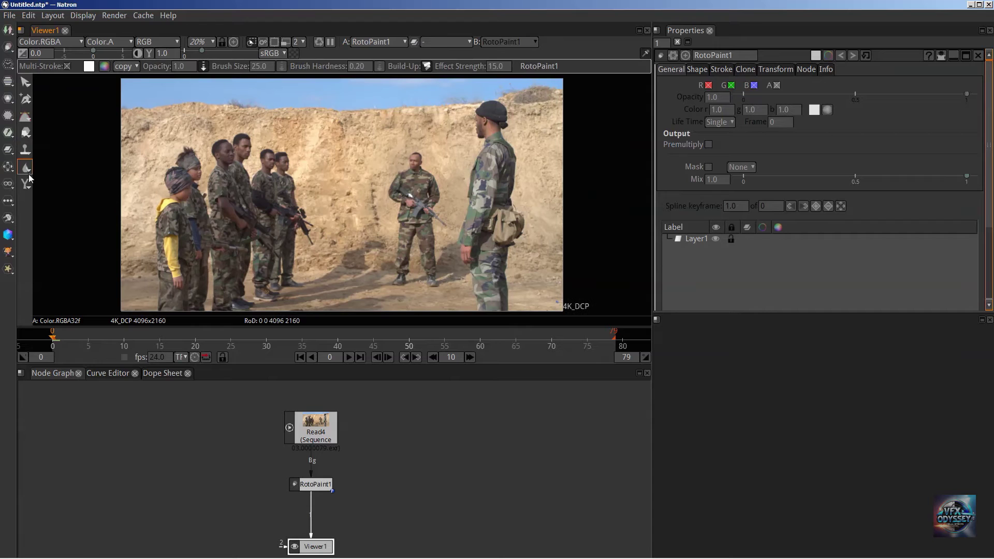
left_click(29, 175)
left_click(25, 185)
left_click(26, 155)
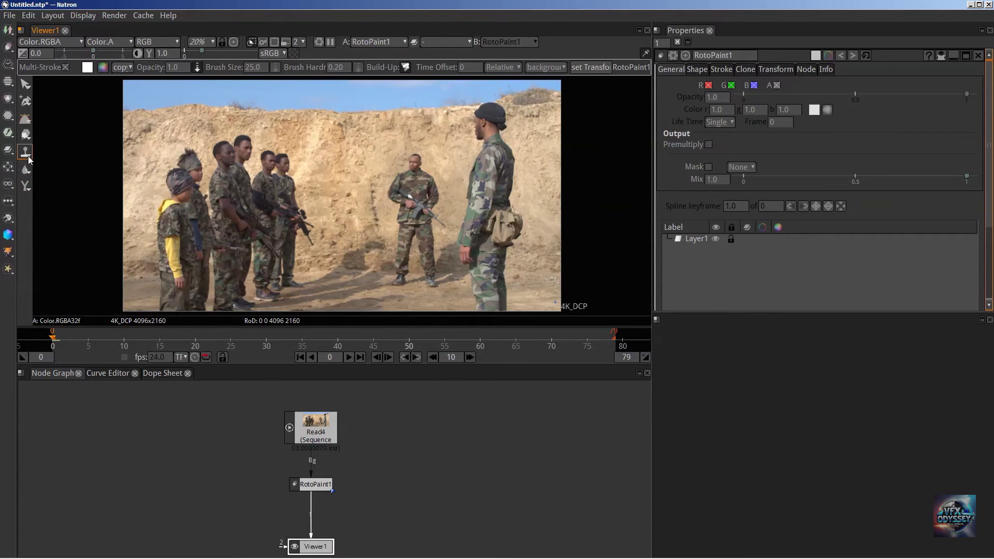
left_click(29, 157)
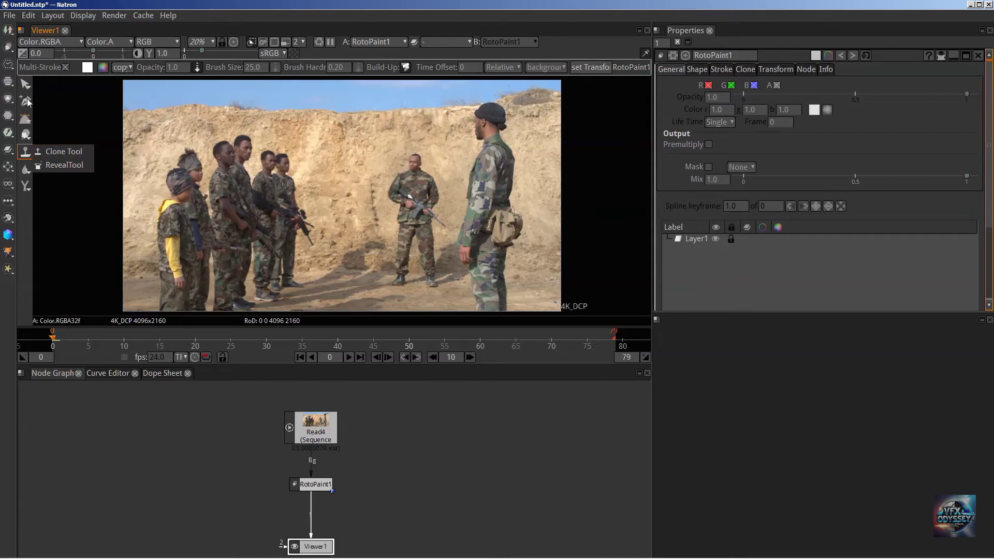
left_click(80, 5)
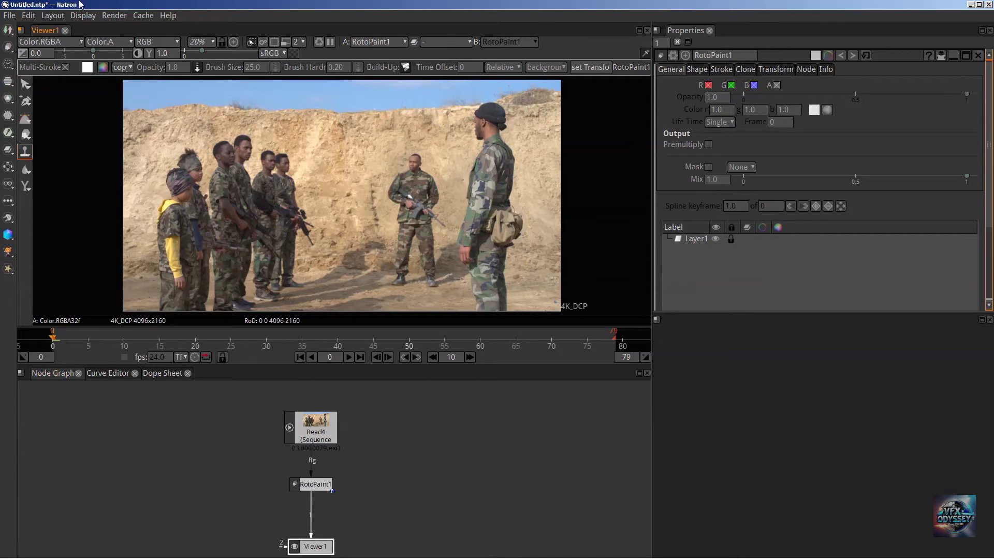
left_click(30, 153)
- Pick the Clone tool and set its brush size to 170
left_click(55, 152)
type("180")
key("Return")
type("170")
key("Return")
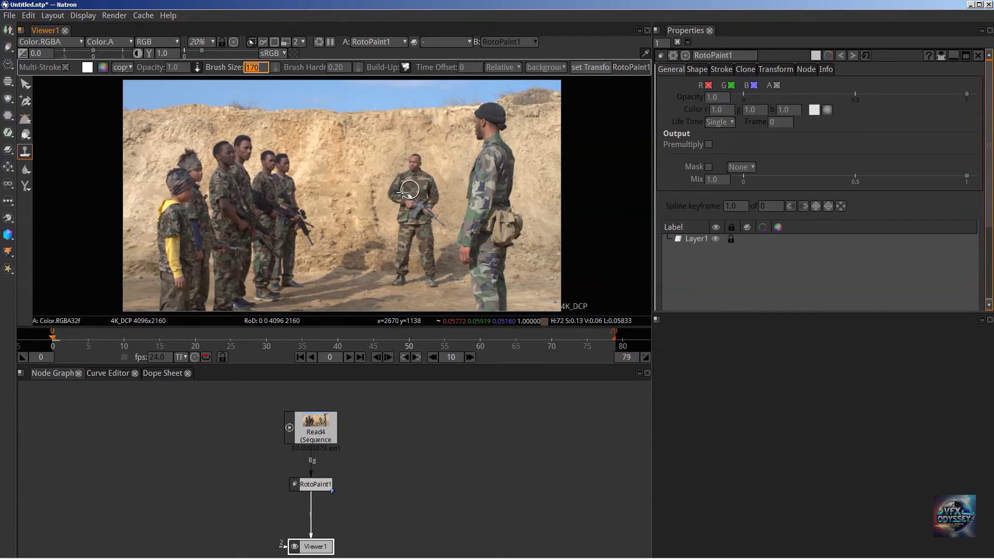
- Offset the clone source to the centre soldier's head and paint a first stroke left of him
left_click_drag(436, 214, 435, 169)
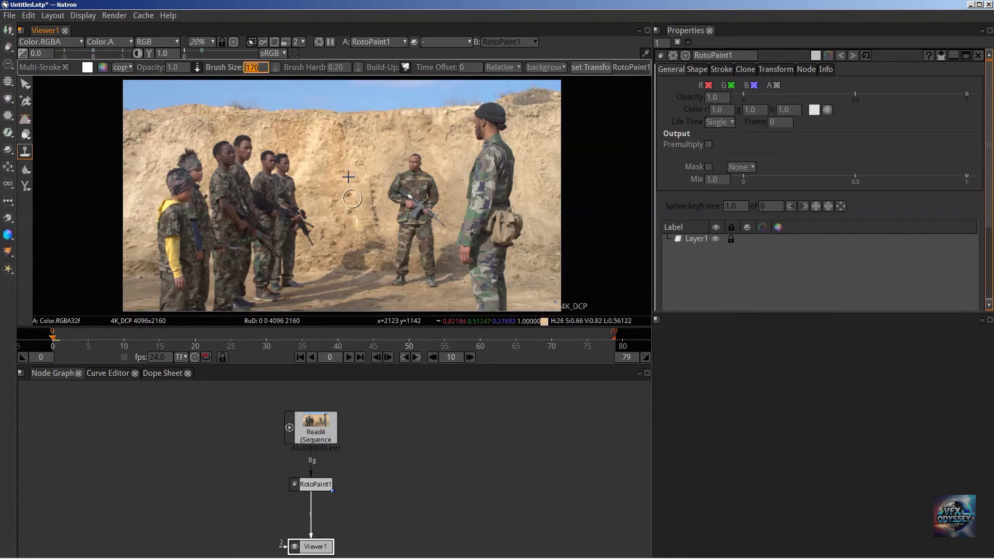
left_click_drag(353, 234, 346, 279)
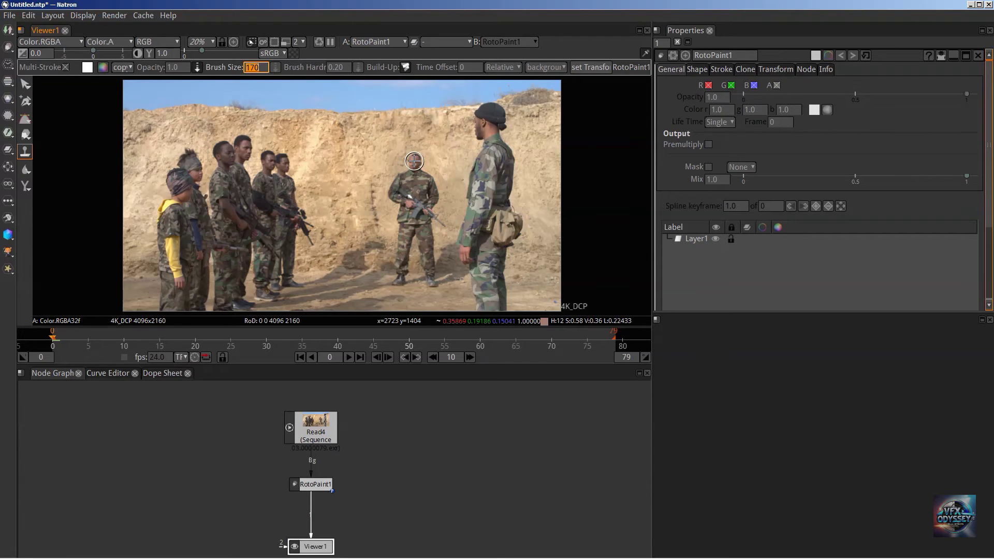
left_click_drag(414, 161, 353, 160)
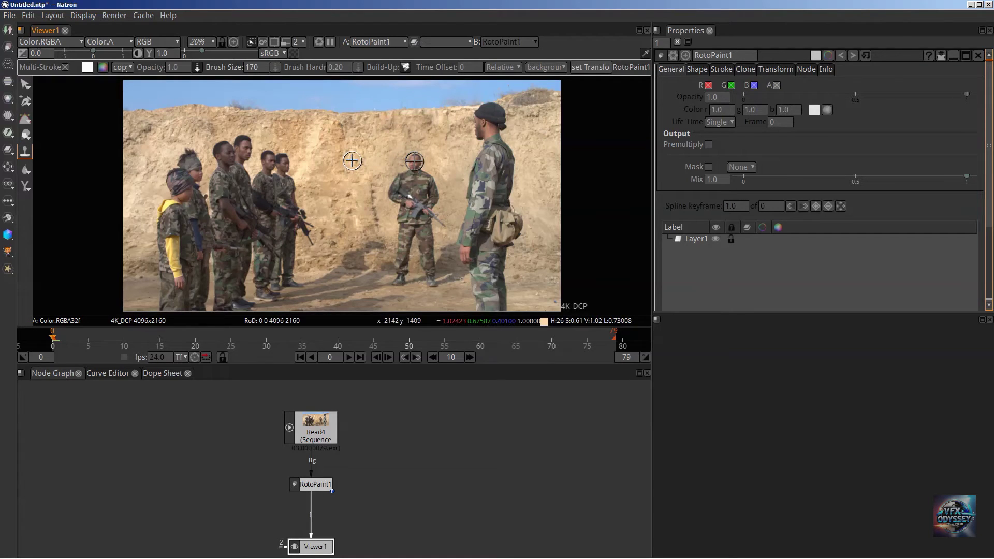
mouse_move(414, 161)
left_mouse_down()
mouse_move(409, 168)
mouse_move(428, 183)
mouse_move(417, 173)
mouse_move(406, 188)
mouse_move(429, 196)
mouse_move(441, 226)
mouse_move(397, 184)
mouse_move(414, 206)
mouse_move(405, 223)
mouse_move(425, 209)
mouse_move(433, 230)
mouse_move(433, 286)
mouse_move(421, 280)
mouse_move(424, 224)
mouse_move(419, 278)
mouse_move(412, 216)
mouse_move(407, 280)
mouse_move(412, 211)
mouse_move(399, 280)
mouse_move(409, 173)
mouse_move(410, 183)
mouse_move(420, 164)
mouse_move(416, 213)
mouse_move(429, 185)
left_mouse_up()
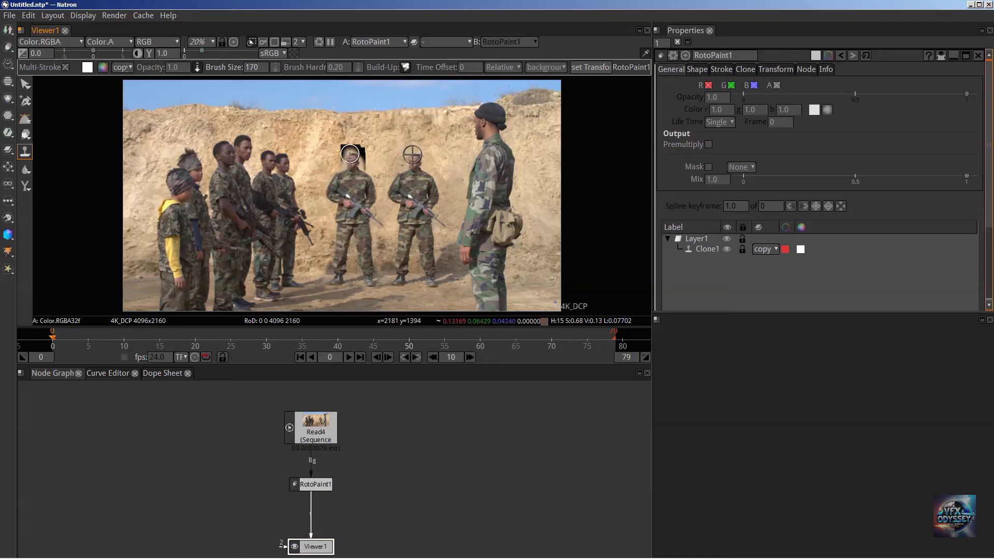
- Stamp clone dabs to build the duplicate soldier's head beside him
left_click(375, 280)
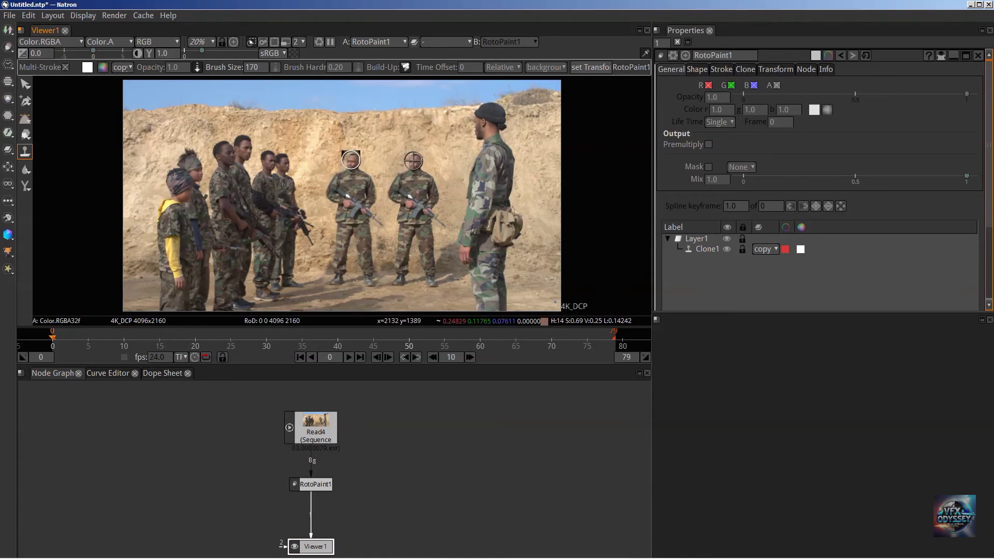
left_click(350, 158)
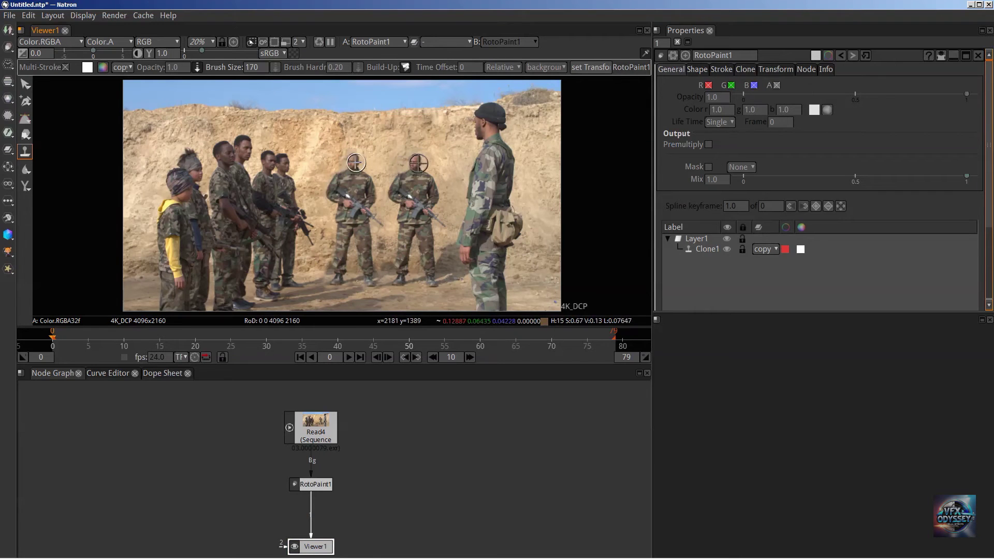
left_click(357, 161)
left_click(357, 161)
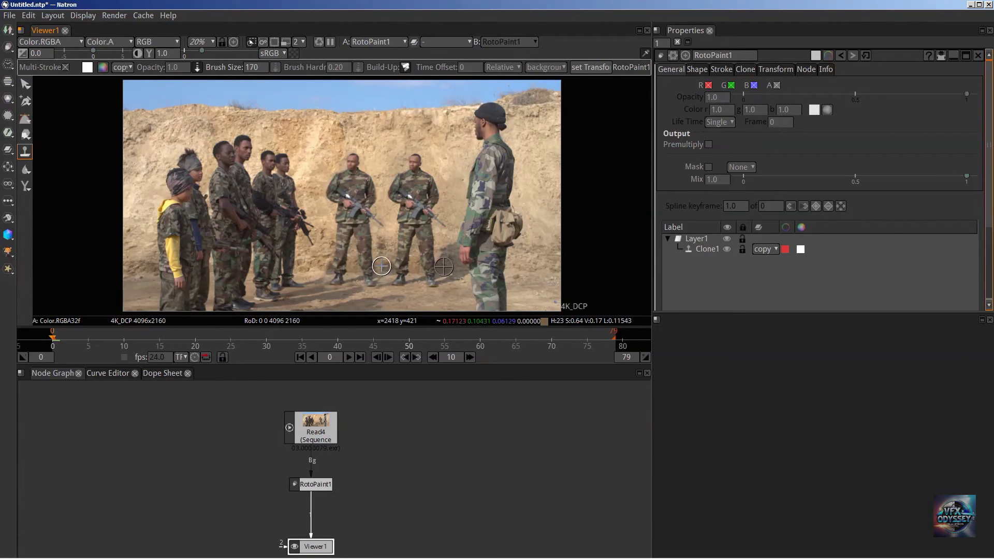
- Clone the soldier's legs onto the sand, then reset the clone offset to zero
left_click_drag(381, 266, 387, 259)
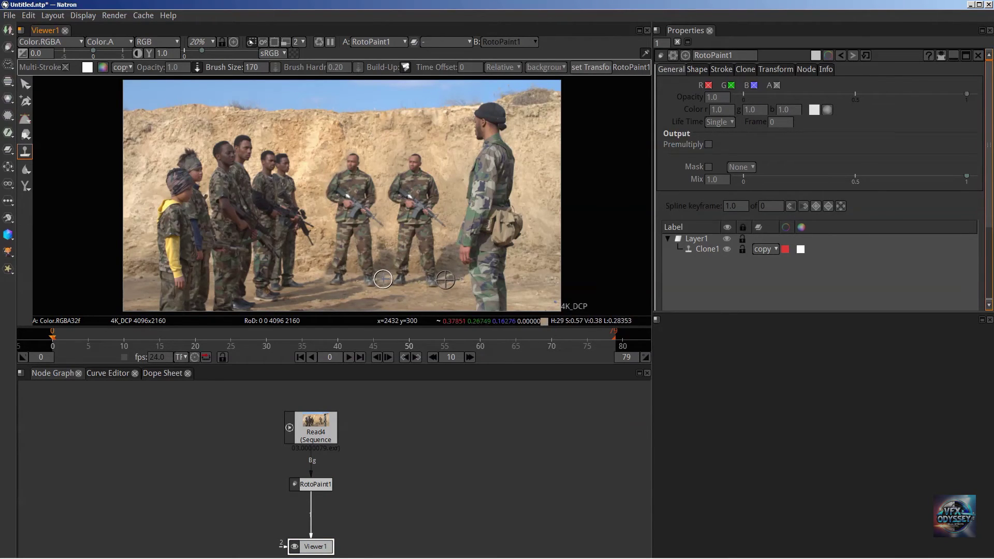
left_click(382, 277)
left_click_drag(382, 277, 393, 274)
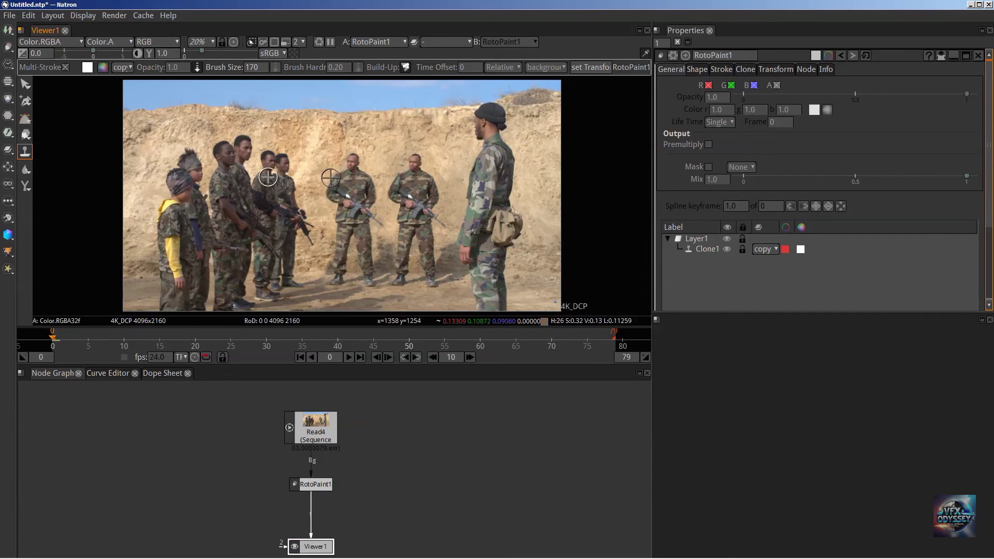
left_click_drag(276, 165, 339, 166)
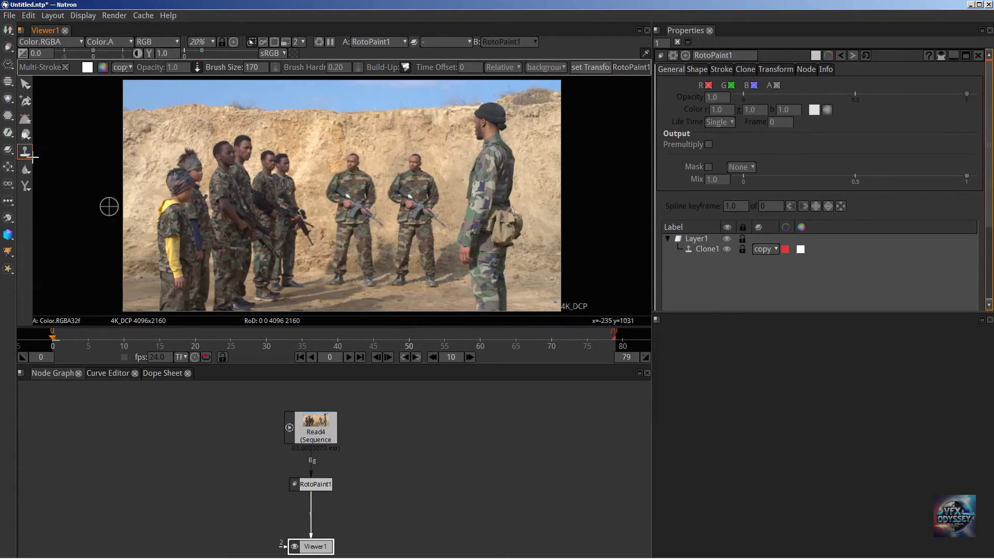
- Set the paint brush size to 25
double_click(250, 68)
type("25")
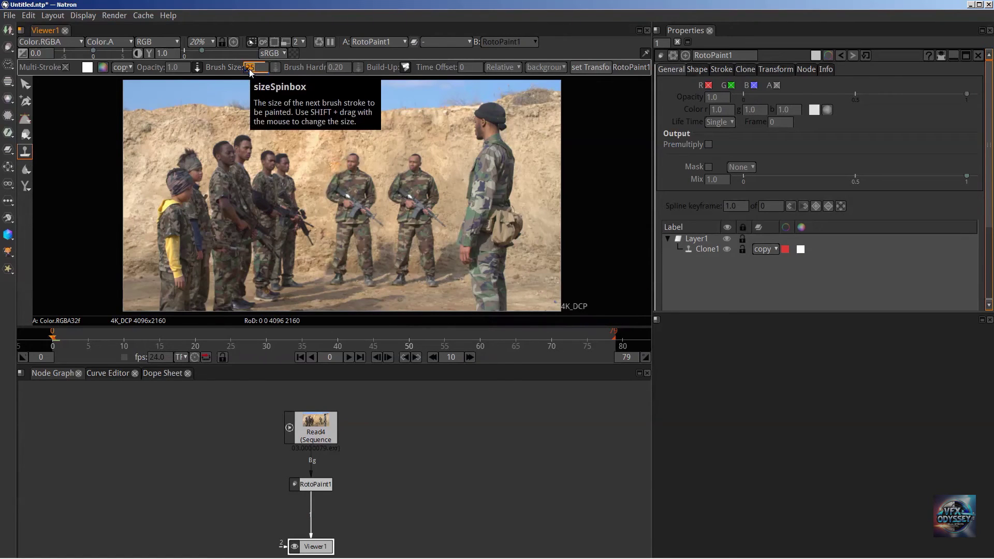
key("Return")
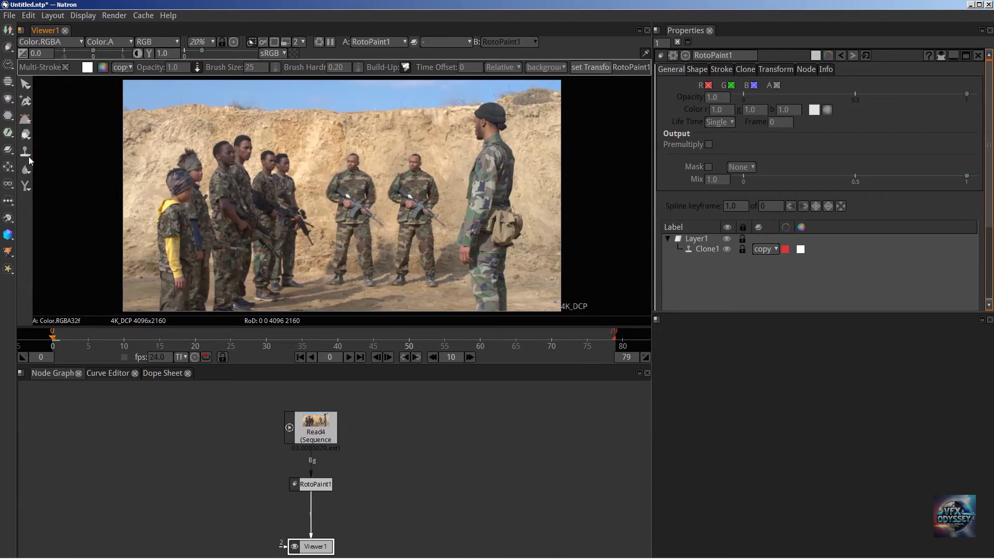
- Switch to the Reveal tool and delete the Clone1 stroke from Layer1
left_click(29, 157)
left_click(77, 165)
left_click(711, 251)
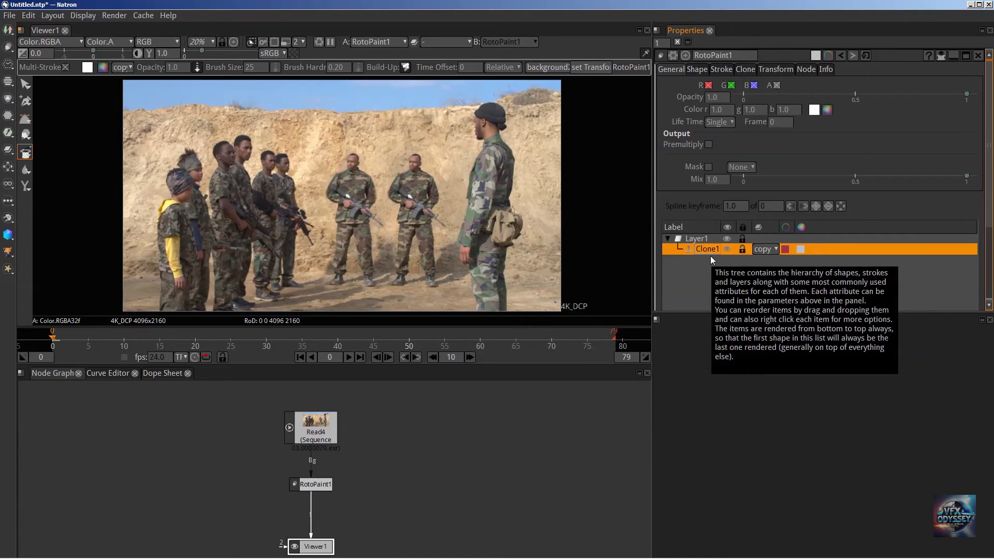
key("Delete")
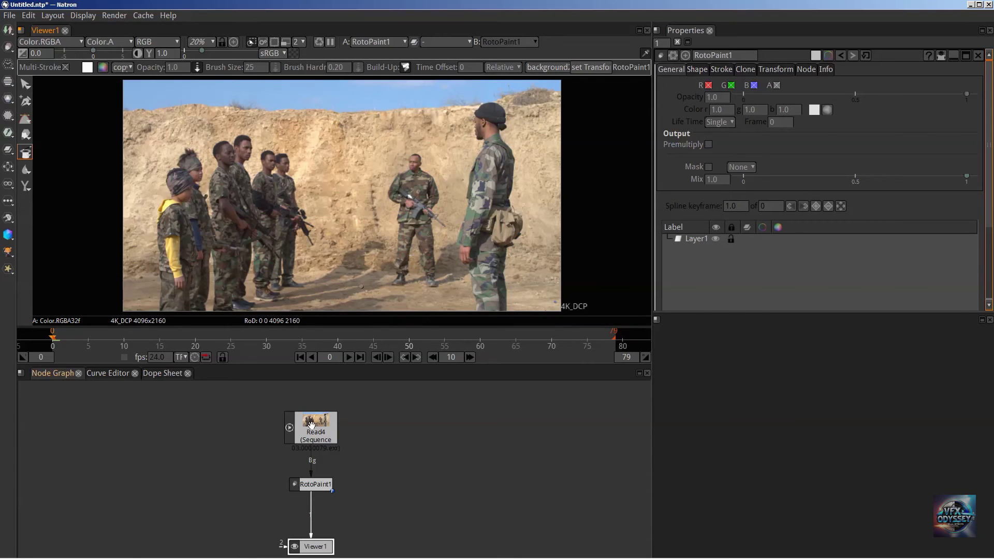
- Paste a duplicate of the Read4 node as Read4_2 beside the original
left_click(23, 85)
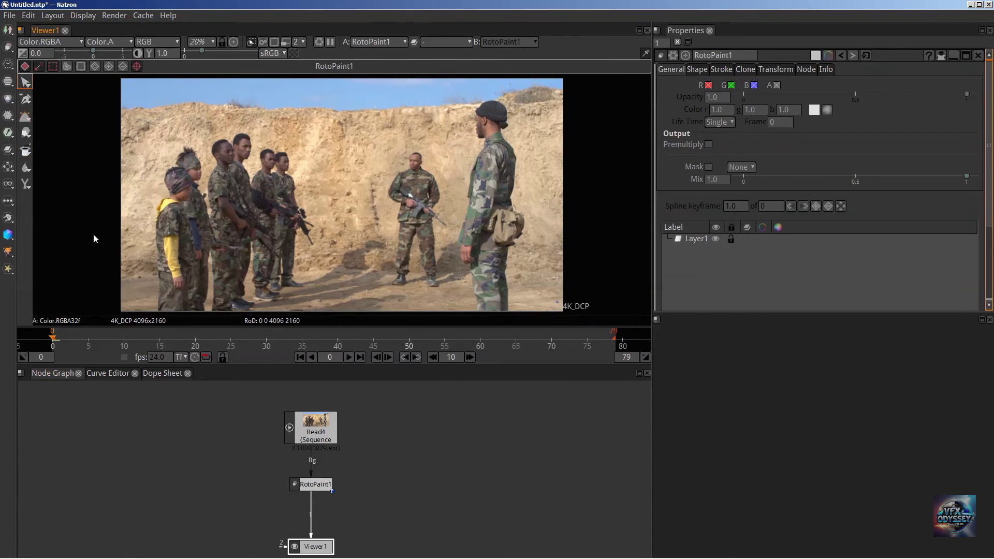
left_click(296, 431)
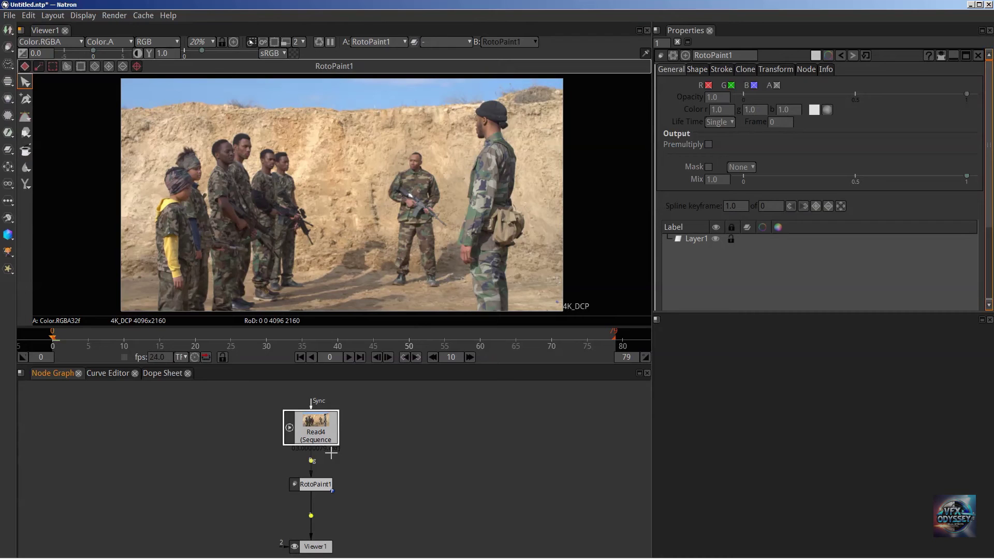
left_click(382, 422)
key("ctrl+v")
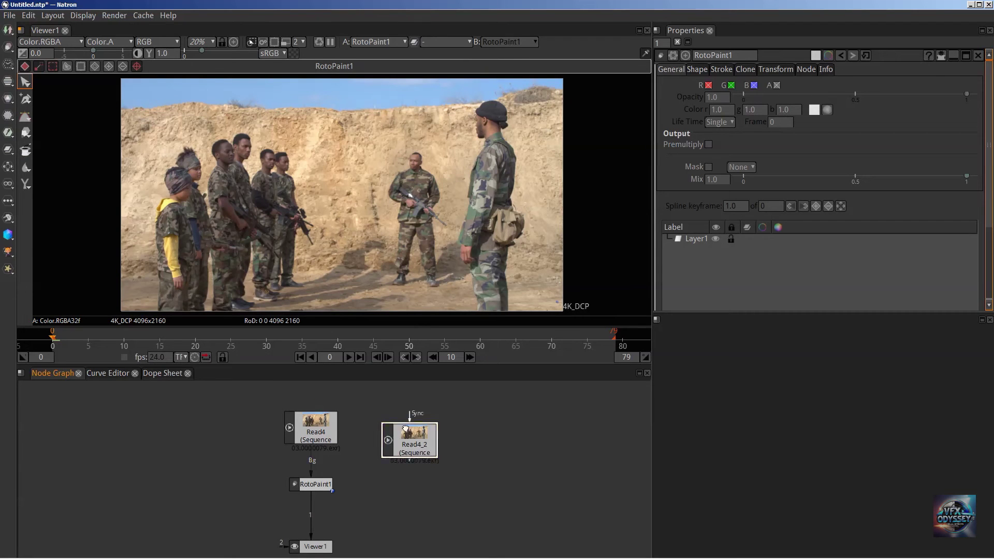
mouse_move(403, 432)
left_mouse_down()
mouse_move(403, 422)
mouse_move(415, 426)
left_mouse_up()
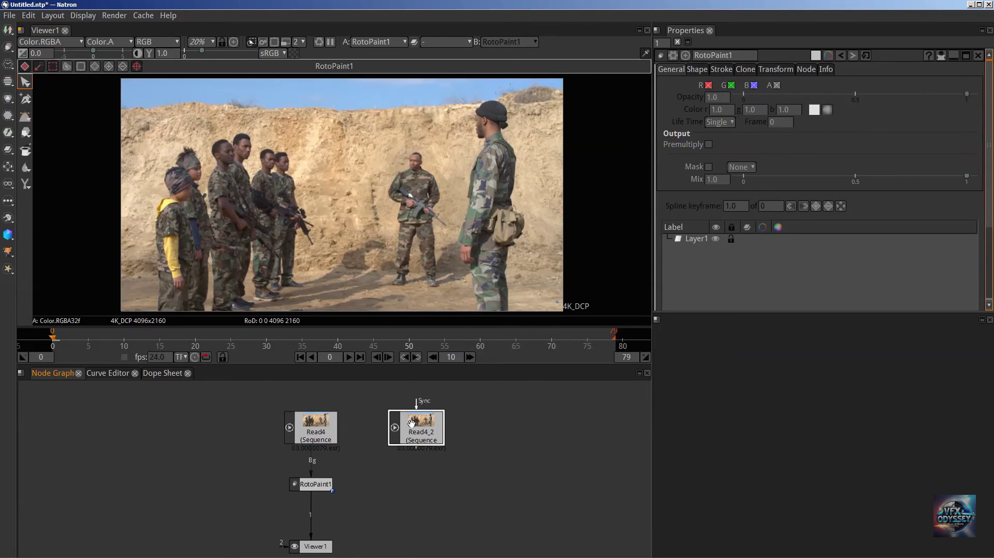
- Set Read4_2's First Frame to 79 to hold the clean plate
double_click(413, 428)
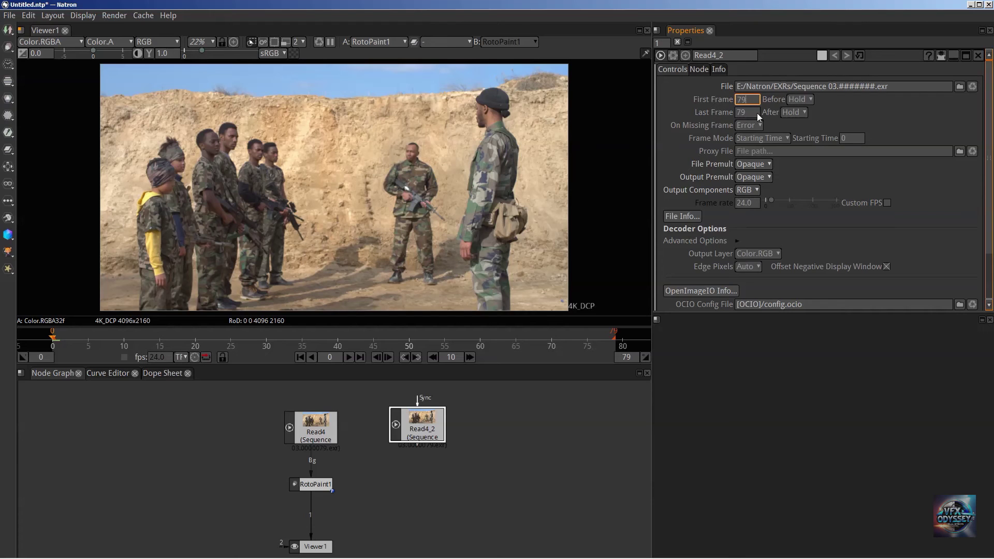
key("Return")
scroll(409, 430, "up", 10)
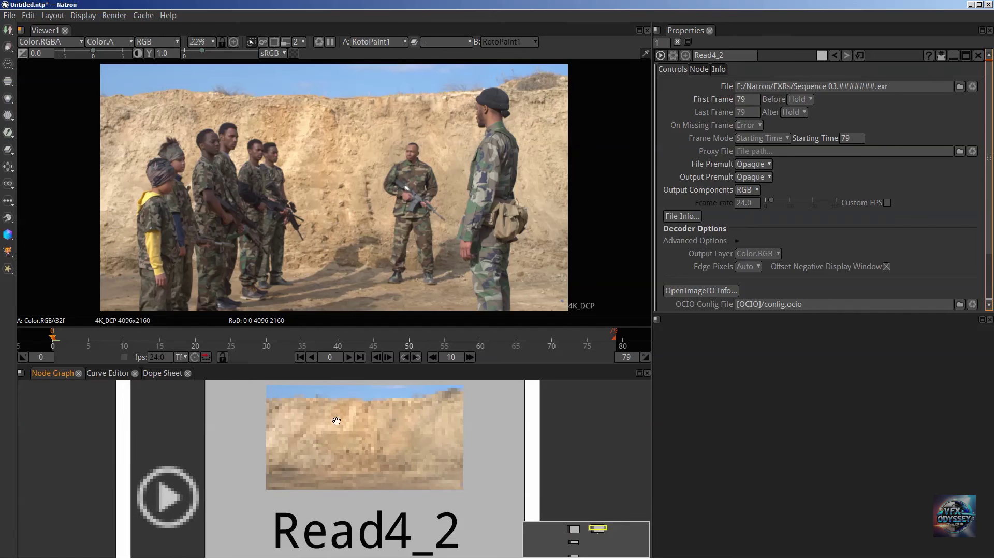
scroll(298, 459, "down", 10)
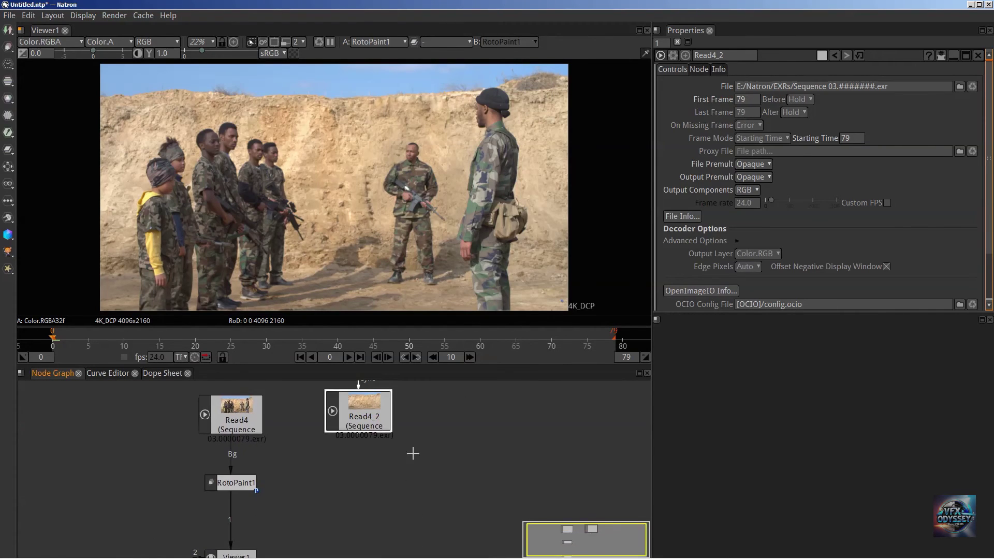
- Wire Read4_2 to viewer input 2 and compare it against the soldier footage
key("2")
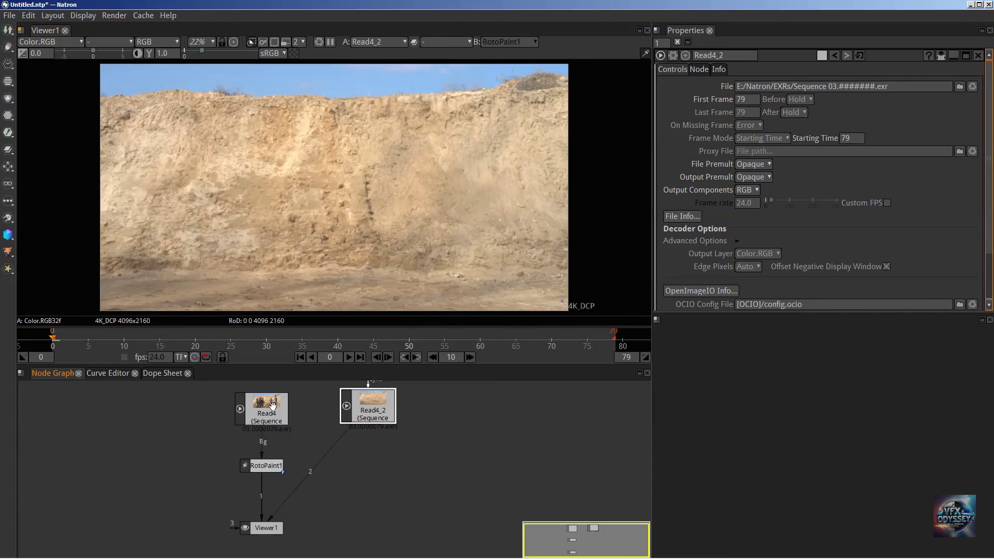
key("1")
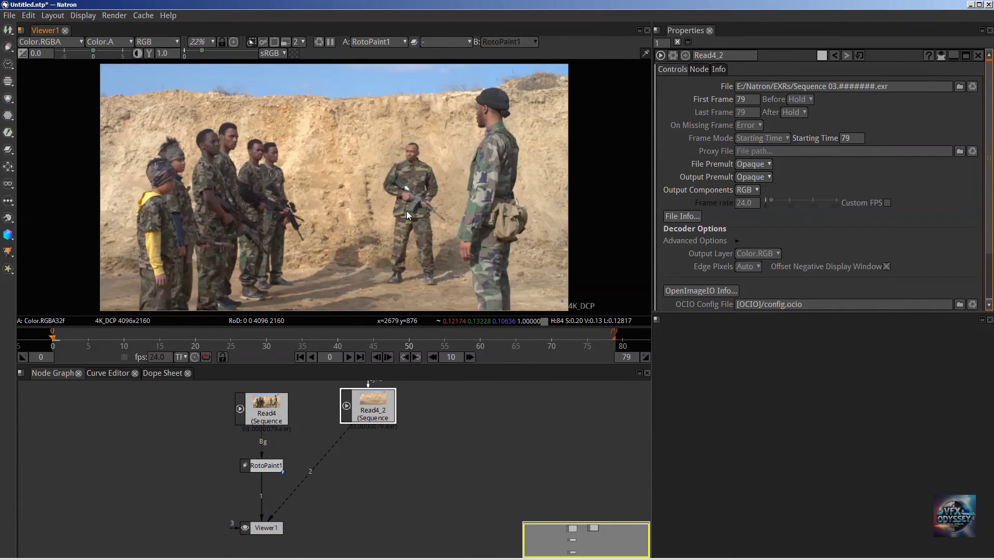
key("2")
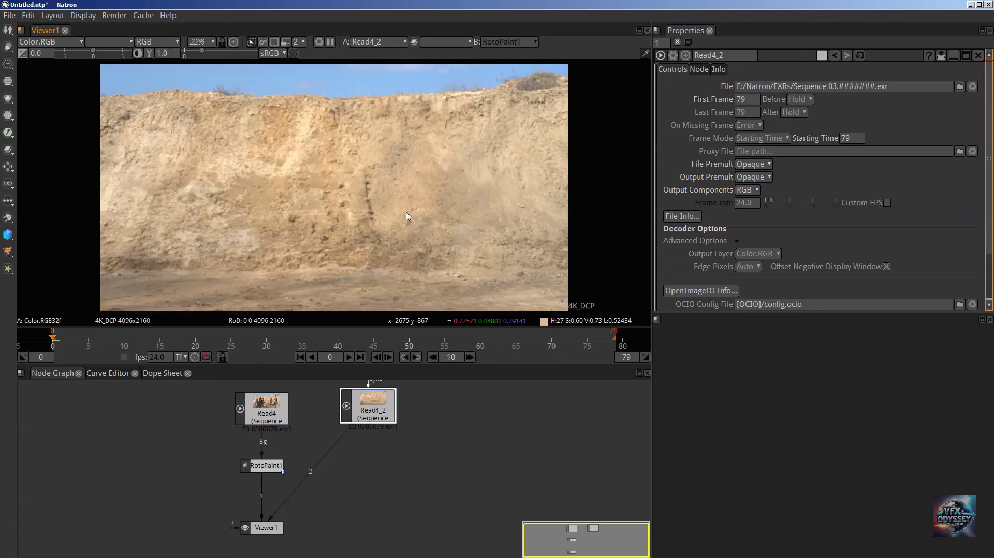
key("1")
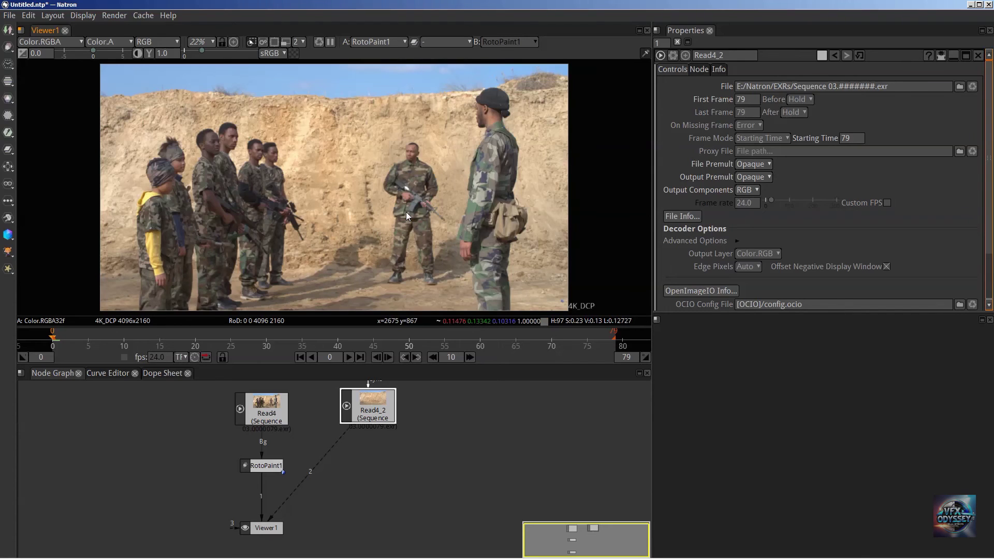
- Connect Read4_2 to RotoPaint1's Bg2 input and unlink it from the viewer
mouse_move(378, 408)
left_mouse_down()
mouse_move(407, 439)
mouse_move(373, 421)
left_mouse_up()
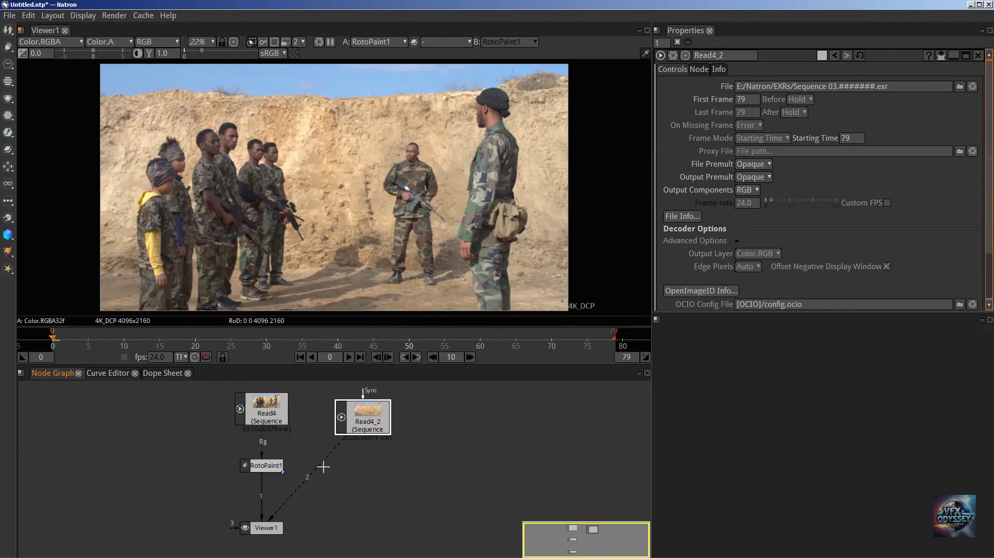
left_click(277, 466)
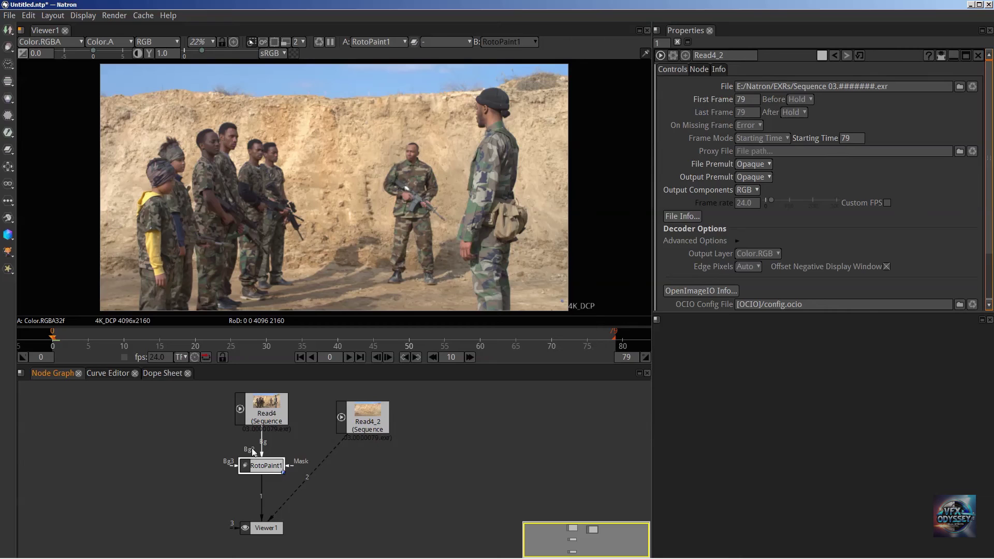
left_click_drag(287, 452, 360, 436)
left_click_drag(290, 498, 536, 482)
- Tidy the positions of the Read4_2, RotoPaint1 and Read4 nodes
left_click_drag(363, 429, 355, 422)
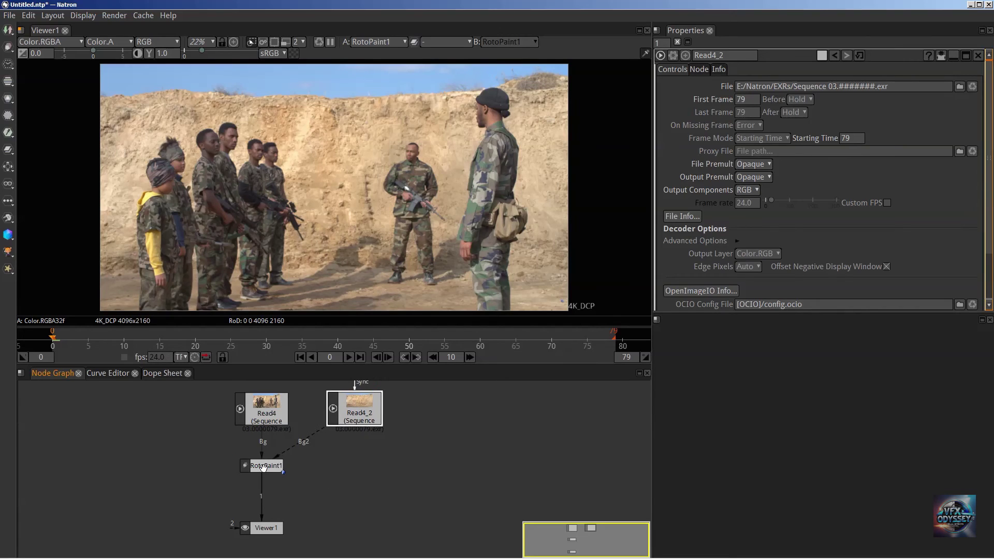
left_click_drag(263, 467, 264, 478)
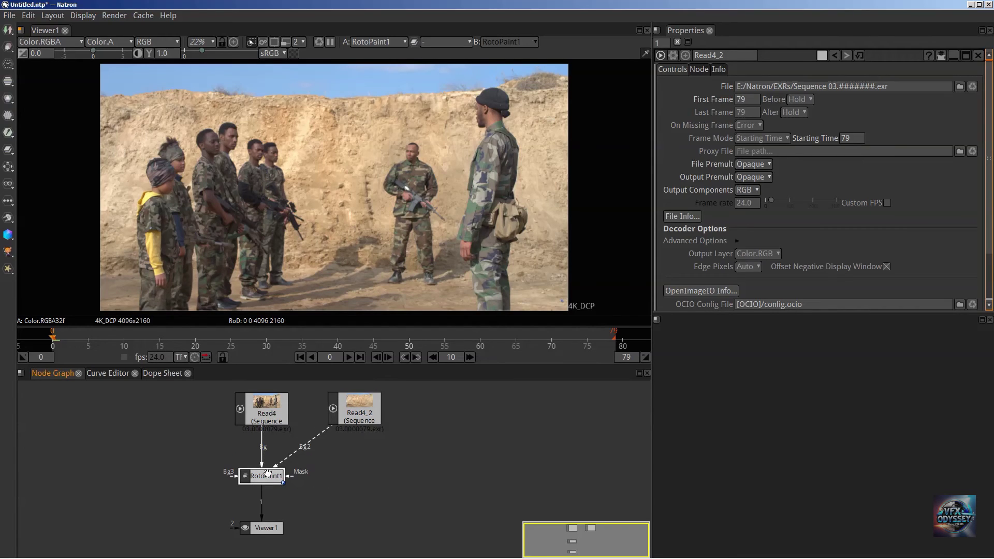
mouse_move(338, 408)
left_mouse_down()
mouse_move(333, 376)
mouse_move(262, 384)
mouse_move(368, 409)
mouse_move(341, 413)
left_mouse_up()
left_click_drag(274, 421, 273, 428)
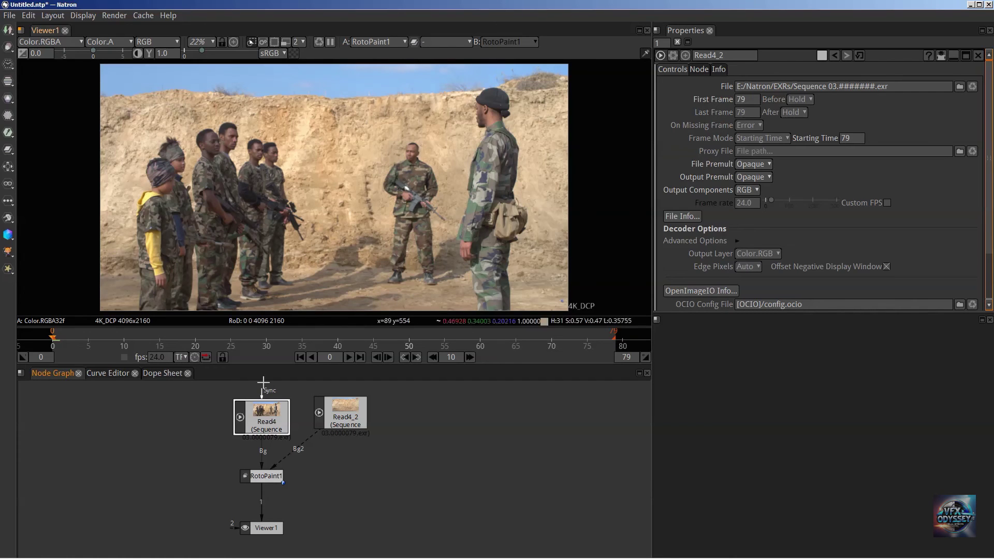
- Open RotoPaint1's settings and select the Reveal tool
double_click(266, 476)
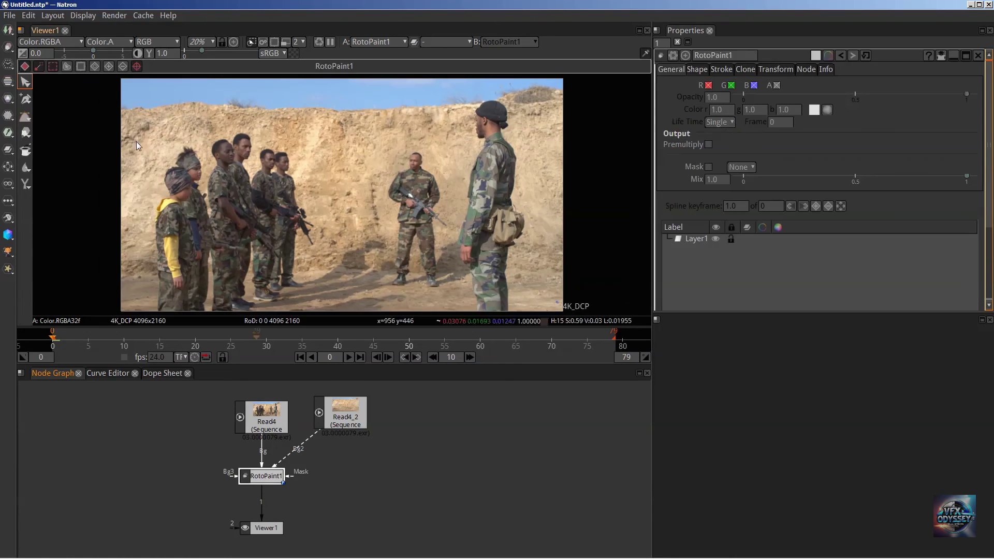
left_click(30, 157)
left_click(54, 166)
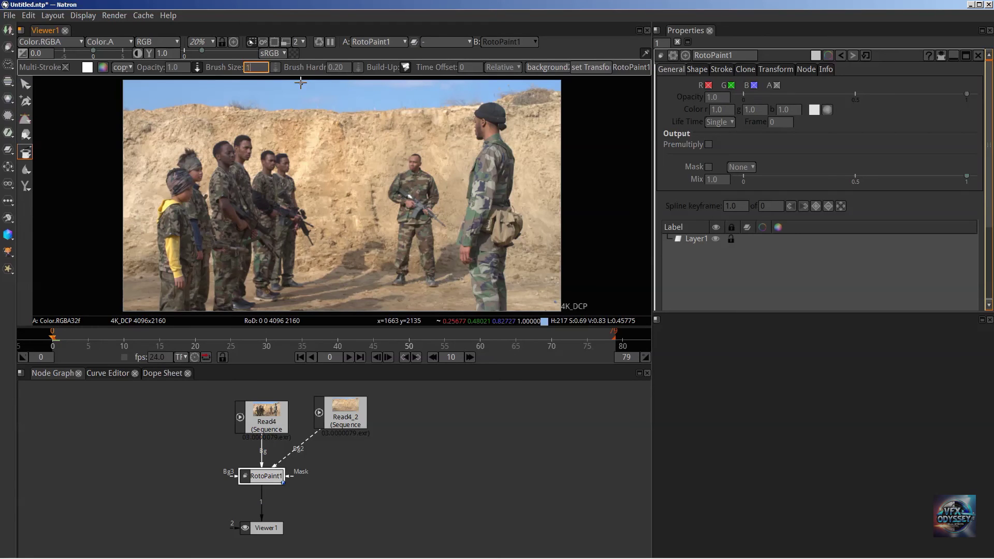
- Set the brush size to 150 and reveal the clean cliff over the middle soldier
type("0")
key("Return")
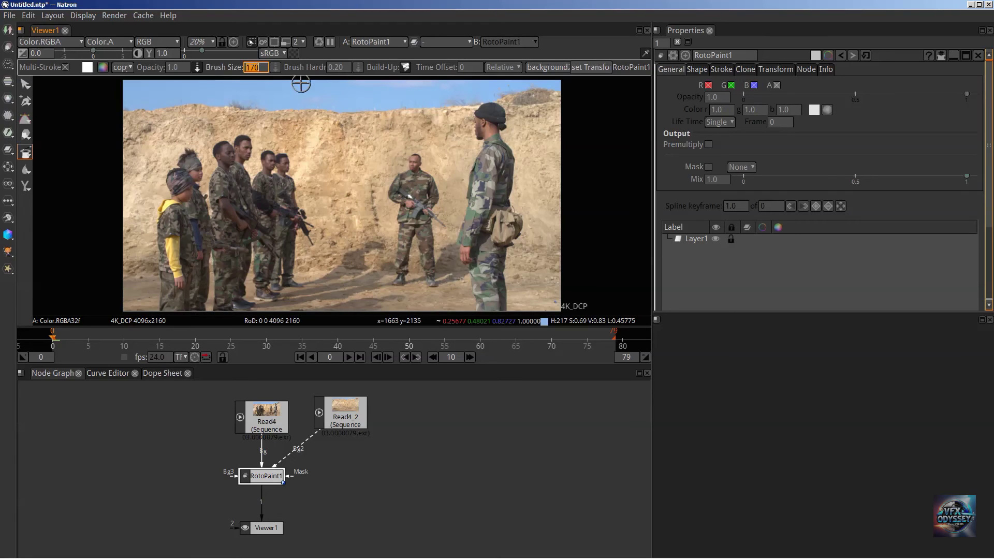
left_click(264, 70)
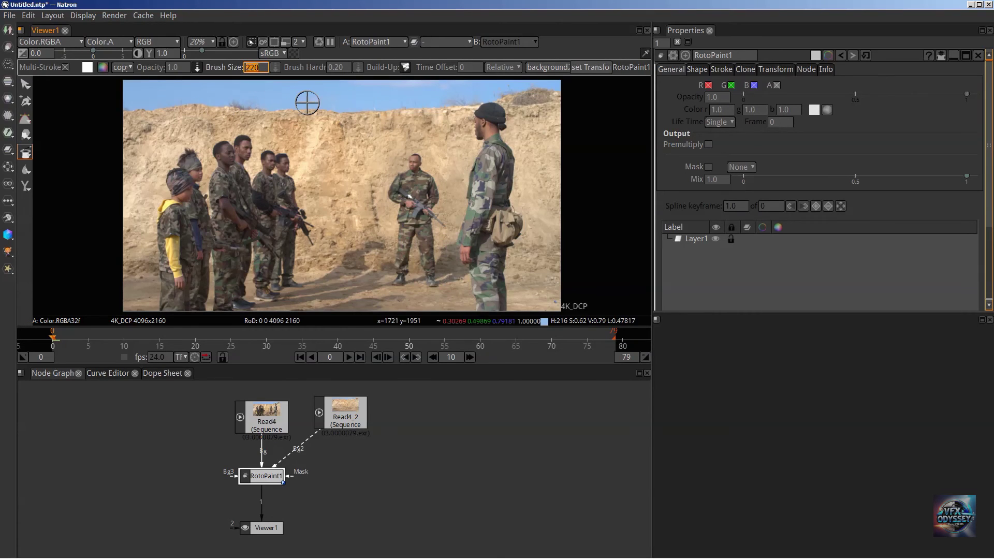
key("Return")
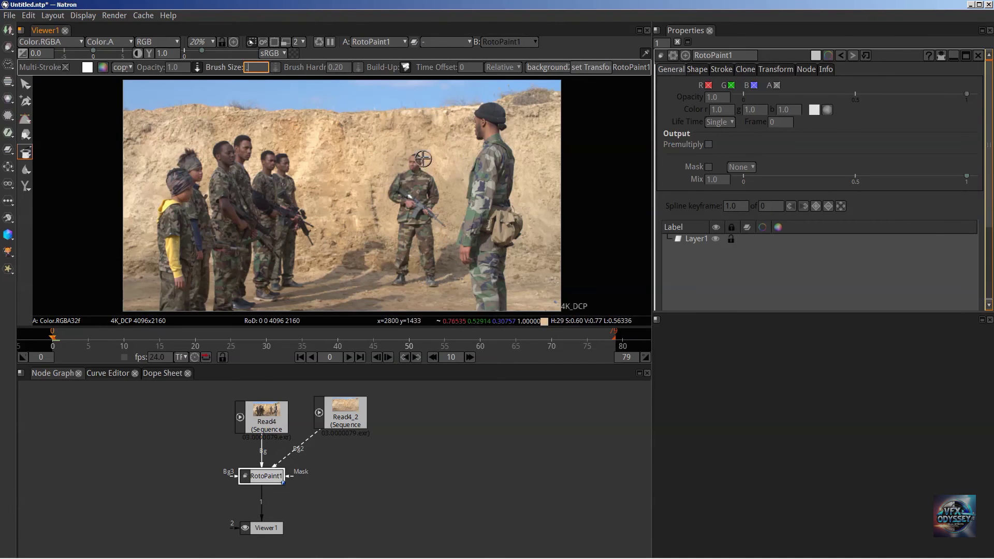
mouse_move(397, 175)
left_mouse_down()
mouse_move(419, 159)
mouse_move(404, 178)
mouse_move(415, 172)
mouse_move(434, 197)
mouse_move(424, 171)
mouse_move(422, 241)
mouse_move(423, 215)
mouse_move(440, 227)
mouse_move(427, 218)
mouse_move(432, 284)
mouse_move(415, 273)
mouse_move(398, 281)
mouse_move(410, 219)
mouse_move(404, 249)
mouse_move(408, 201)
mouse_move(406, 211)
mouse_move(394, 186)
mouse_move(419, 203)
mouse_move(416, 184)
mouse_move(422, 204)
mouse_move(395, 218)
mouse_move(396, 185)
mouse_move(414, 199)
mouse_move(424, 174)
mouse_move(435, 200)
mouse_move(434, 274)
mouse_move(449, 243)
mouse_move(459, 274)
mouse_move(429, 274)
mouse_move(425, 233)
mouse_move(444, 275)
mouse_move(454, 267)
mouse_move(413, 242)
mouse_move(435, 234)
mouse_move(414, 278)
mouse_move(430, 228)
mouse_move(400, 235)
mouse_move(405, 220)
mouse_move(401, 269)
mouse_move(369, 187)
mouse_move(399, 178)
mouse_move(381, 216)
mouse_move(388, 187)
mouse_move(409, 197)
mouse_move(378, 233)
mouse_move(411, 207)
mouse_move(427, 279)
mouse_move(429, 272)
mouse_move(409, 290)
mouse_move(378, 284)
left_mouse_up()
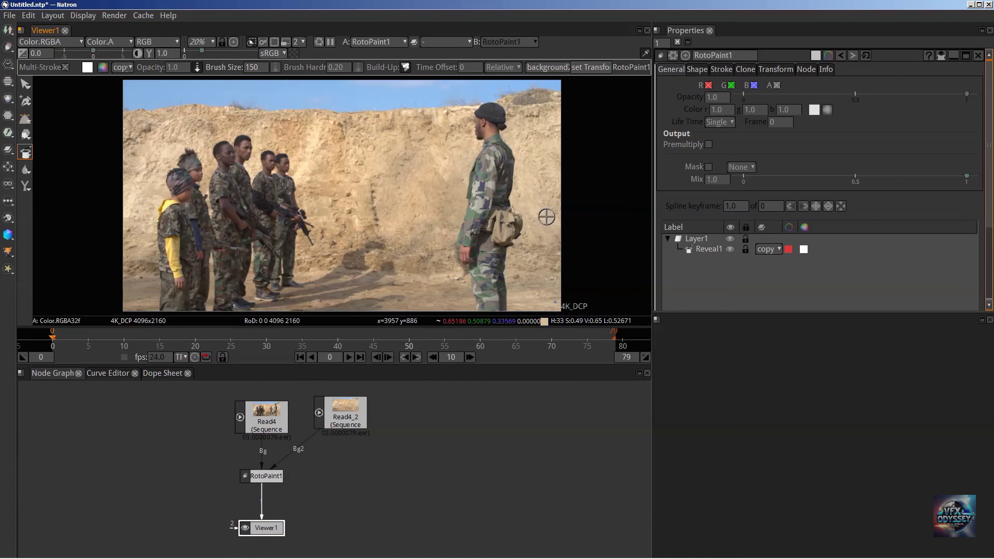
left_click_drag(349, 412, 381, 425)
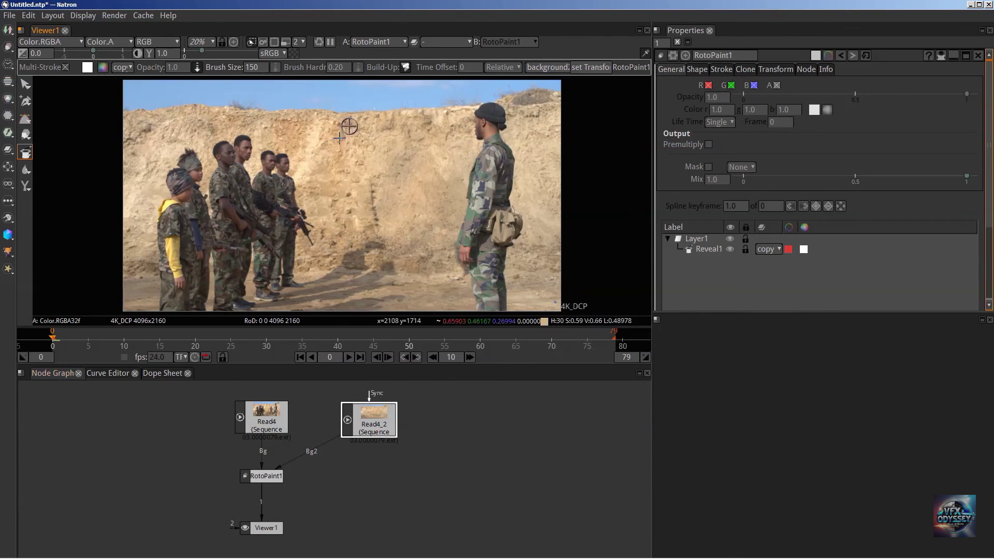
- Delete the Reveal1 stroke to restore the middle soldier
left_click(30, 159)
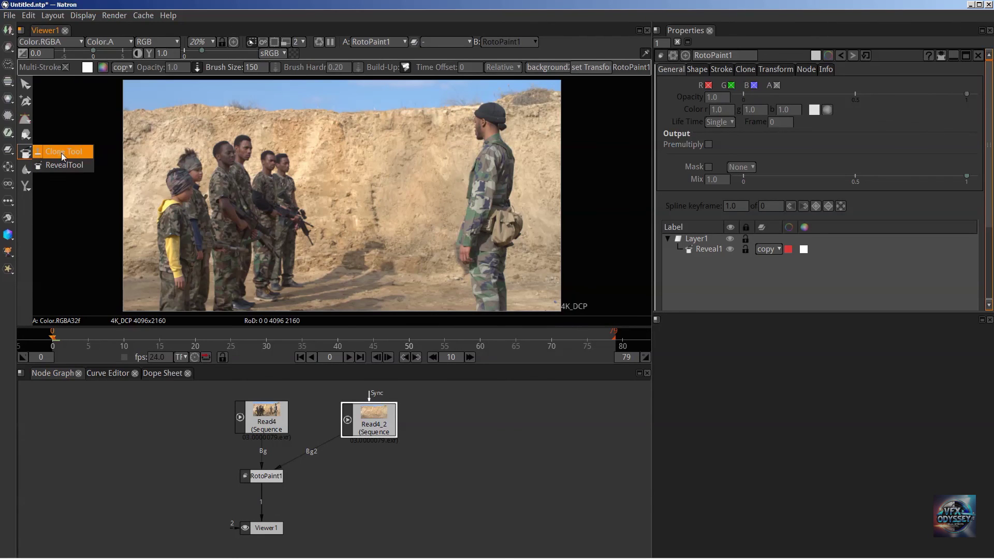
left_click(786, 337)
left_click(740, 254)
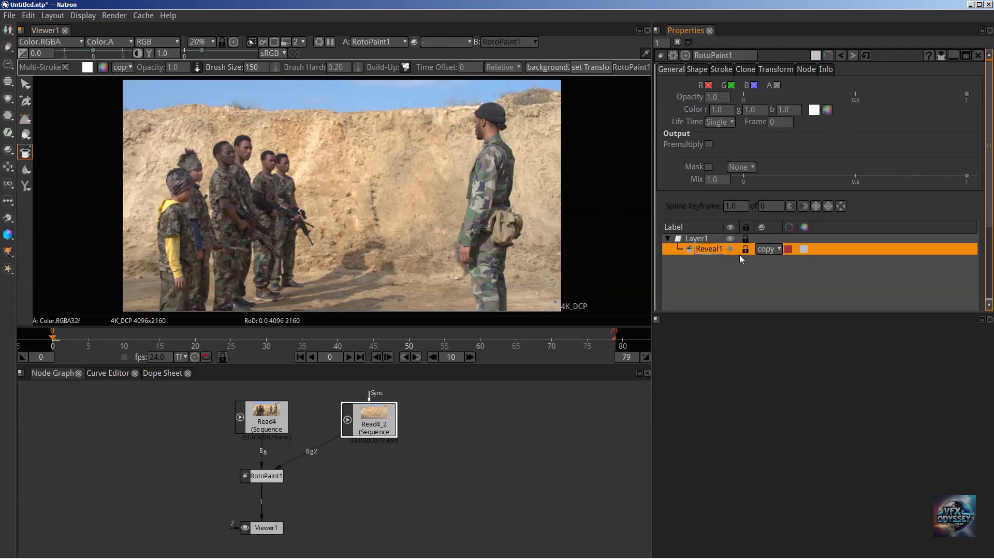
key("Delete")
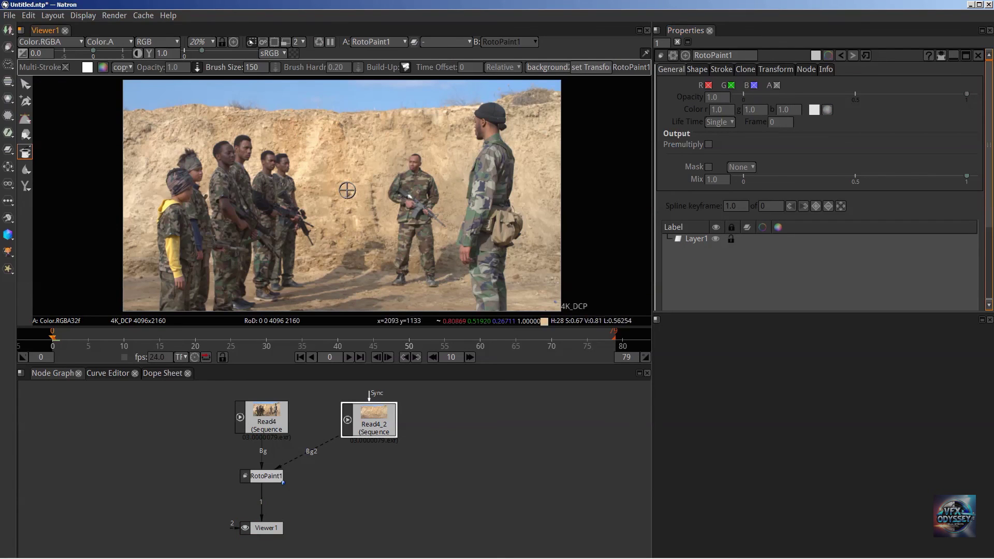
- Set the brush size to 200 and paint a test reveal stroke over the soldiers' heads
double_click(254, 67)
type("25")
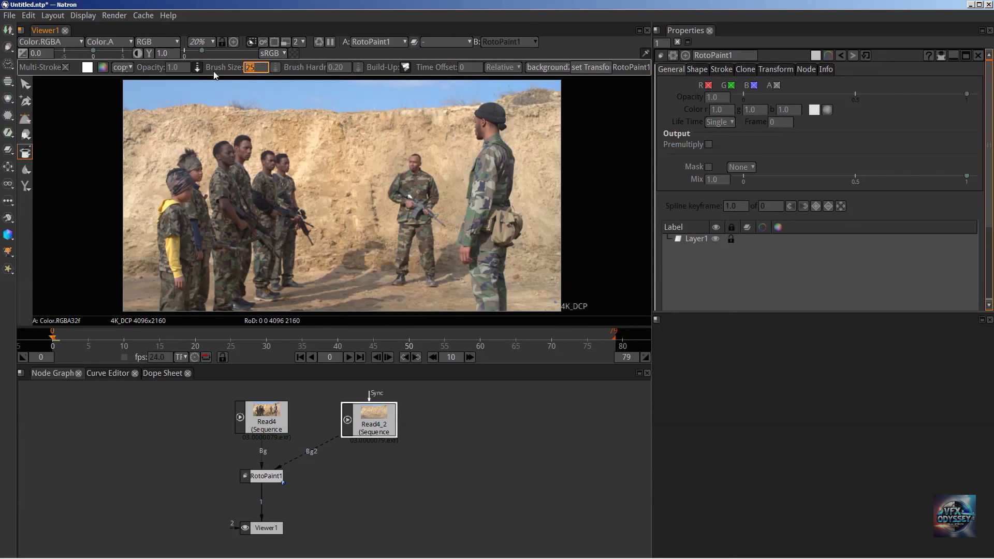
type("200")
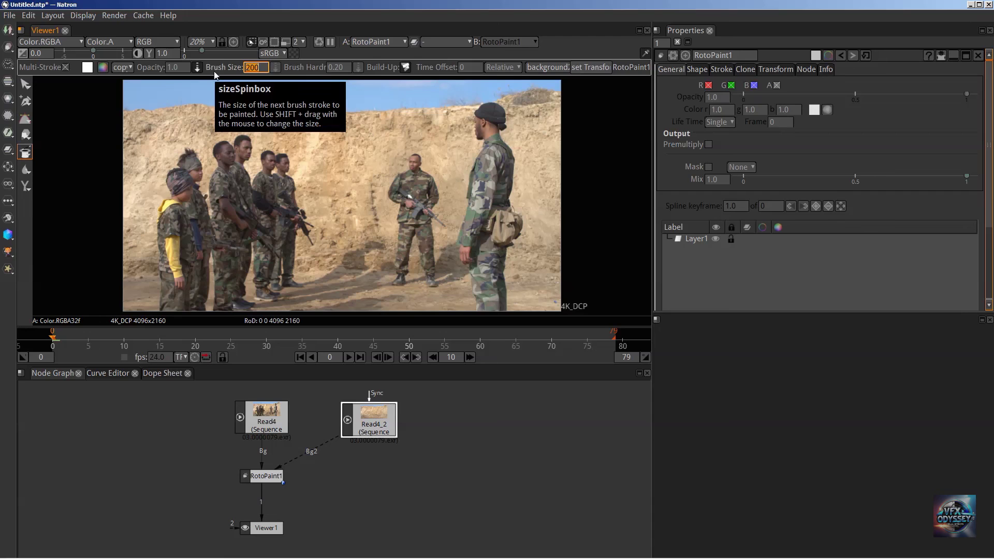
left_click(29, 172)
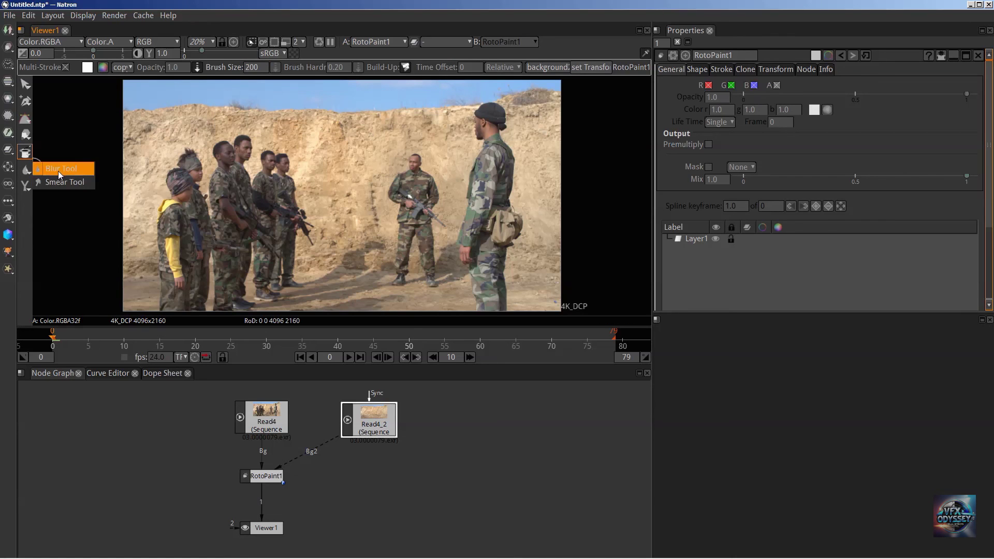
left_click(128, 94)
mouse_move(230, 180)
left_mouse_down()
mouse_move(249, 125)
mouse_move(150, 178)
mouse_move(280, 109)
left_mouse_up()
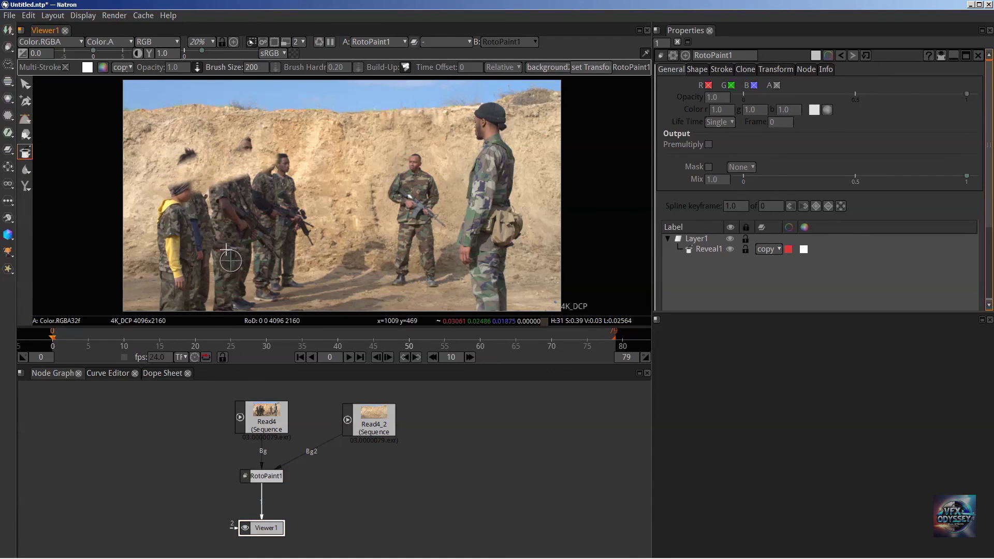
- Discard the test Reveal1 stroke so Layer1 is empty
left_click(29, 154)
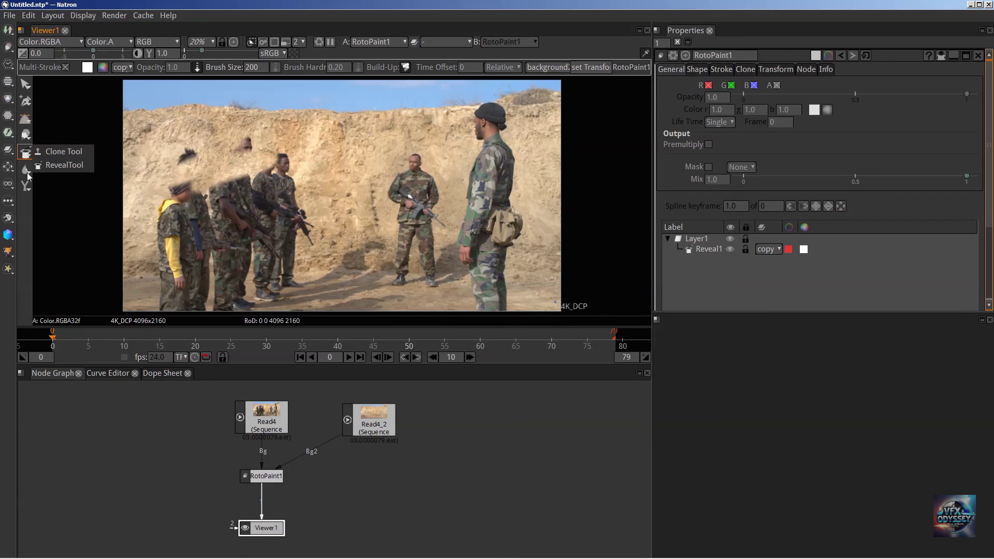
left_click(717, 250)
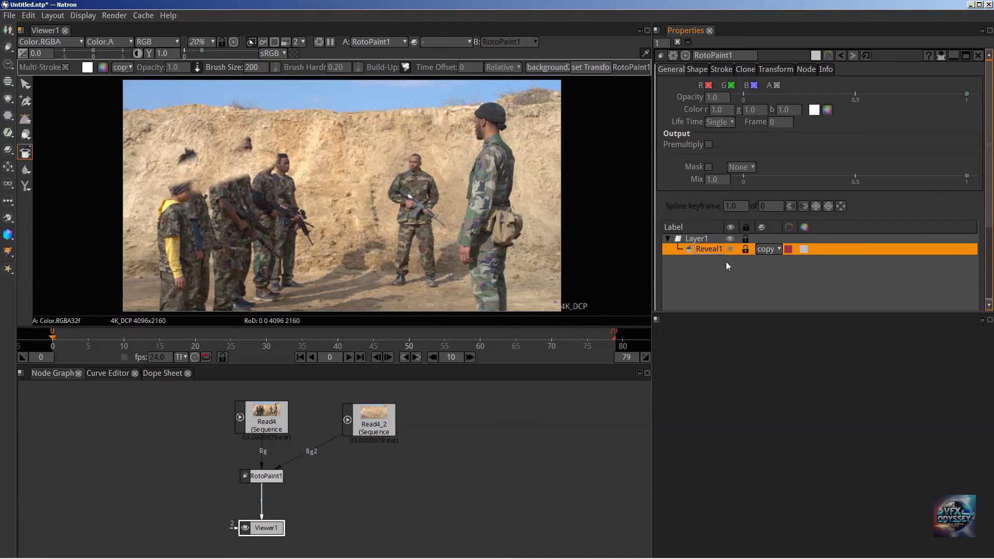
key("Delete")
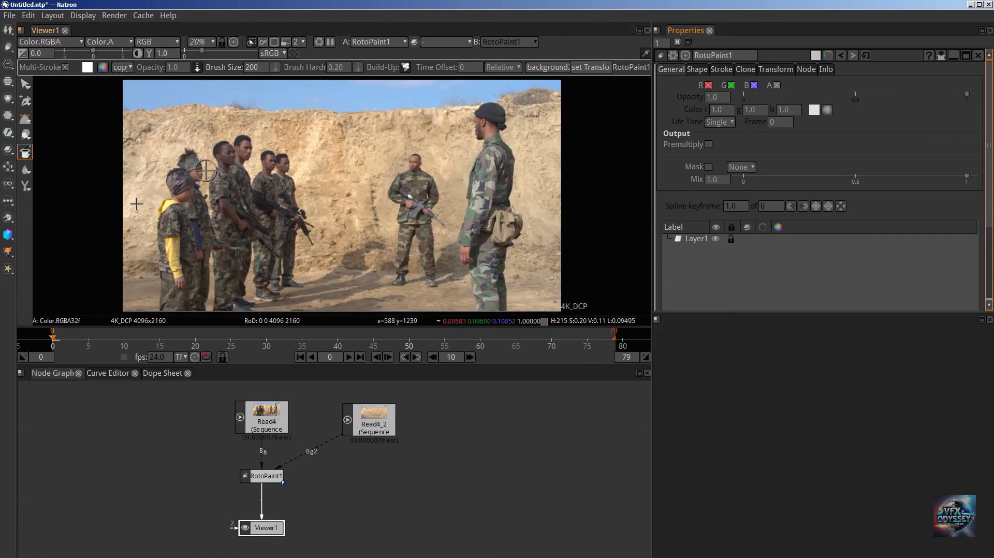
- Paint Blur tool strokes across the left group of soldiers' heads, including the child's
left_click(28, 174)
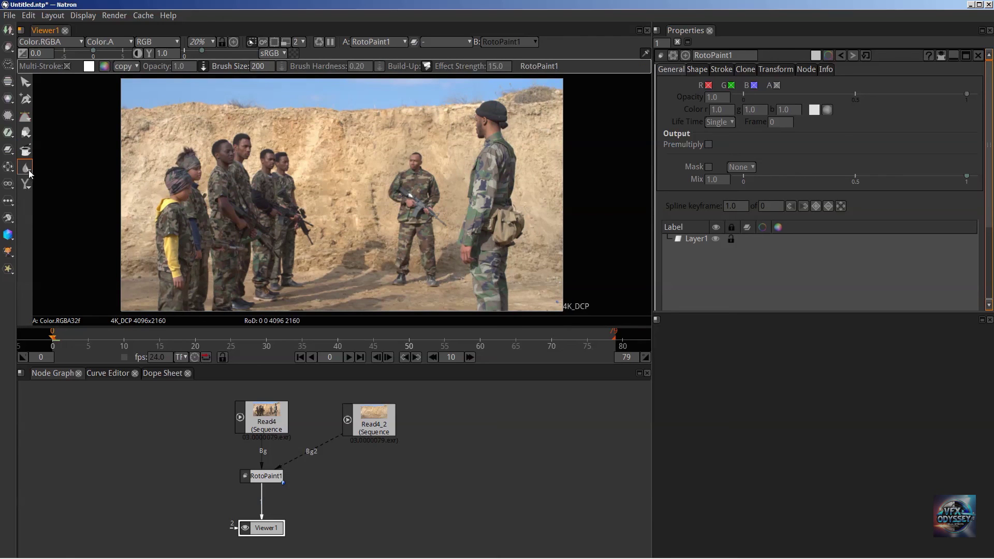
left_click_drag(251, 144, 155, 176)
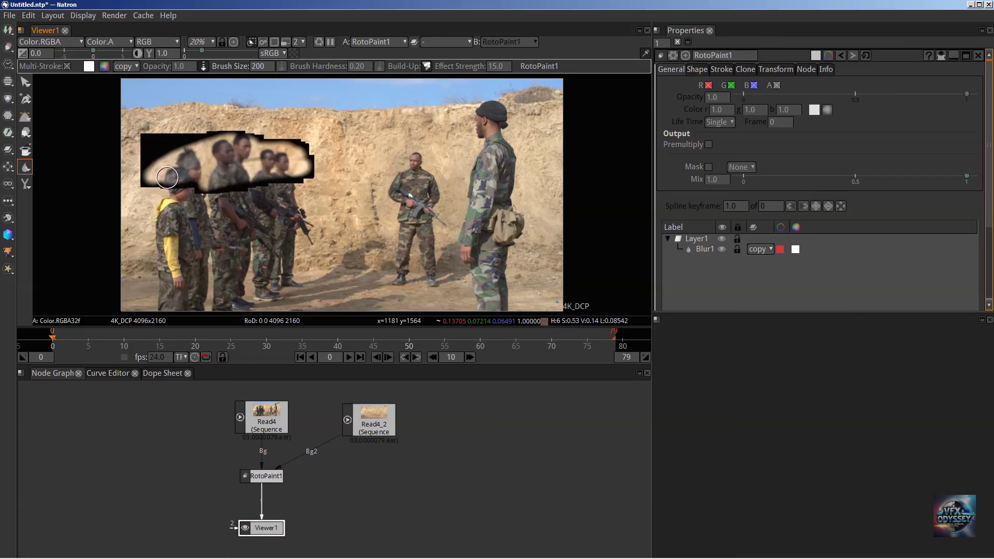
mouse_move(167, 178)
left_mouse_down()
mouse_move(197, 176)
mouse_move(174, 193)
mouse_move(206, 170)
mouse_move(171, 186)
mouse_move(160, 145)
mouse_move(268, 153)
mouse_move(218, 164)
mouse_move(199, 156)
mouse_move(225, 137)
mouse_move(311, 164)
mouse_move(227, 188)
mouse_move(229, 176)
mouse_move(172, 189)
mouse_move(247, 154)
mouse_move(171, 177)
mouse_move(270, 155)
left_mouse_up()
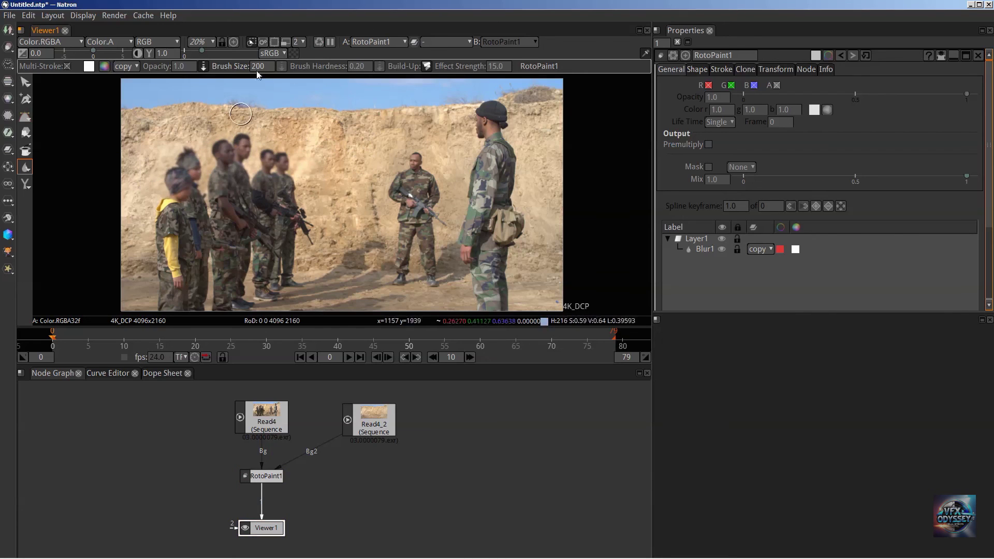
left_click(177, 67)
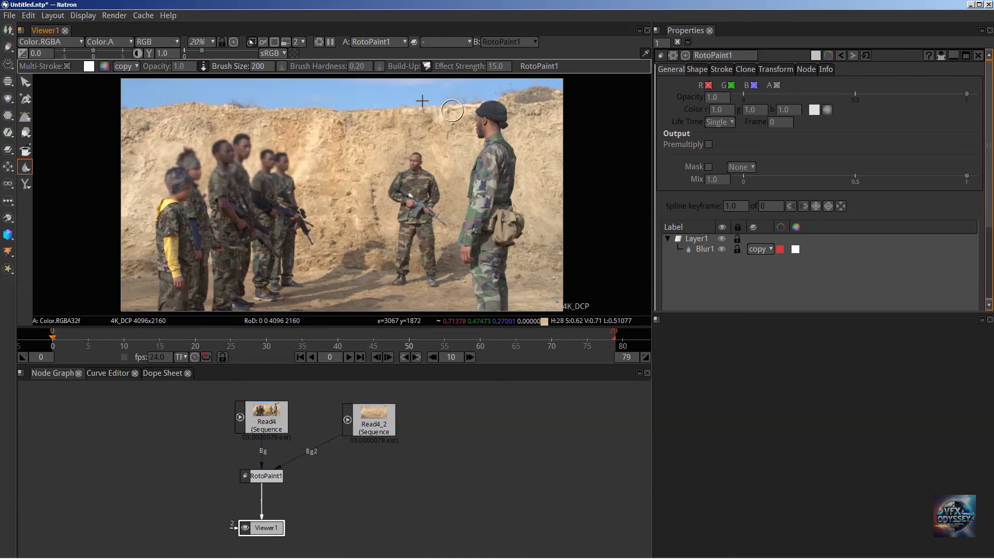
left_click(368, 68)
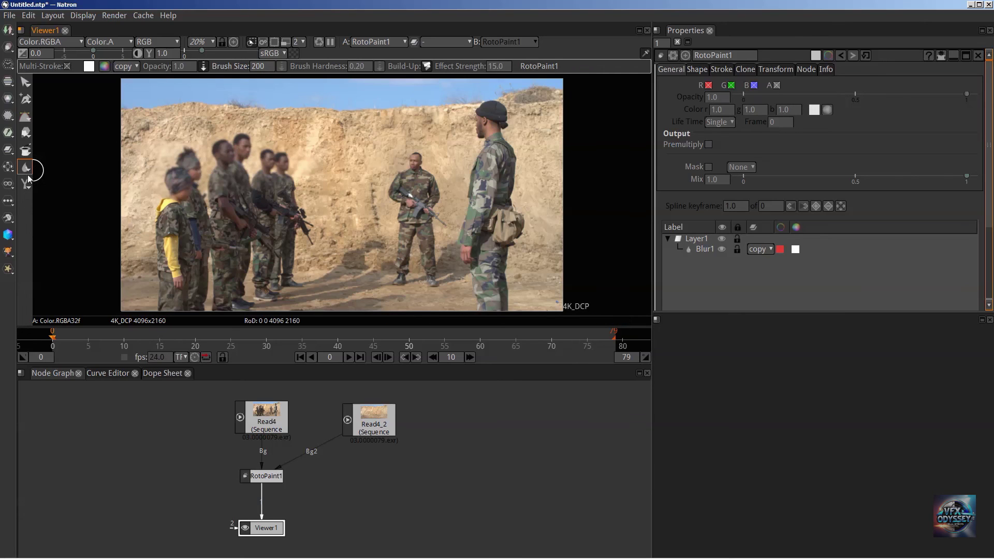
- Delete the Blur1 stroke and switch to the Smear tool
left_click(724, 252)
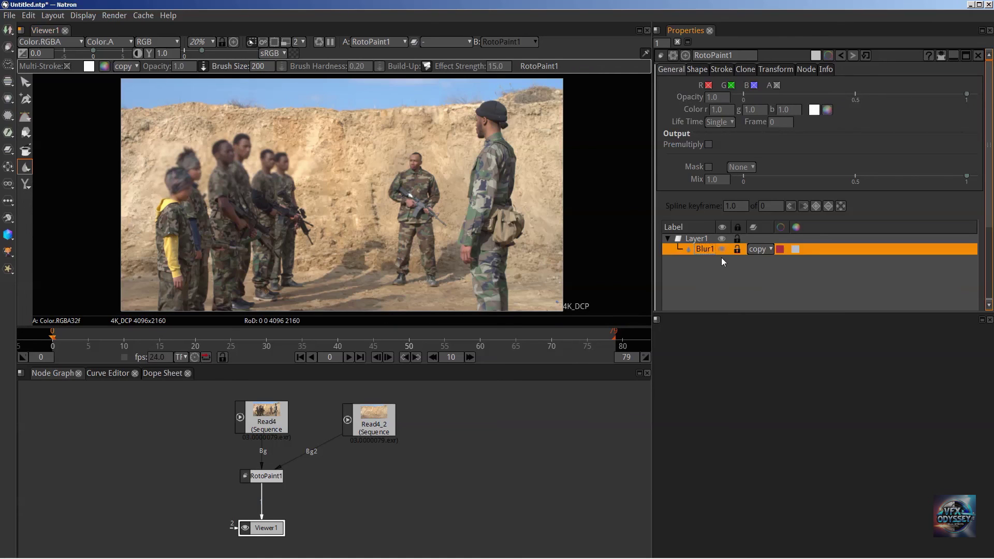
key("Delete")
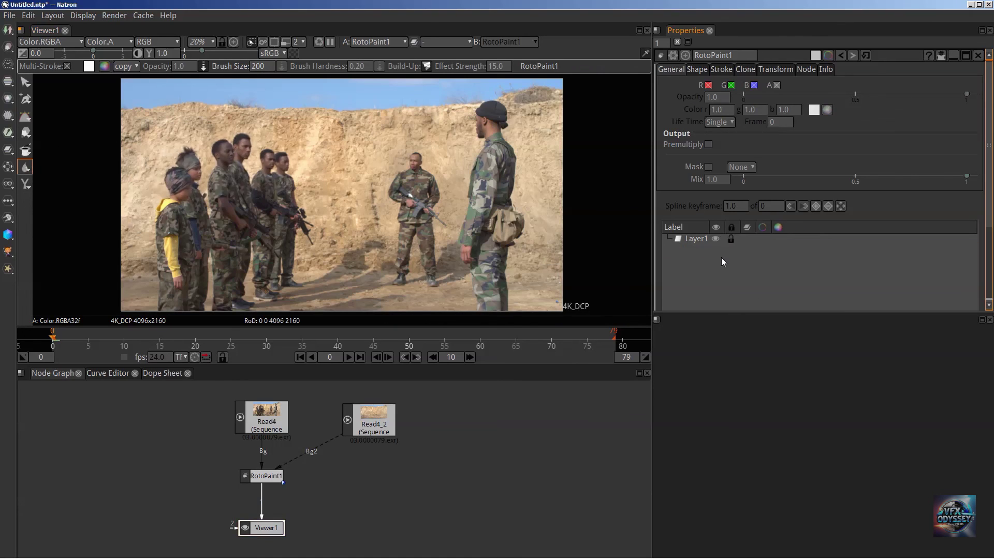
left_click(30, 174)
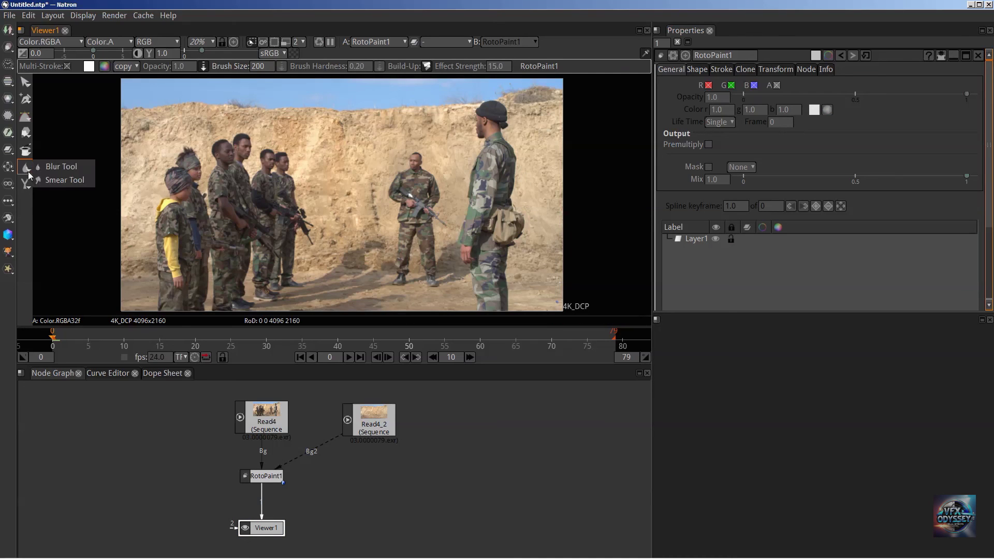
left_click(61, 181)
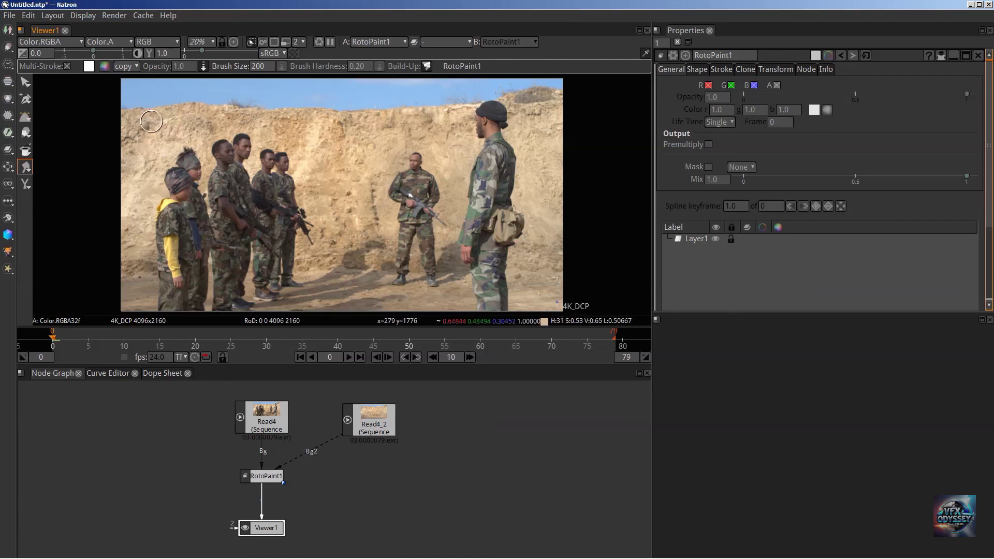
- Smear the cliff ridge against the sky as a trial, then delete Smear1
mouse_move(156, 122)
left_mouse_down()
mouse_move(153, 97)
mouse_move(148, 125)
left_mouse_up()
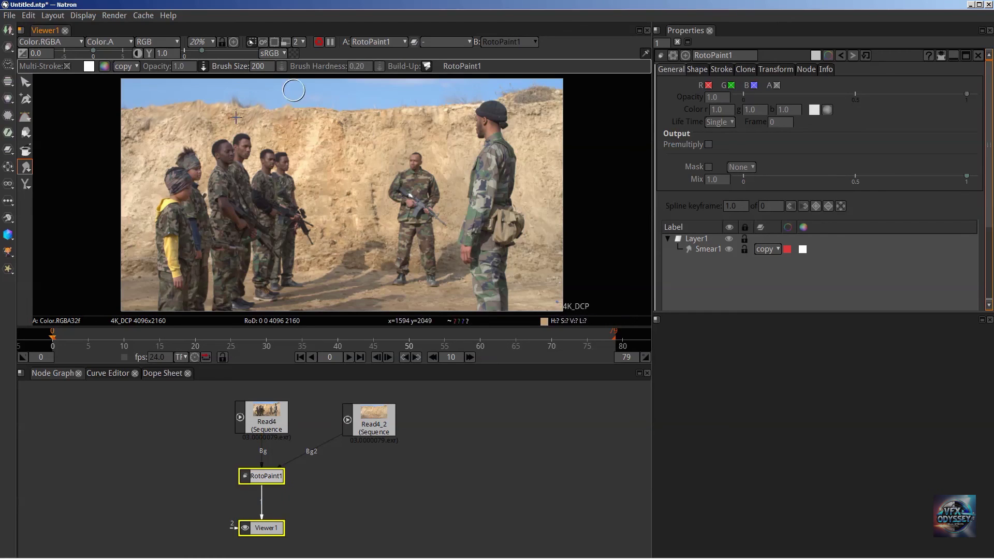
scroll(233, 109, "up", 3)
scroll(234, 136, "up", 4)
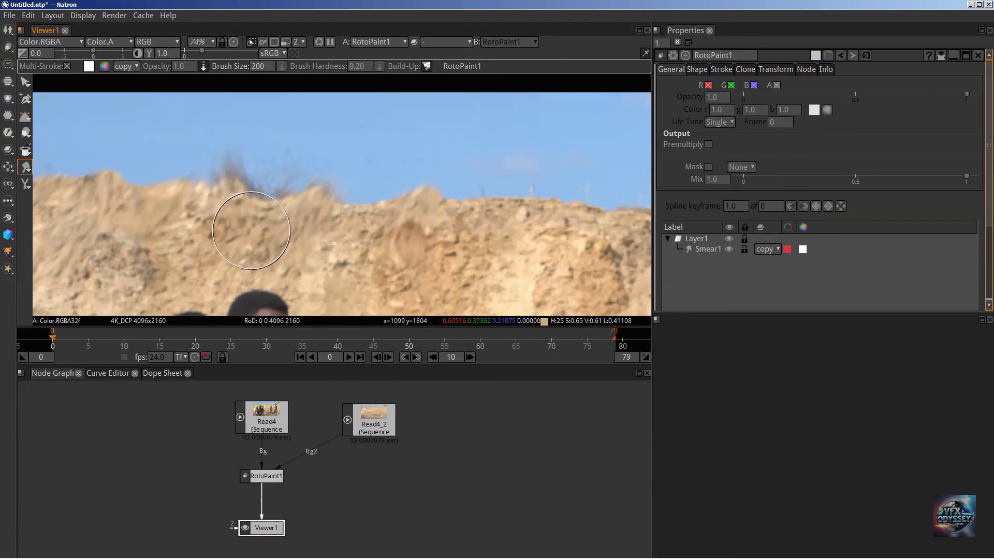
mouse_move(298, 154)
left_mouse_down()
mouse_move(335, 150)
mouse_move(448, 227)
mouse_move(489, 177)
mouse_move(509, 202)
mouse_move(535, 171)
mouse_move(382, 233)
mouse_move(365, 220)
mouse_move(389, 180)
left_mouse_up()
scroll(412, 233, "down", 5)
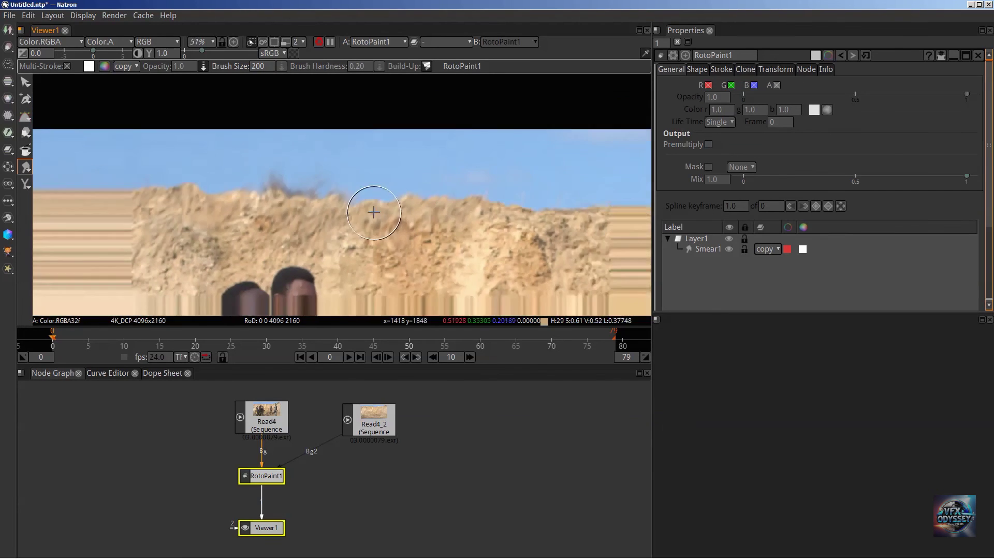
key("f")
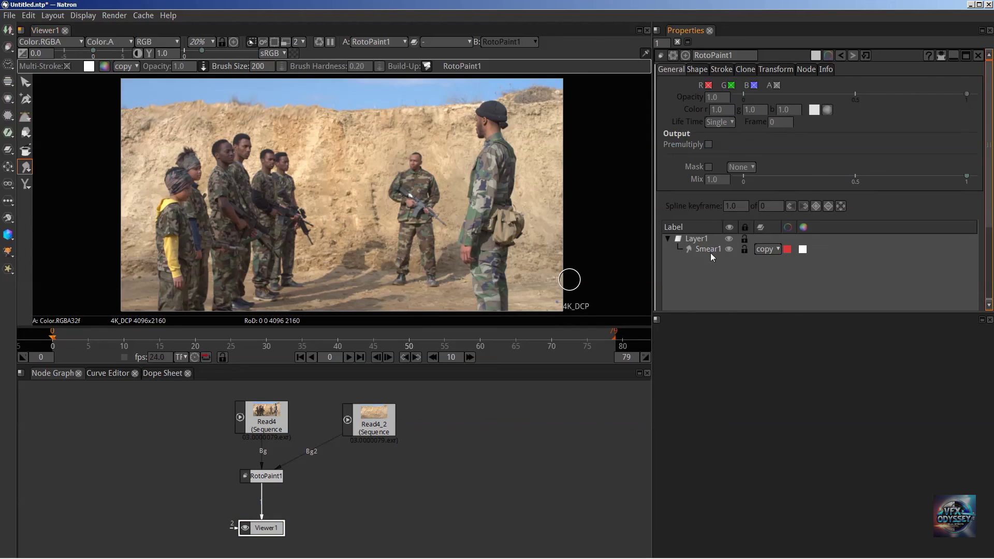
left_click(711, 254)
key("Delete")
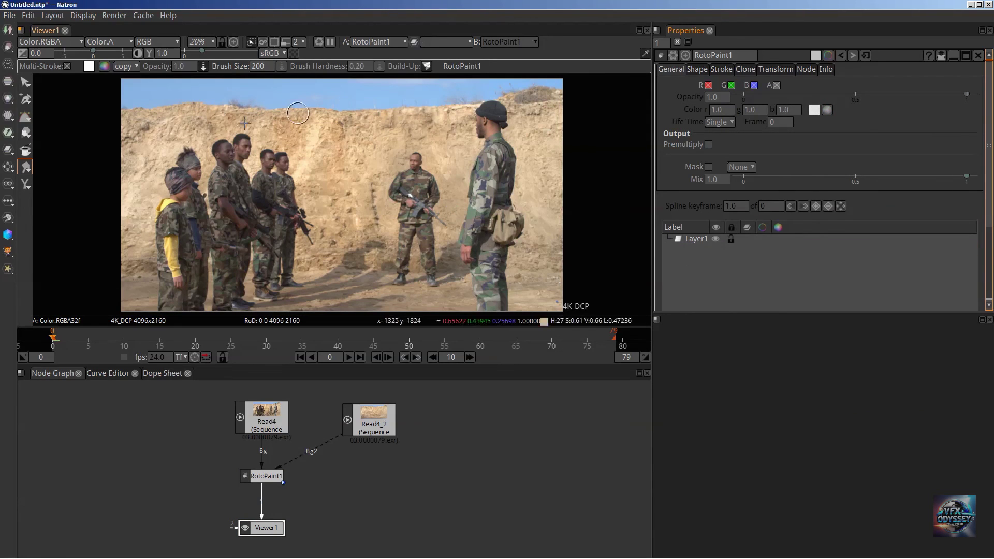
- Lighten the cliff behind the soldiers with a Dodge tool stroke
left_click(29, 188)
left_click(29, 188)
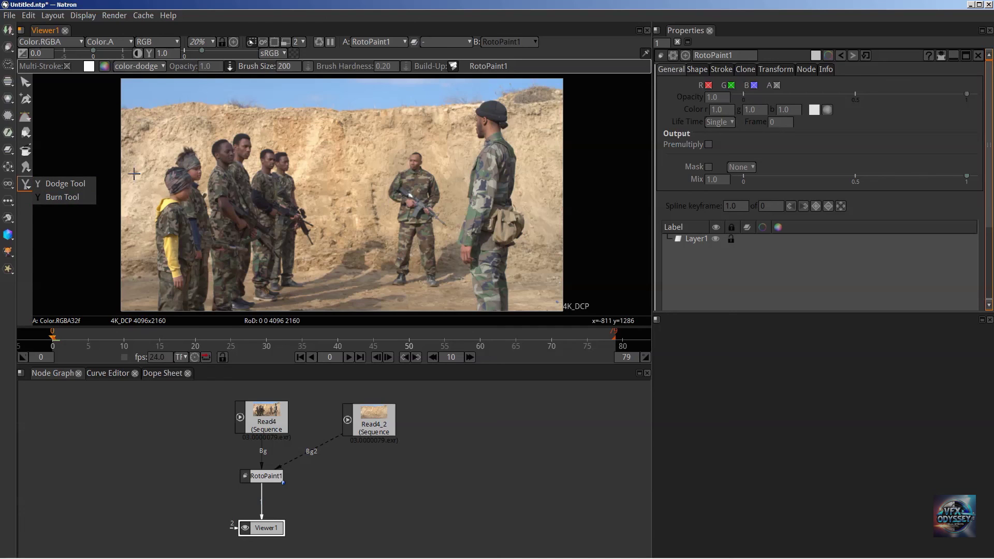
left_click(155, 156)
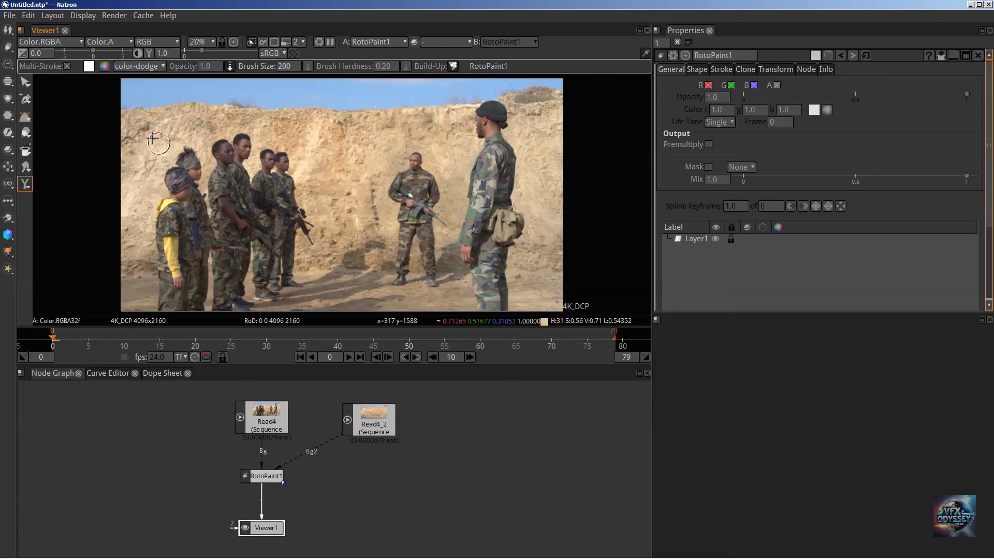
mouse_move(154, 139)
left_mouse_down()
mouse_move(427, 123)
mouse_move(313, 144)
mouse_move(377, 140)
mouse_move(339, 160)
mouse_move(365, 163)
mouse_move(344, 265)
mouse_move(368, 167)
mouse_move(357, 255)
mouse_move(364, 190)
mouse_move(376, 247)
mouse_move(375, 197)
mouse_move(400, 136)
mouse_move(437, 128)
mouse_move(456, 177)
mouse_move(447, 146)
mouse_move(347, 144)
mouse_move(333, 225)
mouse_move(293, 126)
mouse_move(221, 111)
mouse_move(140, 119)
mouse_move(140, 136)
mouse_move(171, 129)
left_mouse_up()
key("ctrl+z")
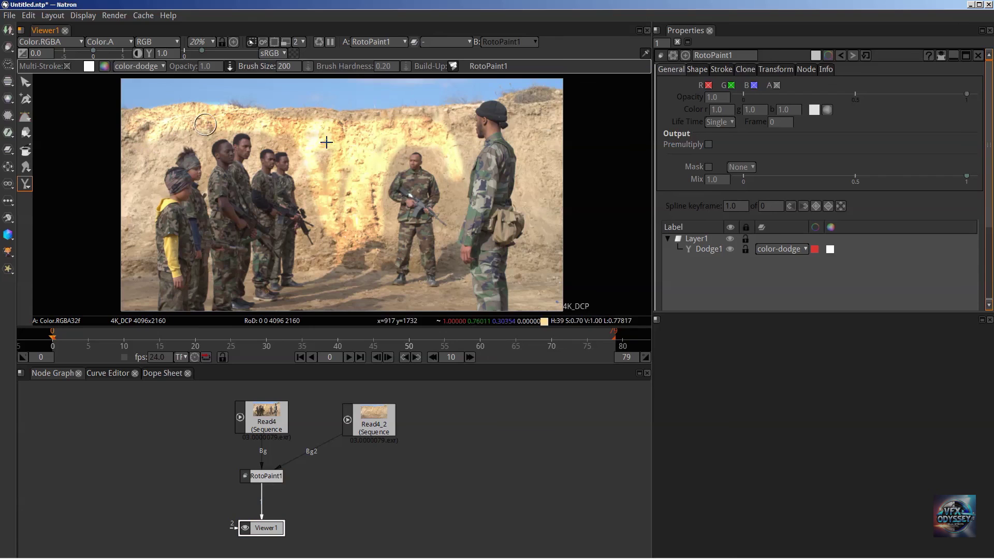
- Darken the image's left edge with two Burn tool strokes
left_click(24, 183)
left_click(57, 195)
mouse_move(138, 162)
left_mouse_down()
mouse_move(131, 194)
mouse_move(135, 243)
left_mouse_up()
left_click_drag(140, 196, 135, 243)
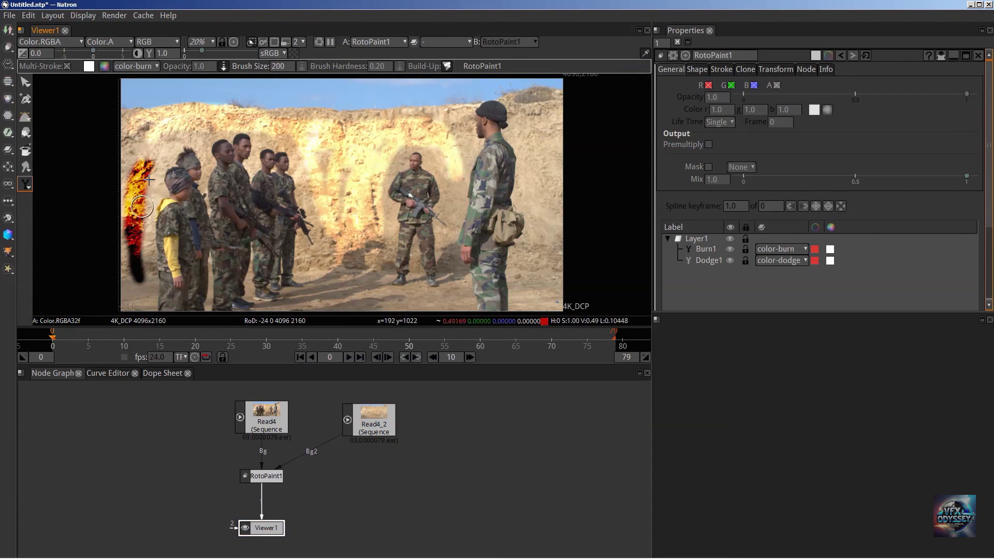
left_click(203, 66)
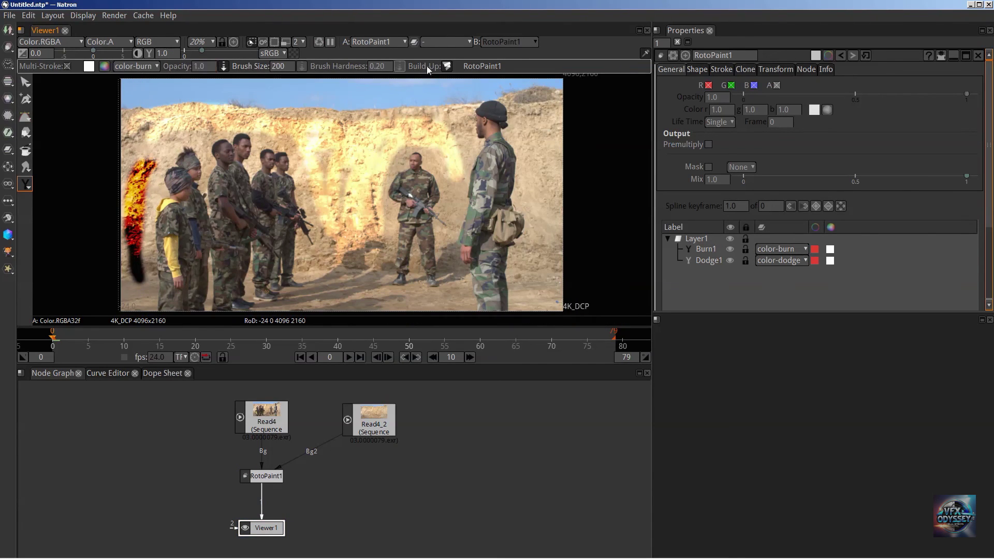